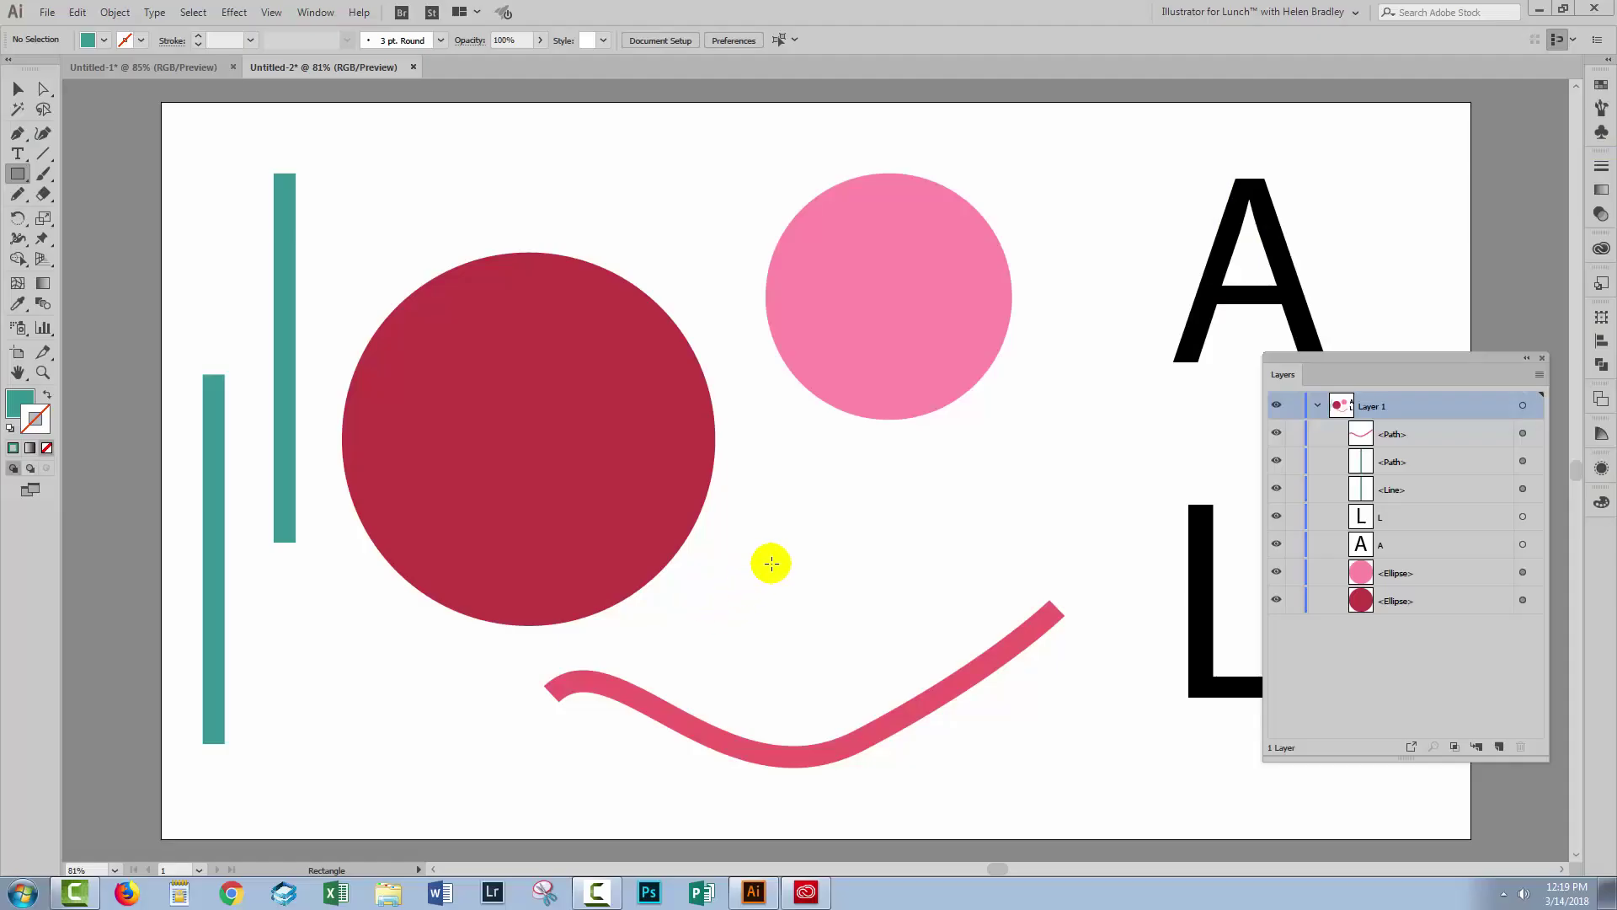
Move the floating Layers panel up and to the right, then make it narrower.
{"action": "left_click_drag", "start_coordinate": [1342, 365], "coordinate": [1366, 337]}
{"action": "left_click_drag", "start_coordinate": [1289, 670], "coordinate": [1310, 670]}
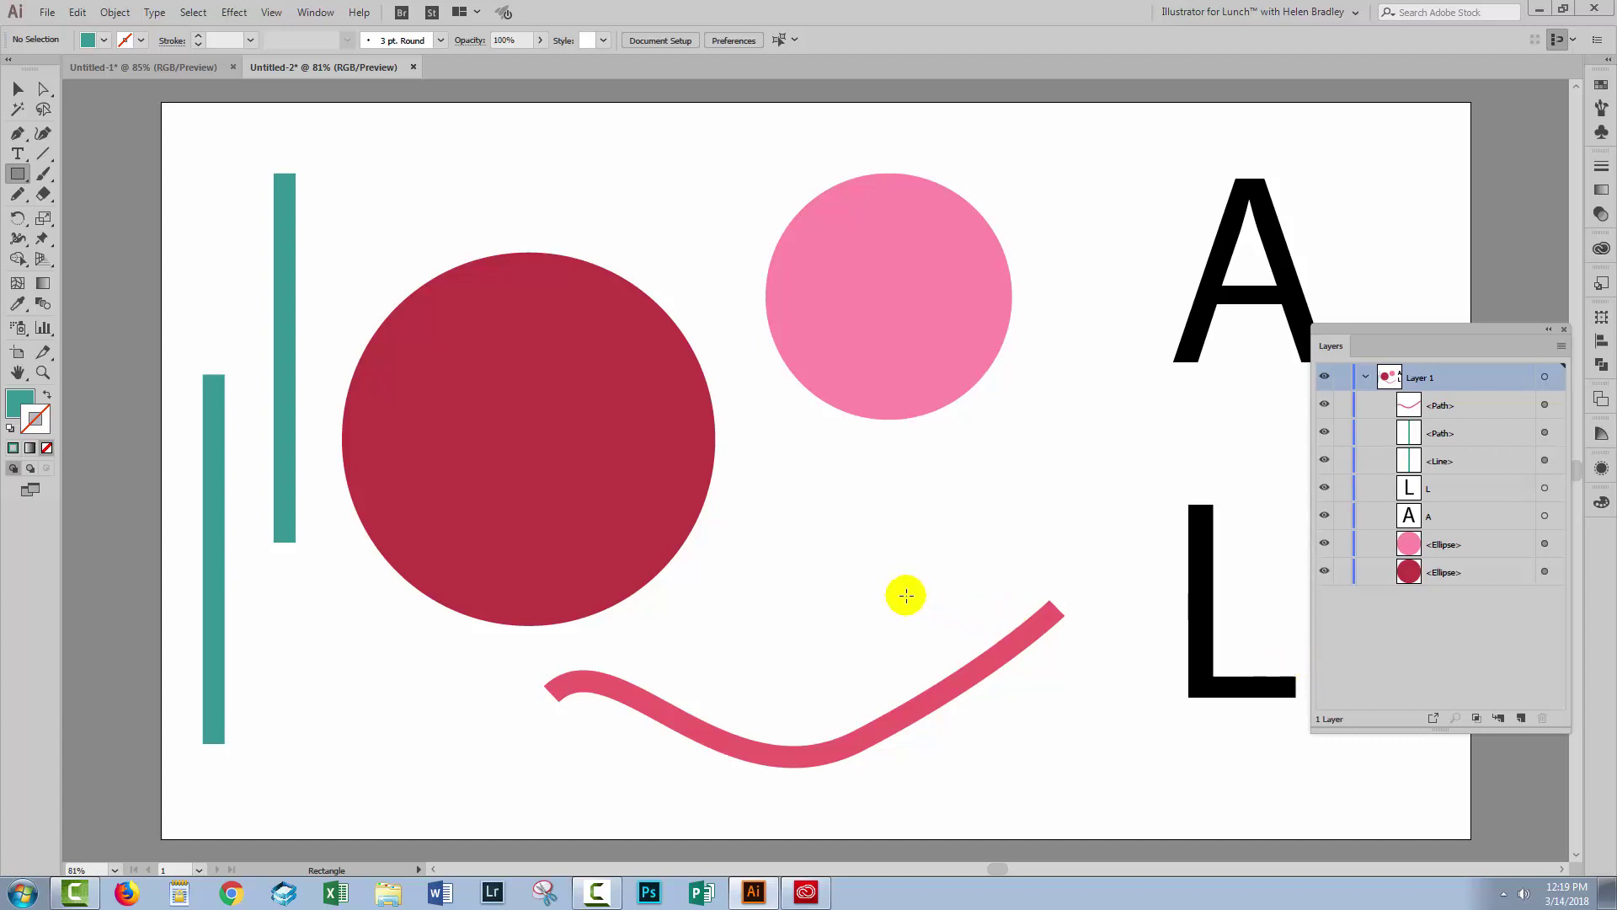
{"action": "left_click", "coordinate": [18, 88]}
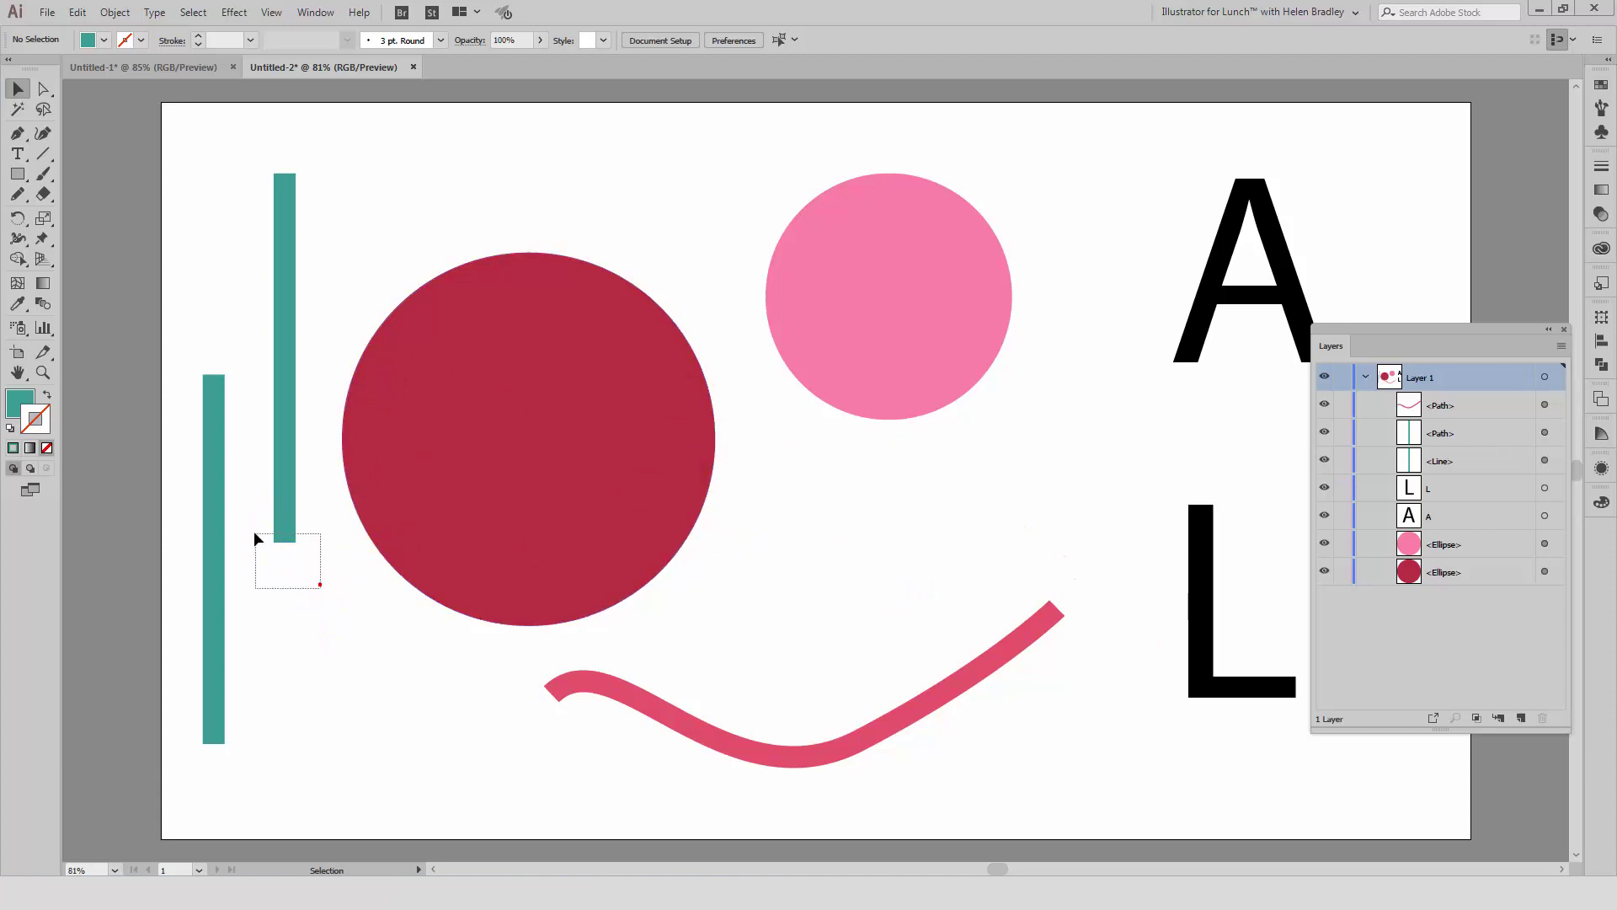
{"action": "left_click_drag", "start_coordinate": [225, 490], "coordinate": [171, 462]}
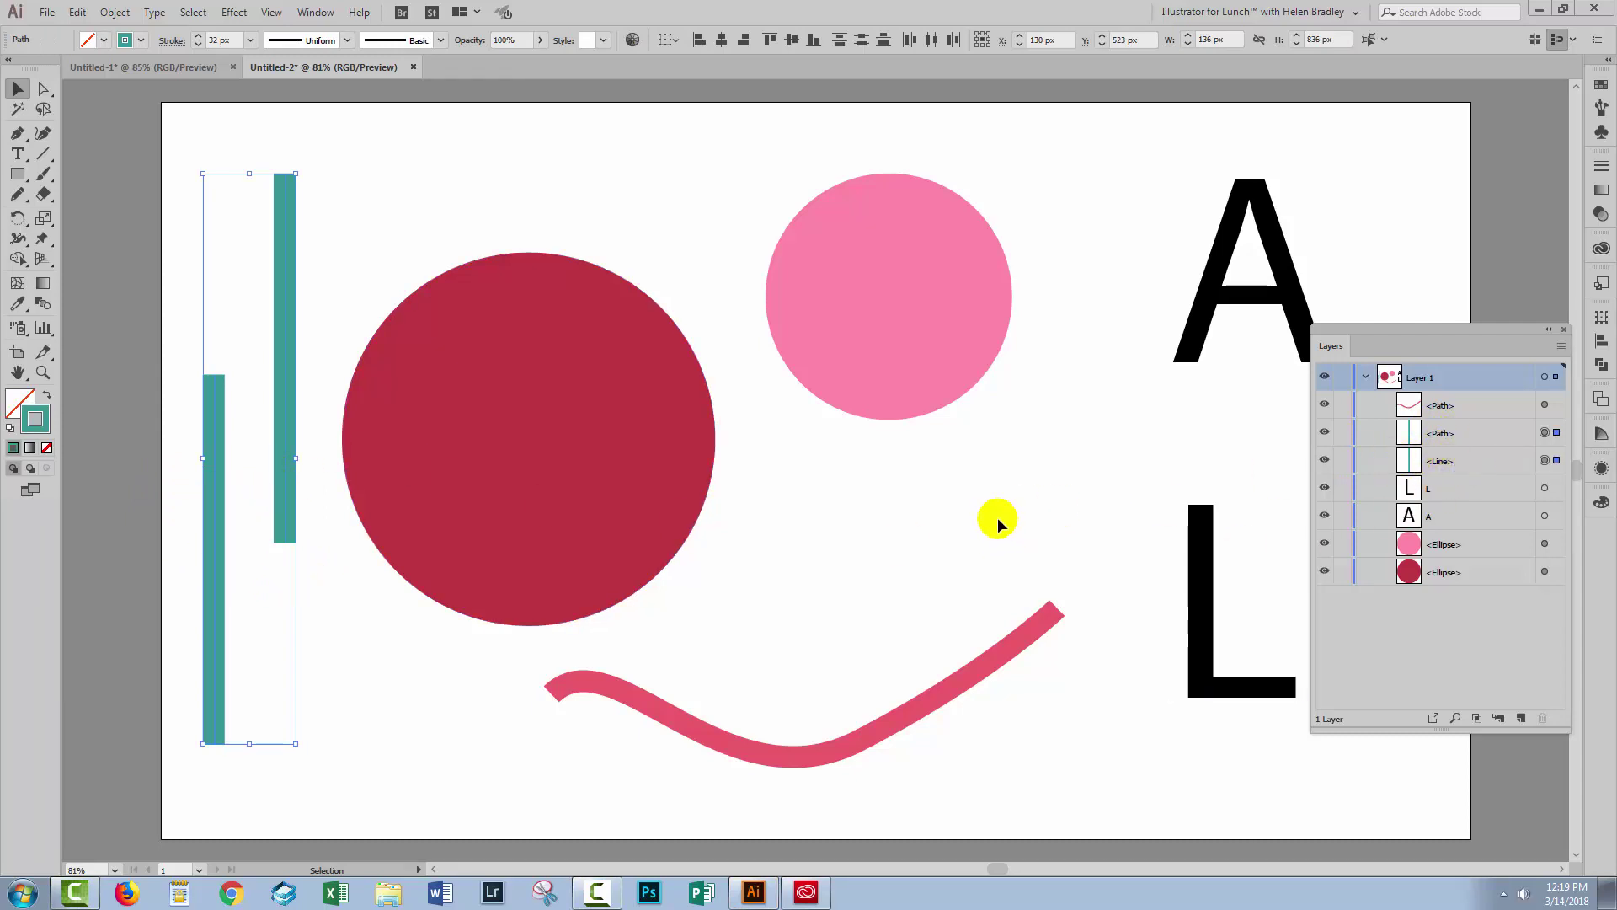
{"action": "left_click", "coordinate": [511, 180]}
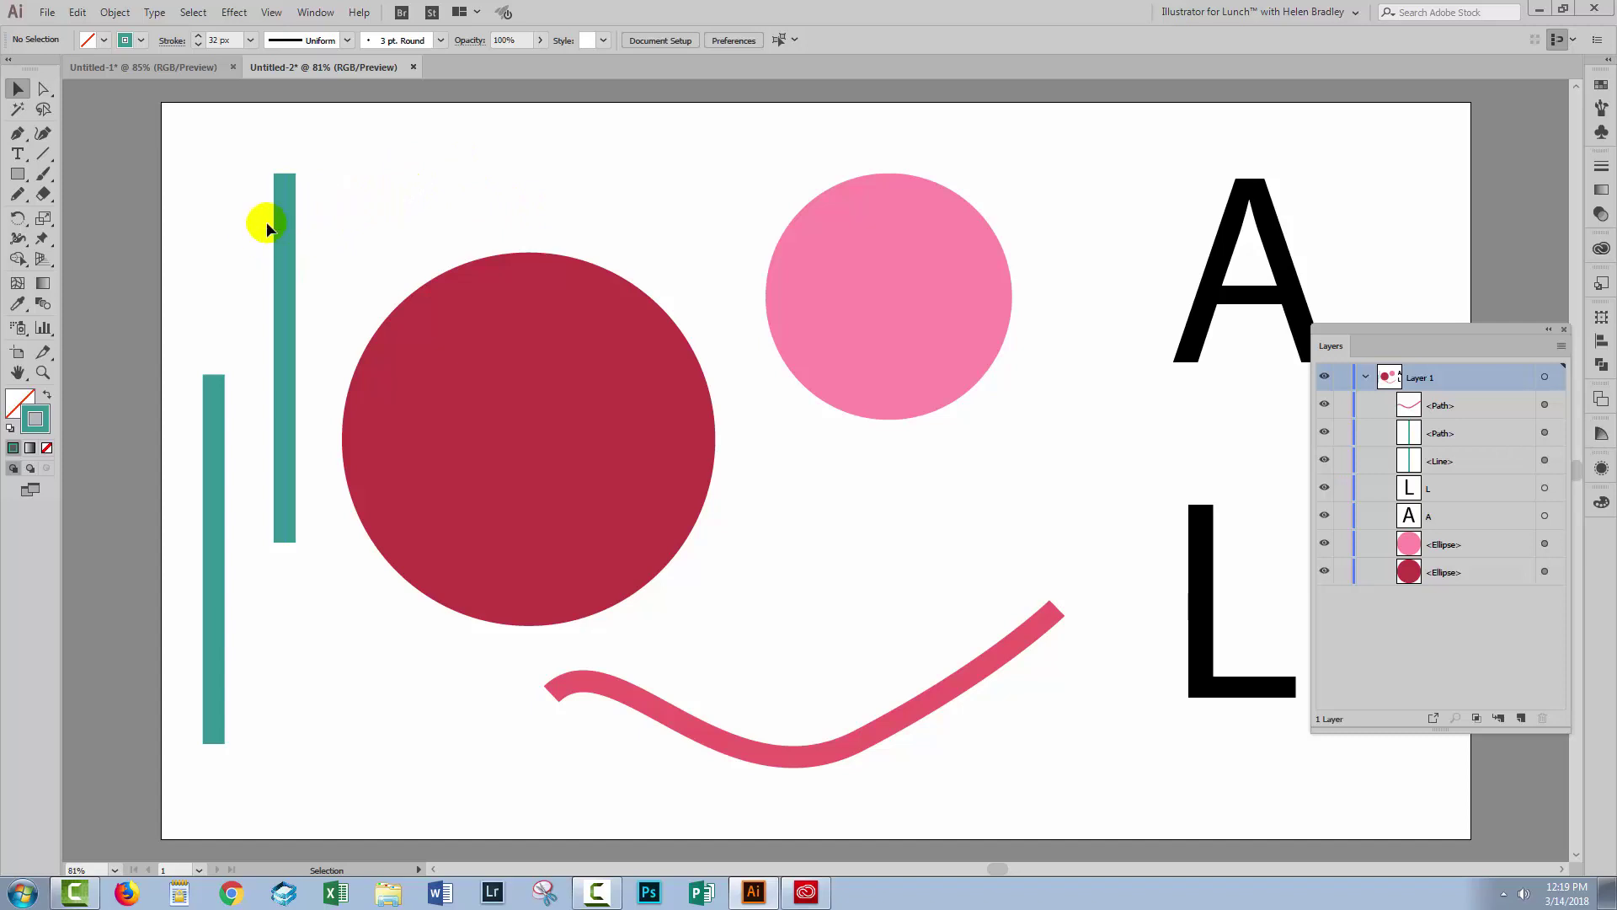
Draw a teal rectangle above the red circle, trying rounded corners and then undoing them.
{"action": "left_click", "coordinate": [18, 174]}
{"action": "key", "text": "shift+x"}
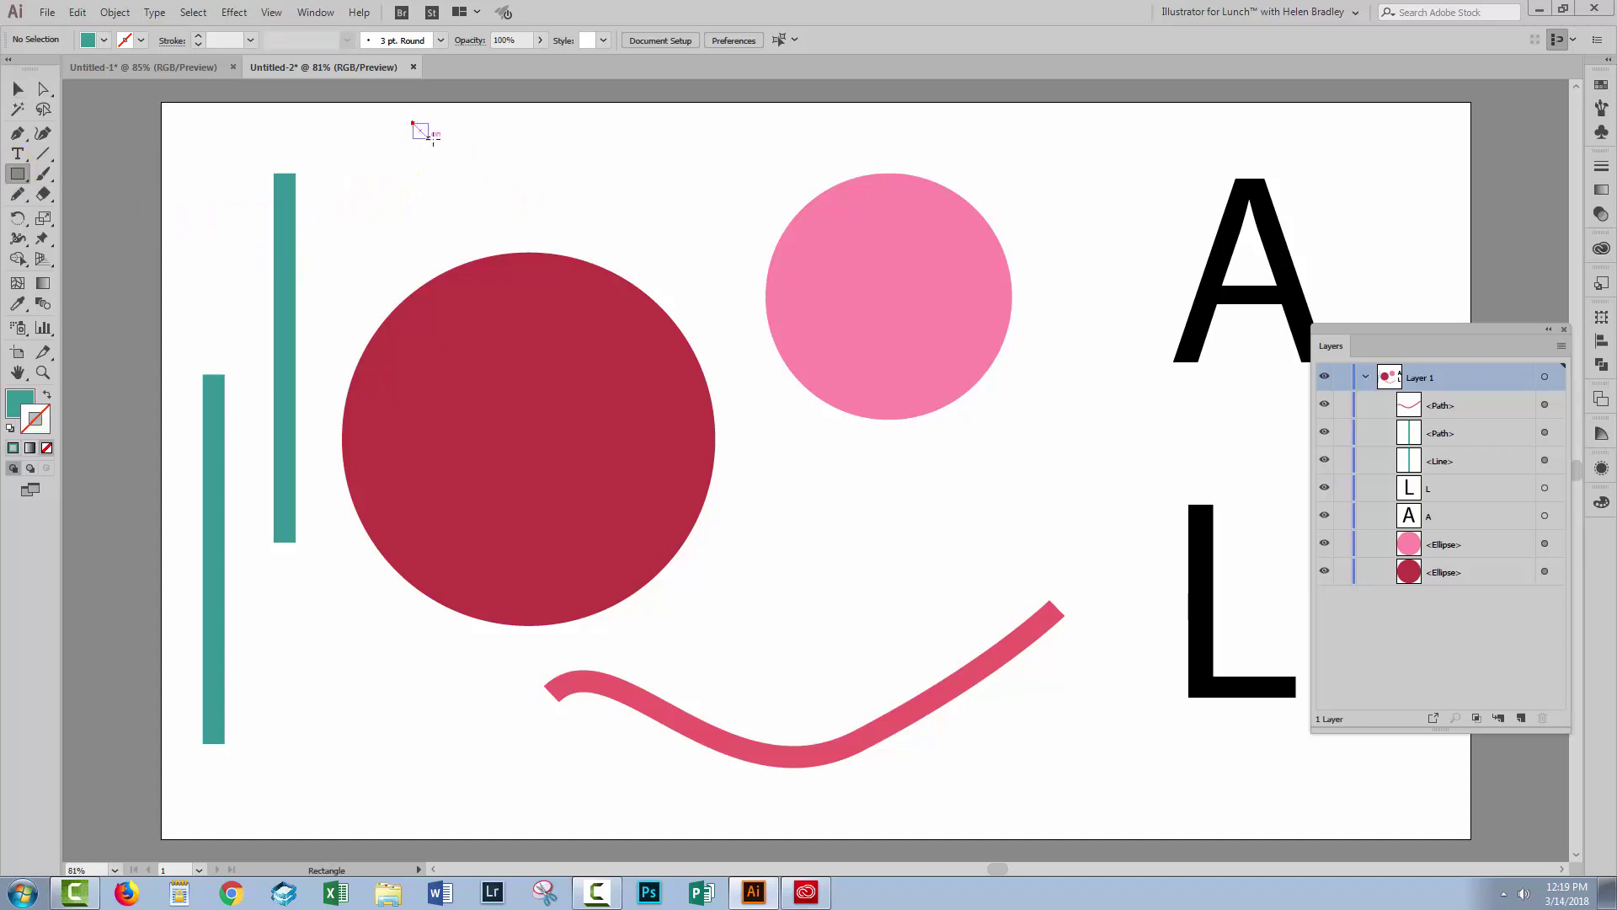
{"action": "left_click_drag", "start_coordinate": [413, 123], "coordinate": [542, 225]}
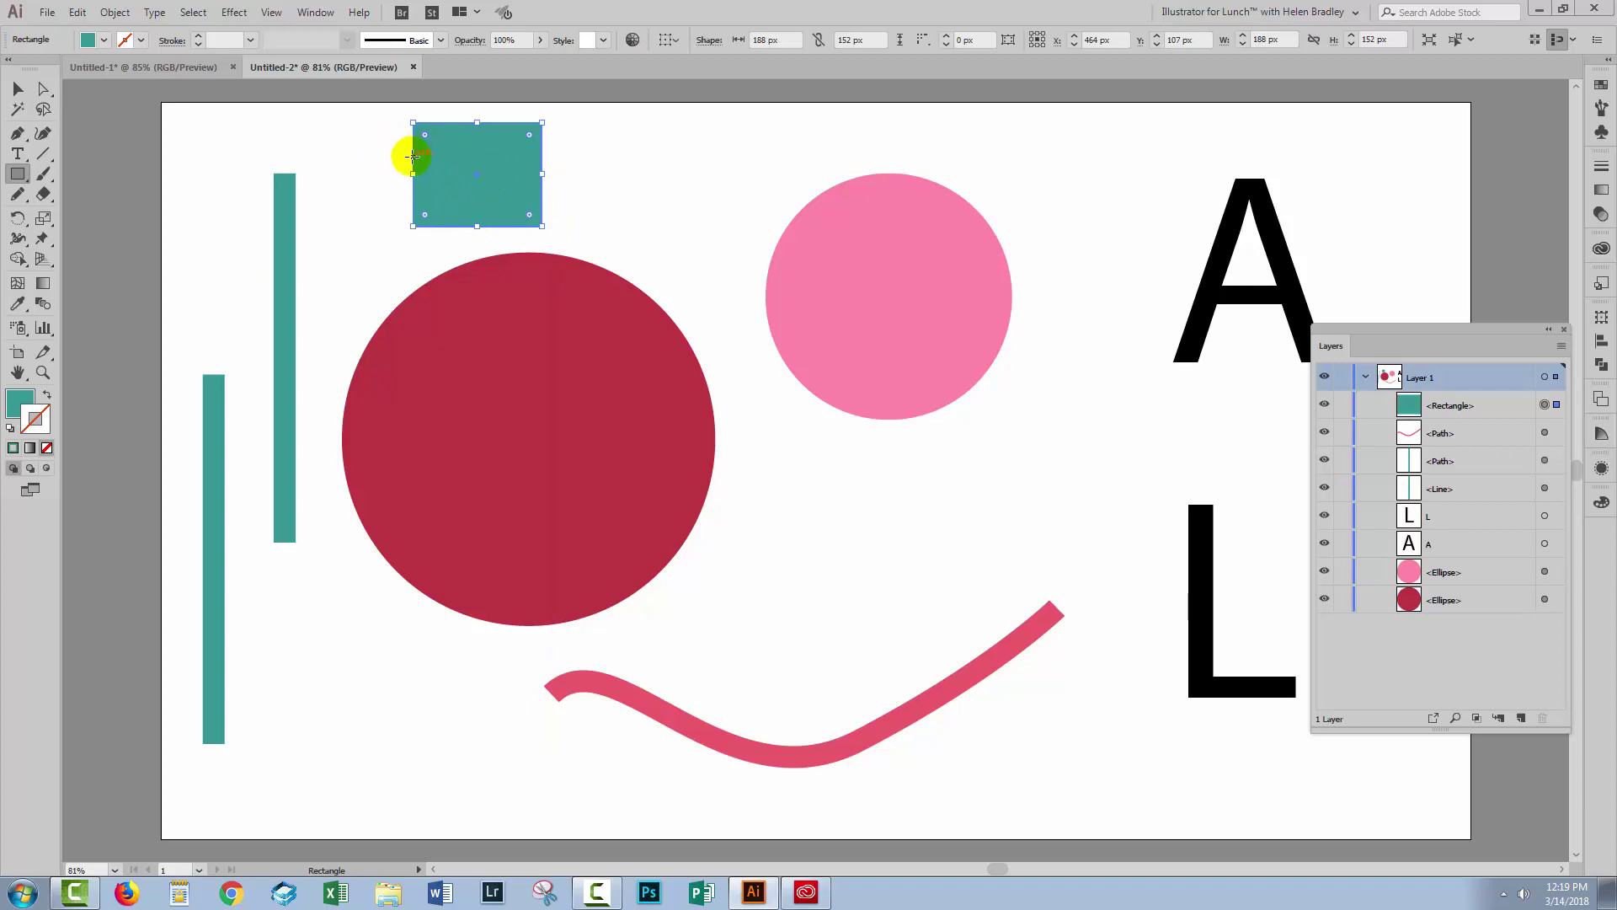
{"action": "left_click", "coordinate": [17, 89]}
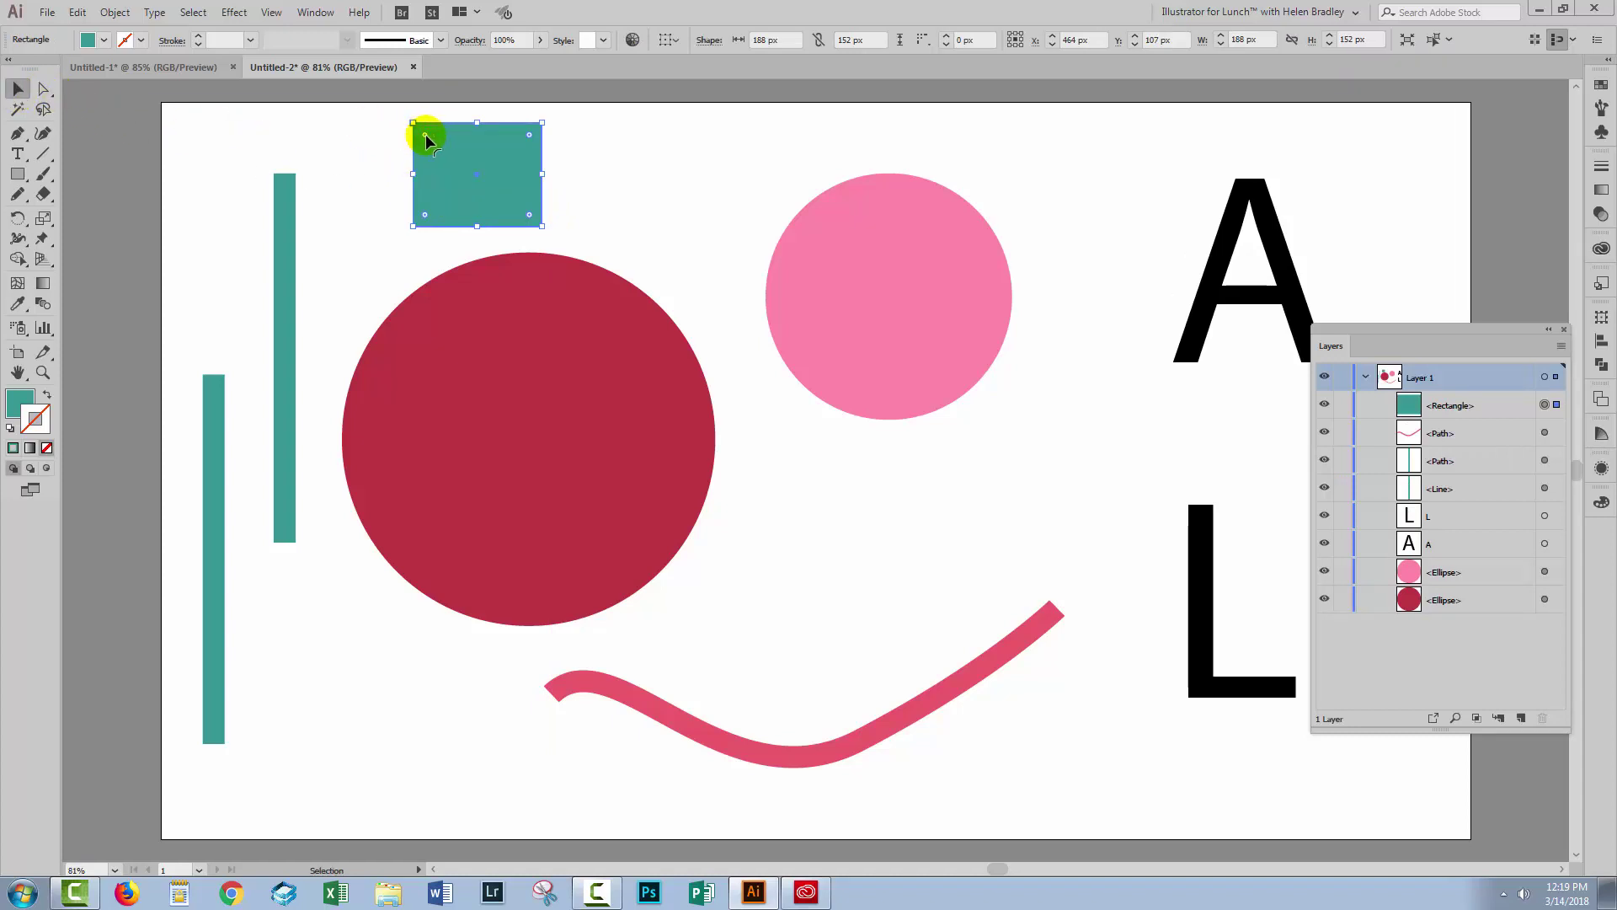
{"action": "mouse_move", "coordinate": [448, 170]}
{"action": "left_mouse_down"}
{"action": "mouse_move", "coordinate": [502, 174]}
{"action": "mouse_move", "coordinate": [428, 182]}
{"action": "mouse_move", "coordinate": [447, 159]}
{"action": "left_mouse_up"}
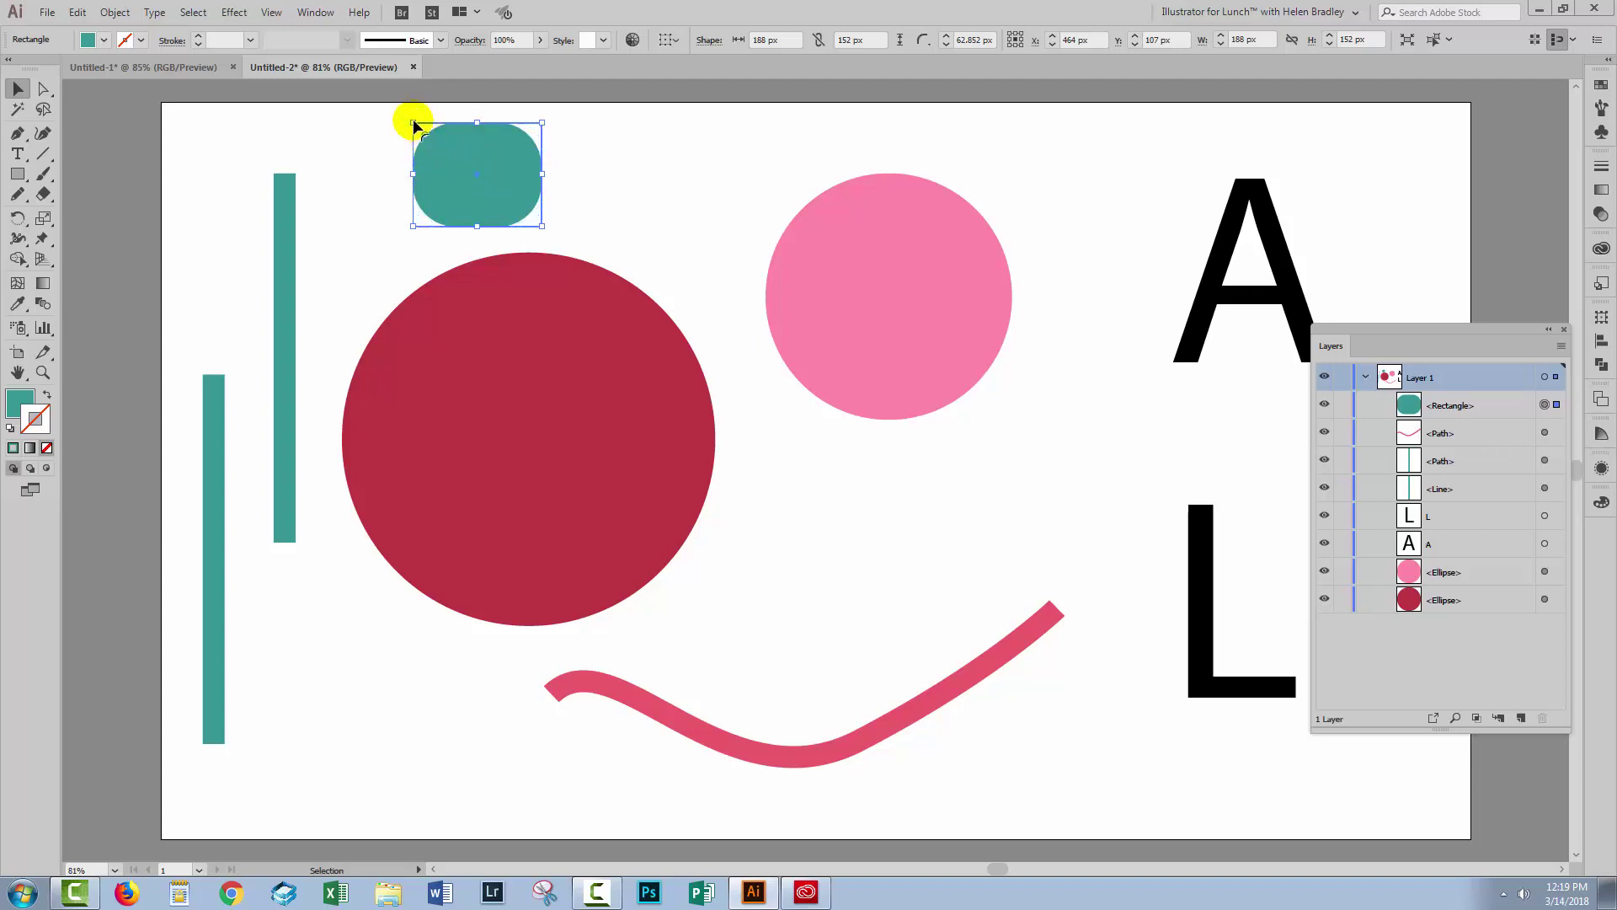
{"action": "key", "text": "ctrl+z"}
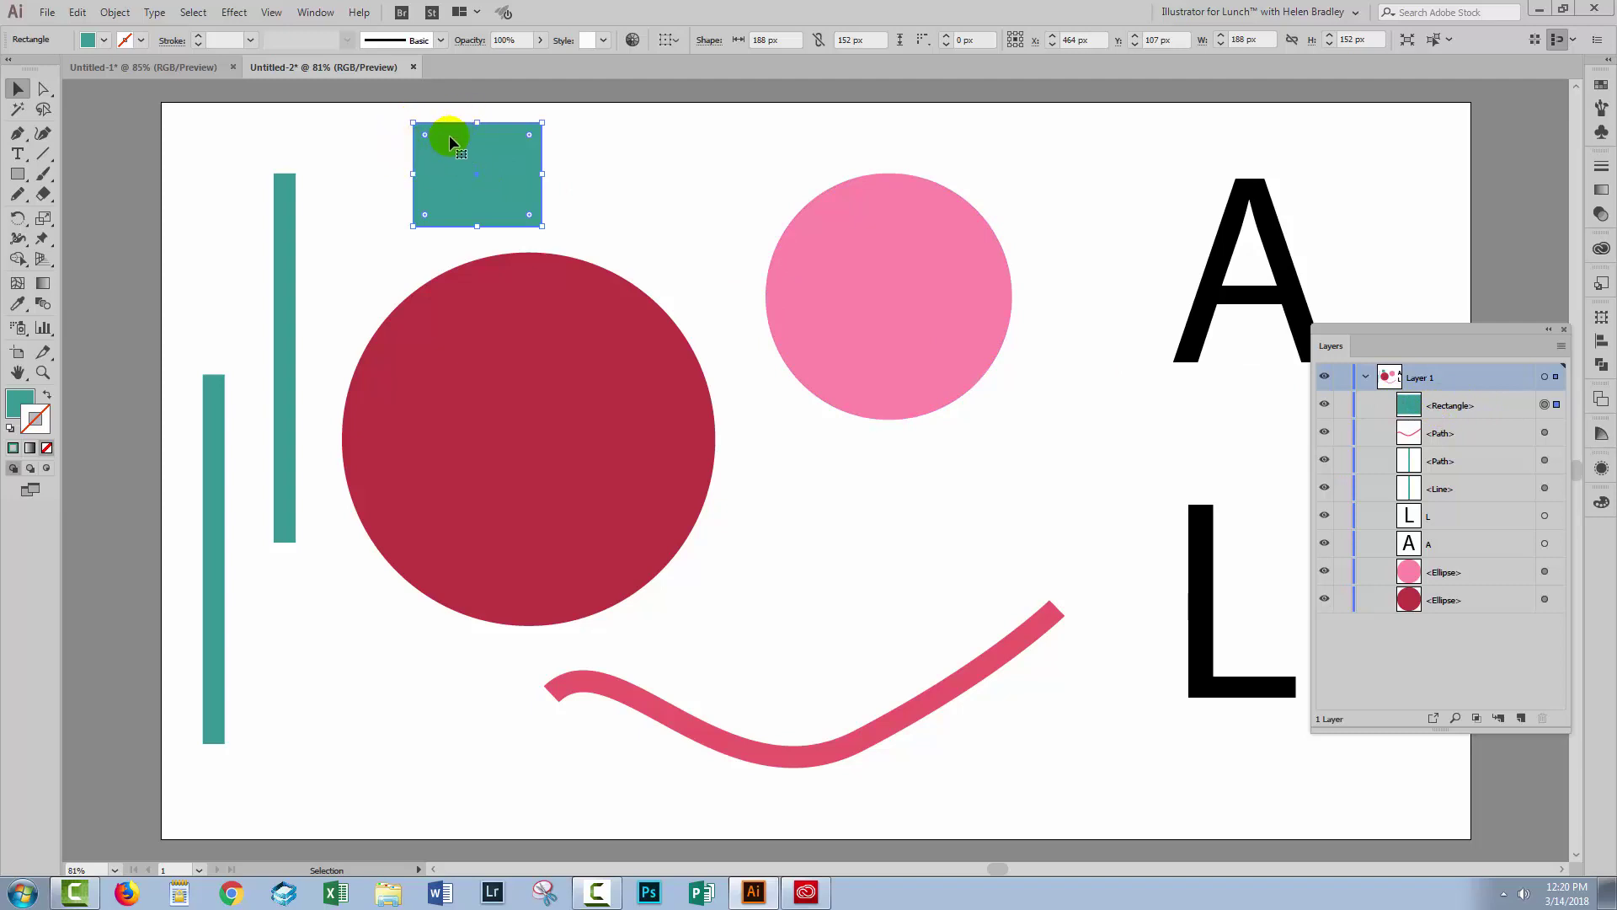
Expand the teal rectangle's live shape into an ordinary path via Object > Shape > Expand Shape.
{"action": "left_click", "coordinate": [117, 14]}
{"action": "mouse_move", "coordinate": [297, 419]}
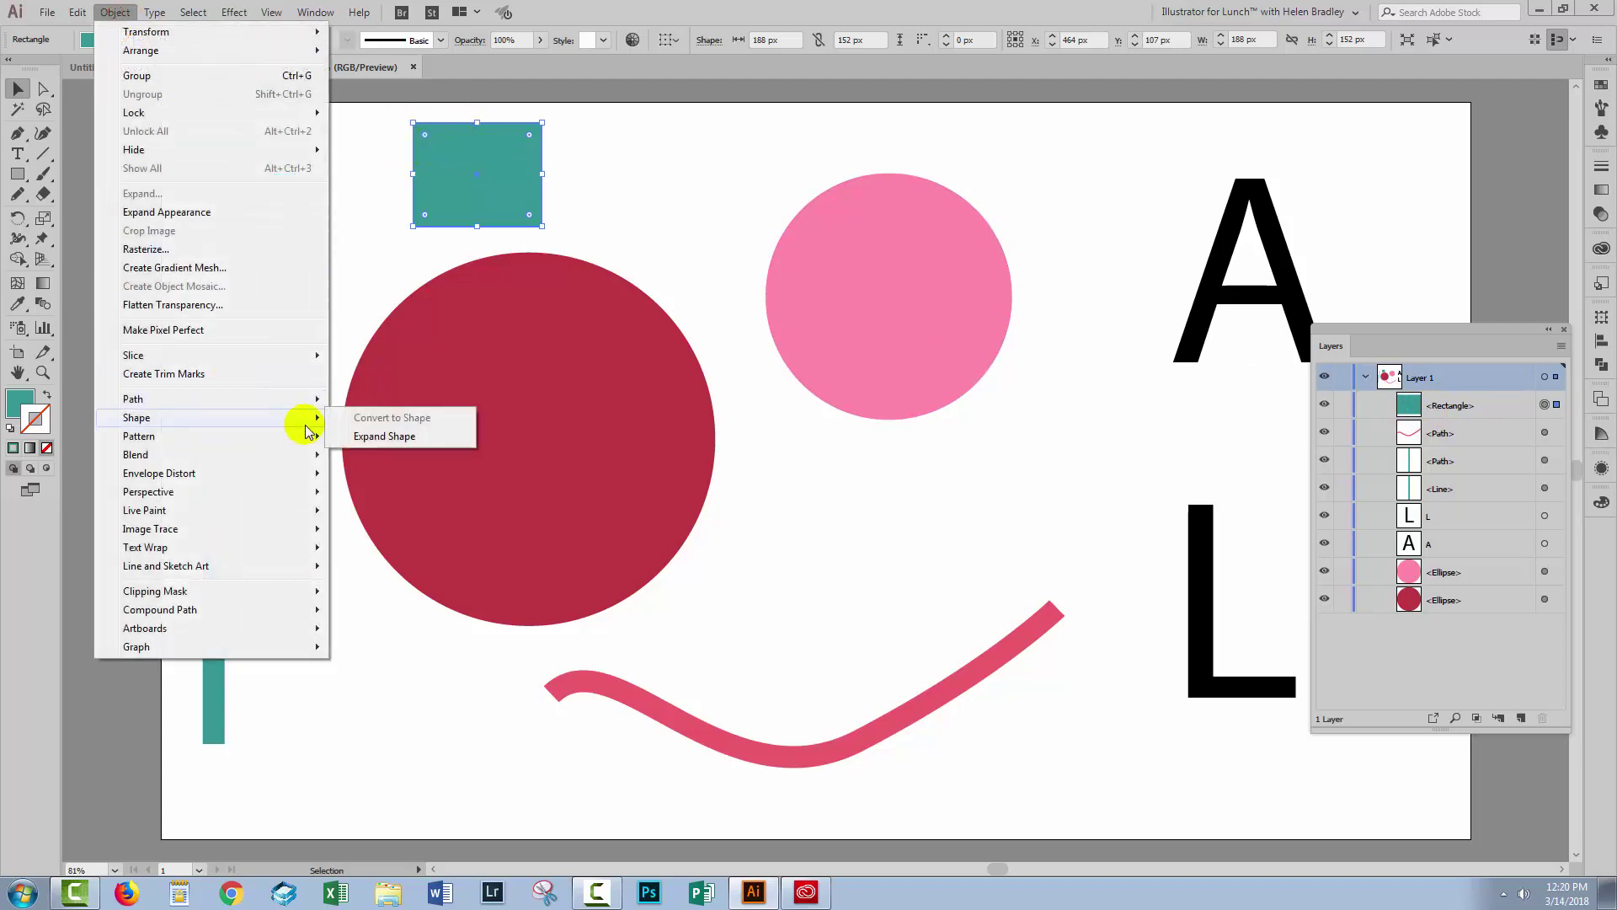
{"action": "left_click", "coordinate": [379, 438]}
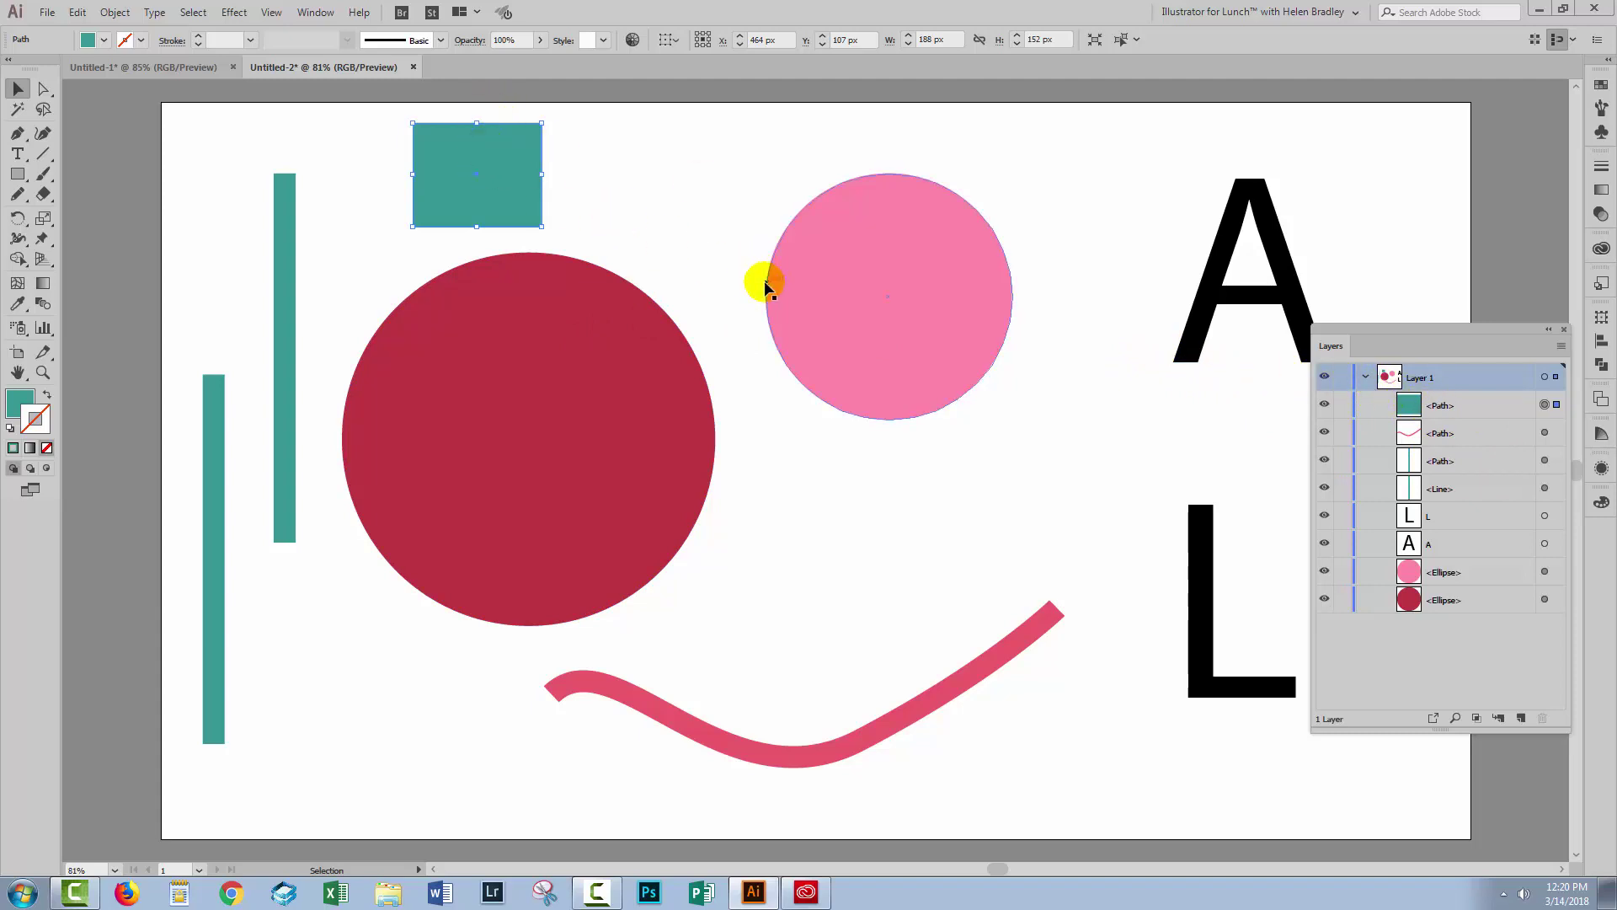
Expand the pink circle into a plain path with Object > Shape > Expand Shape.
{"action": "left_click", "coordinate": [788, 291]}
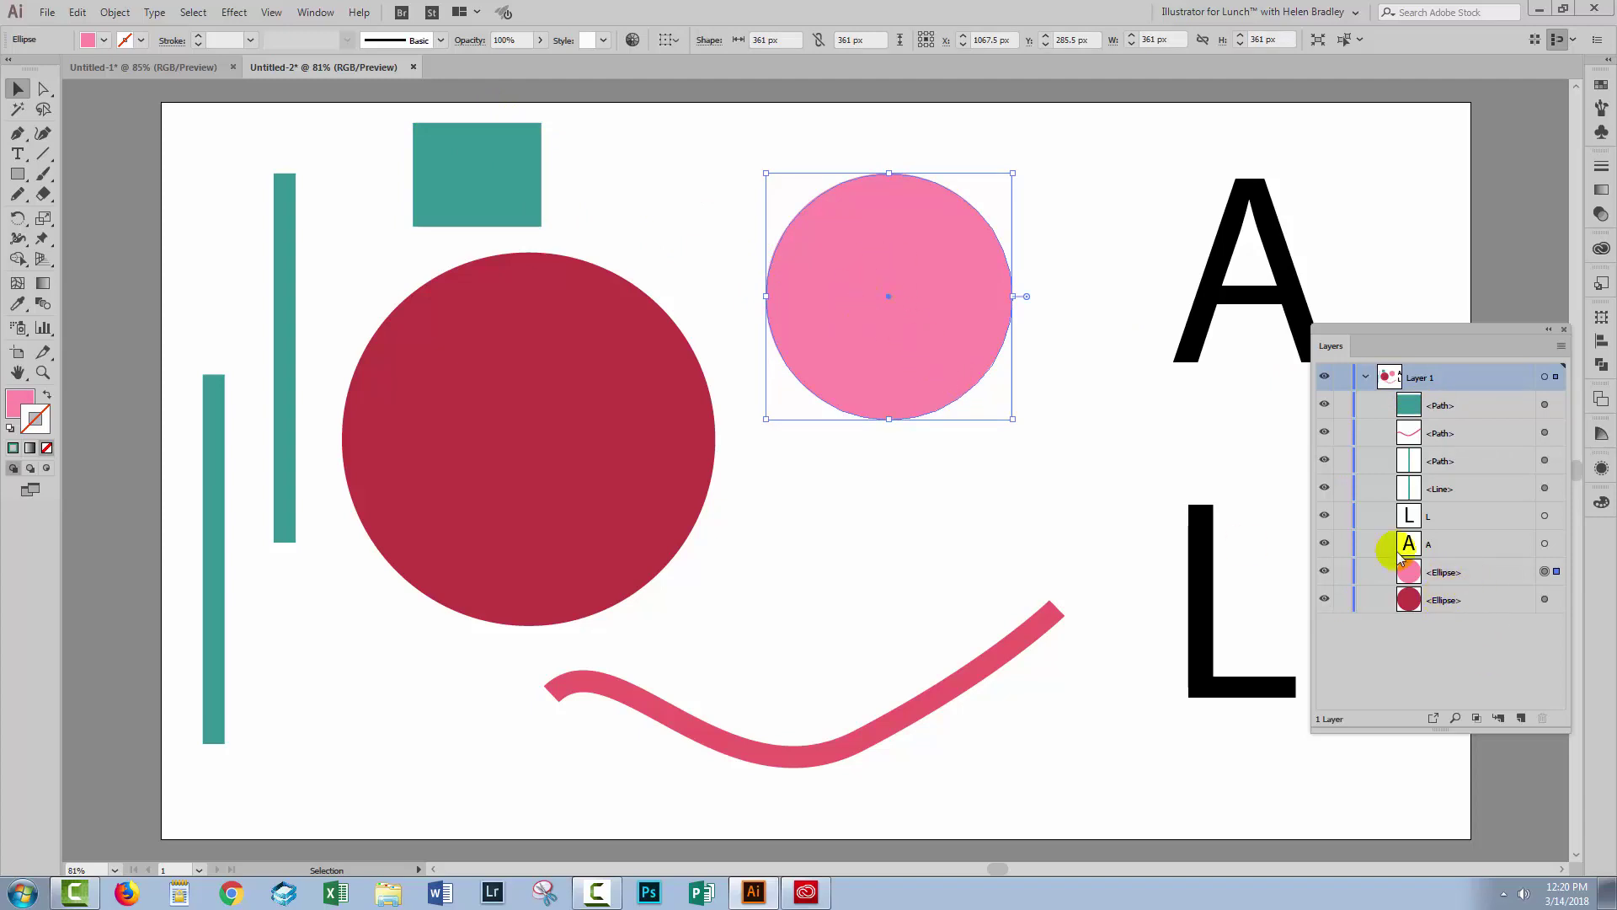
{"action": "left_click", "coordinate": [115, 12]}
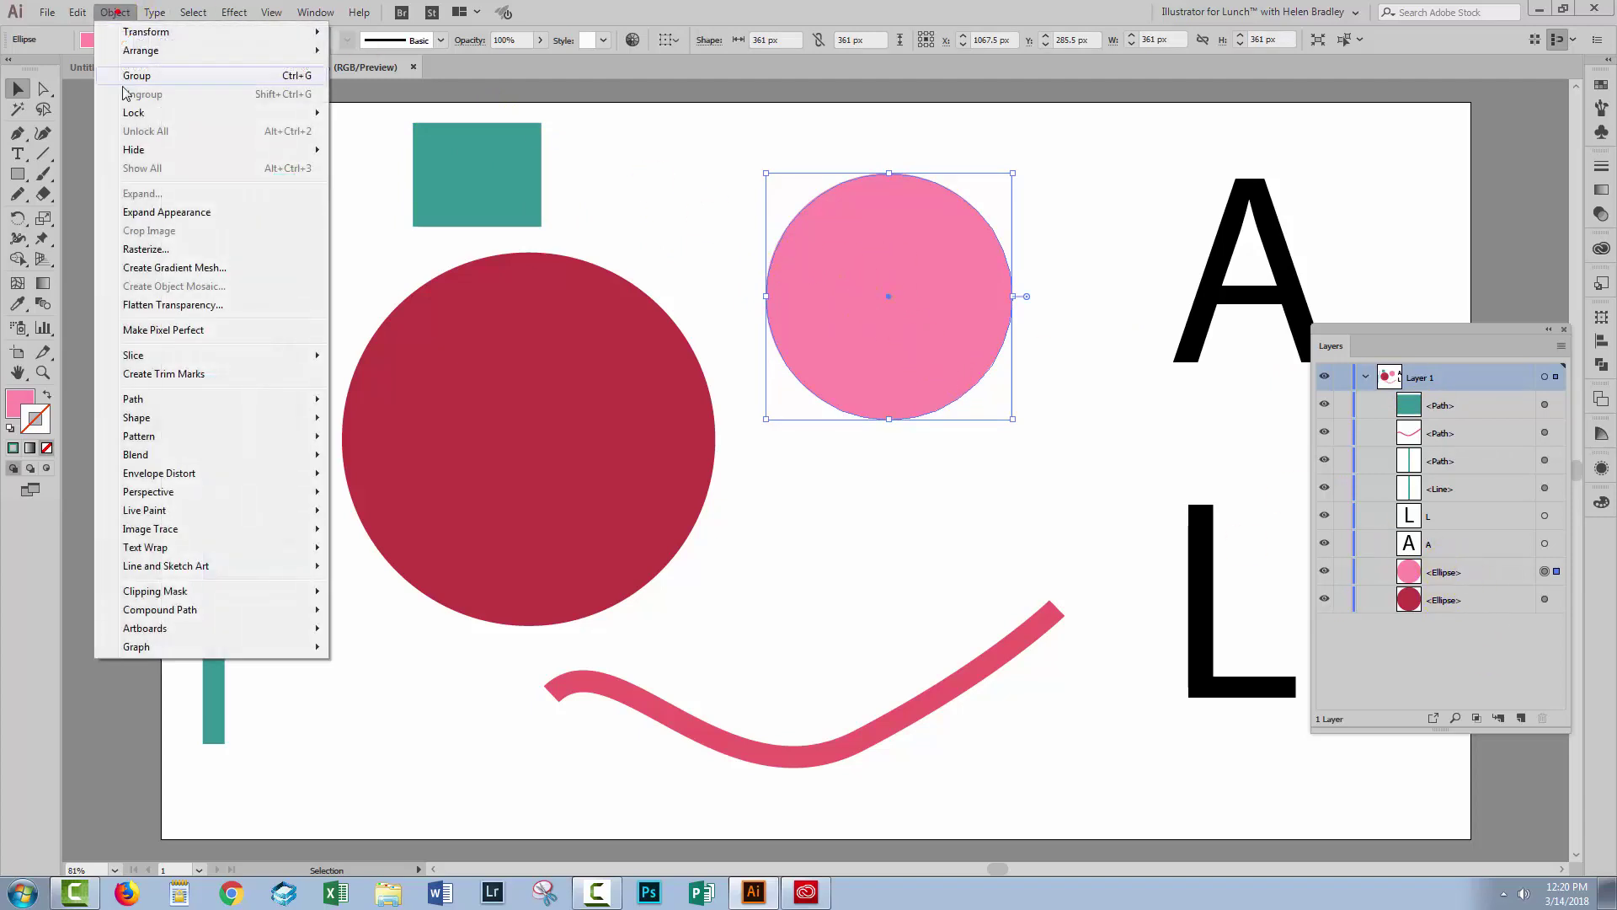
{"action": "mouse_move", "coordinate": [140, 422]}
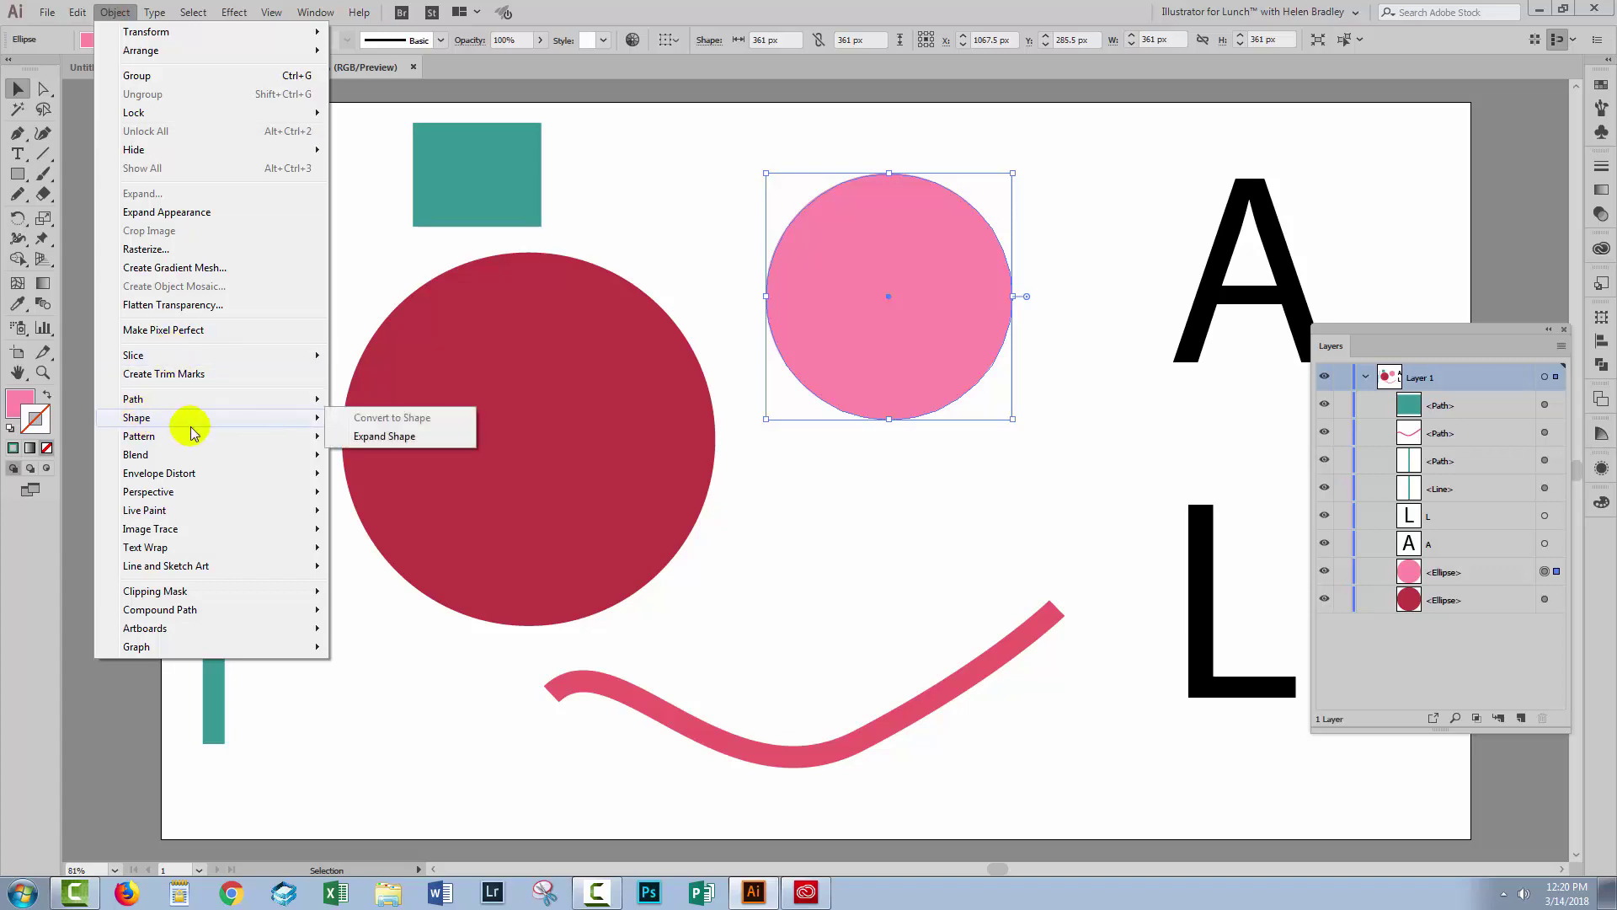
{"action": "left_click", "coordinate": [399, 436]}
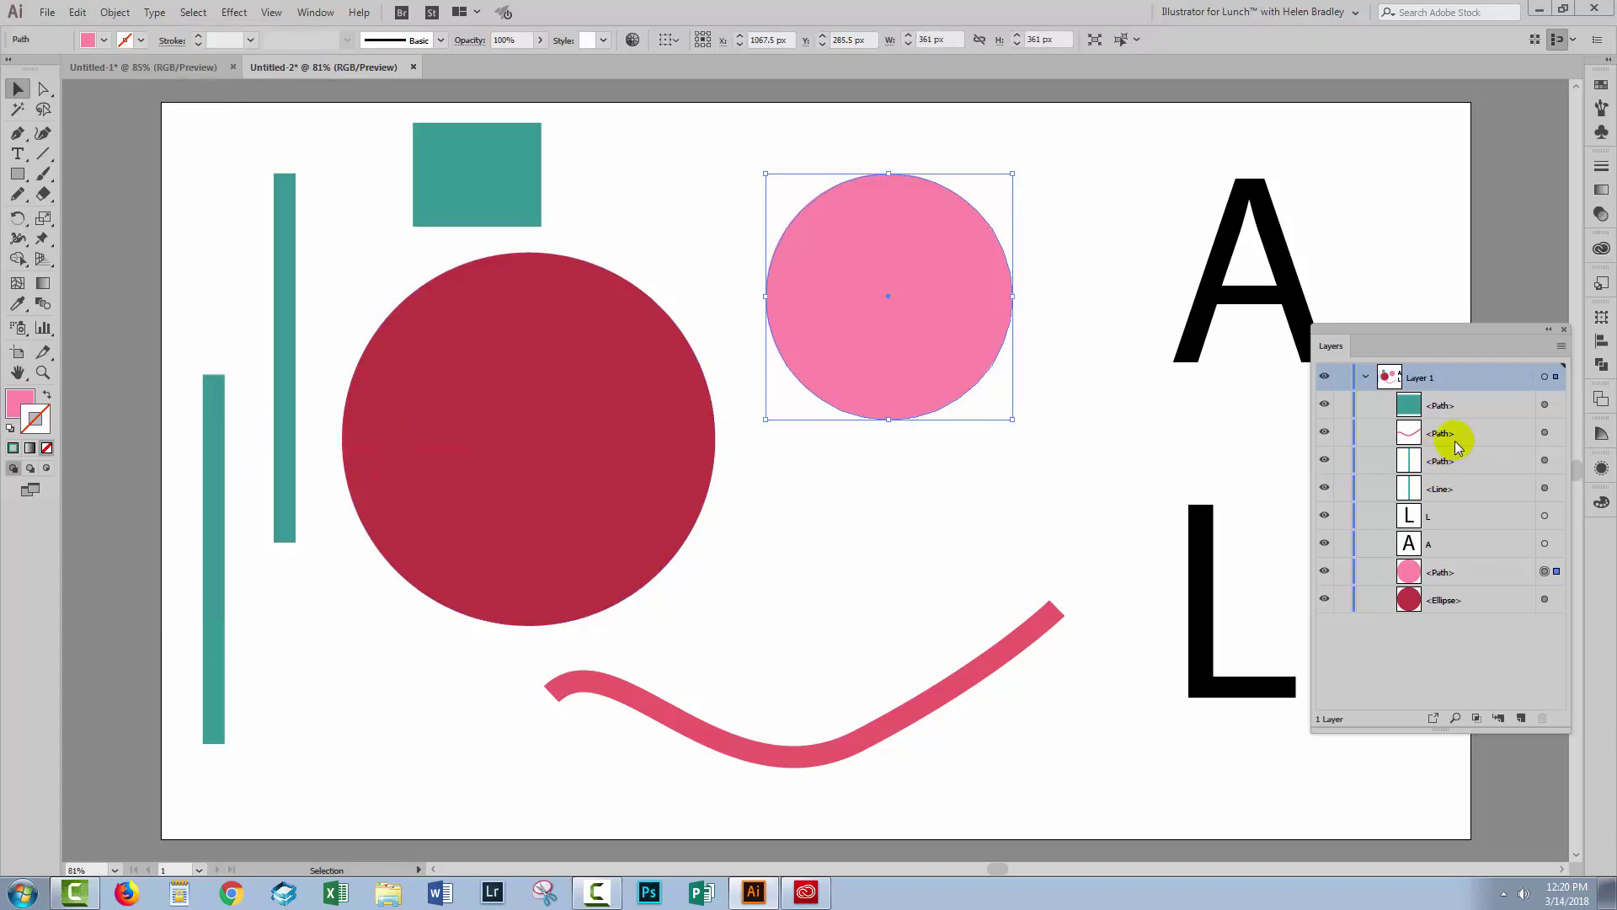
Move the pink circle onto the centre of the dark red circle.
{"action": "left_click", "coordinate": [1440, 571]}
{"action": "left_click", "coordinate": [920, 389]}
{"action": "left_click_drag", "start_coordinate": [894, 313], "coordinate": [536, 462]}
Select both circles and apply Pathfinder Minus Front, leaving a dark red ring compound path.
{"action": "left_click", "coordinate": [317, 310]}
{"action": "left_click_drag", "start_coordinate": [341, 299], "coordinate": [718, 556]}
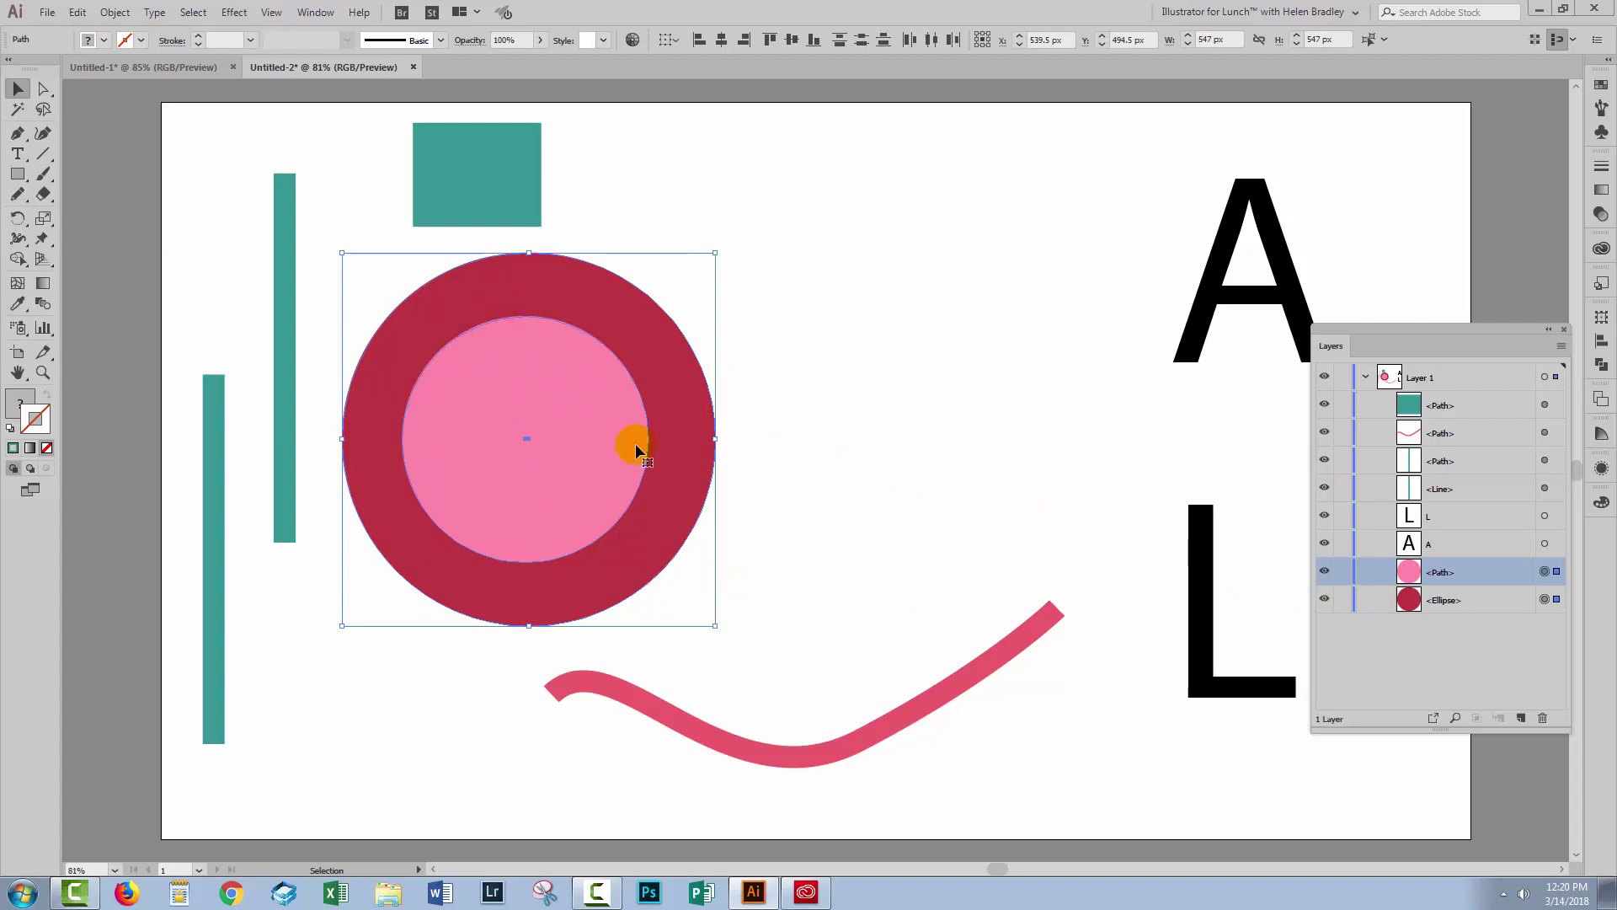
{"action": "left_click", "coordinate": [1602, 364]}
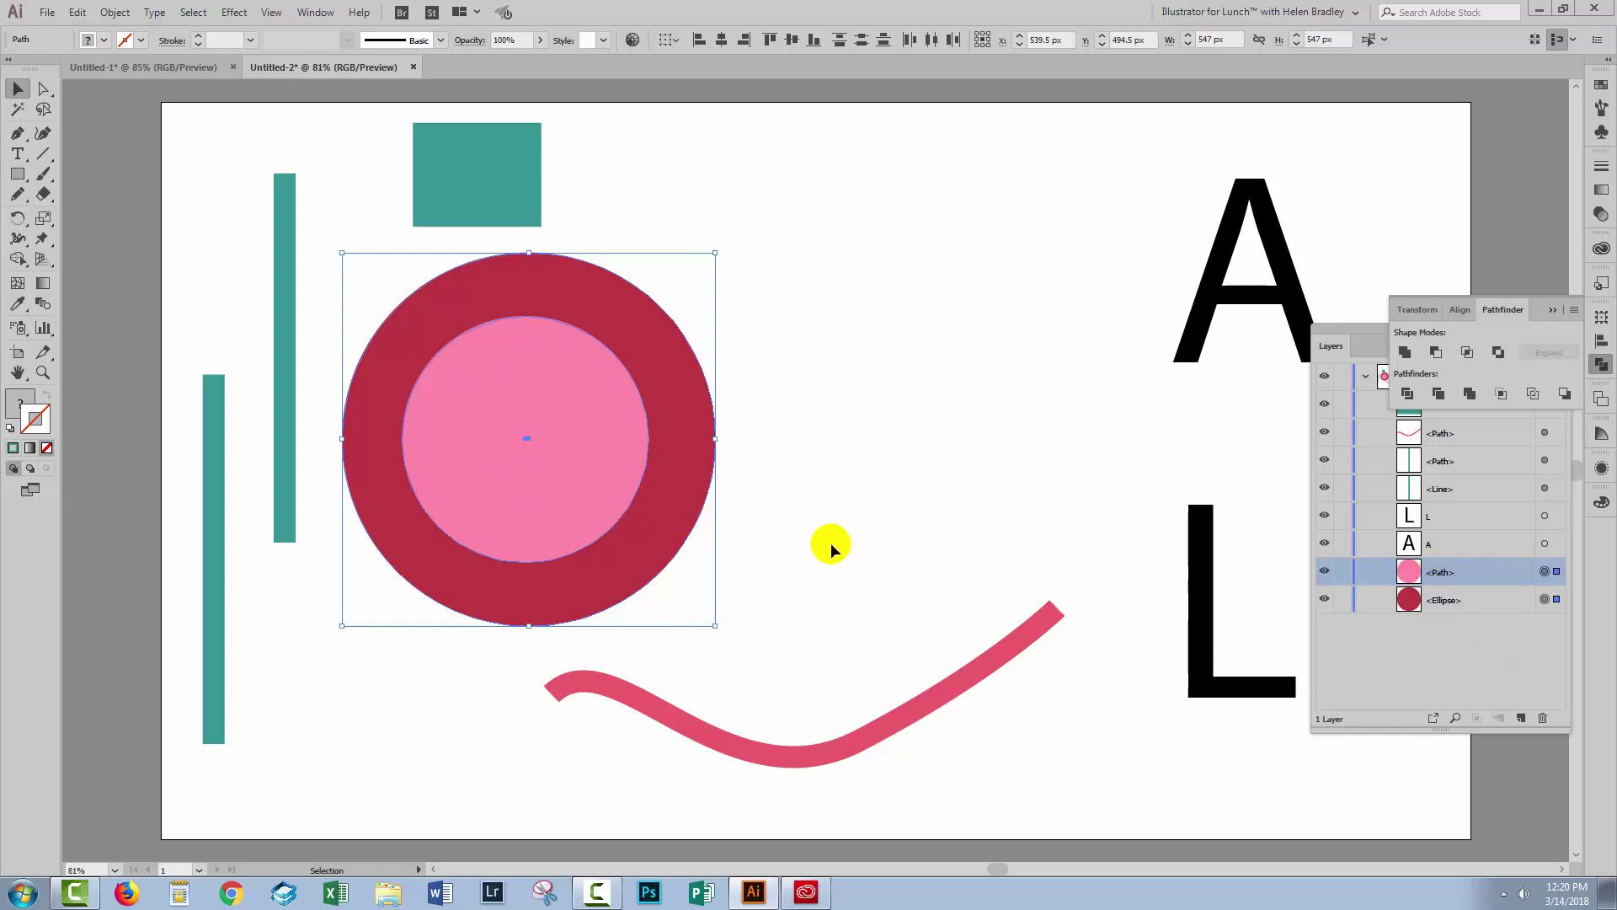
{"action": "left_click", "coordinate": [1438, 352]}
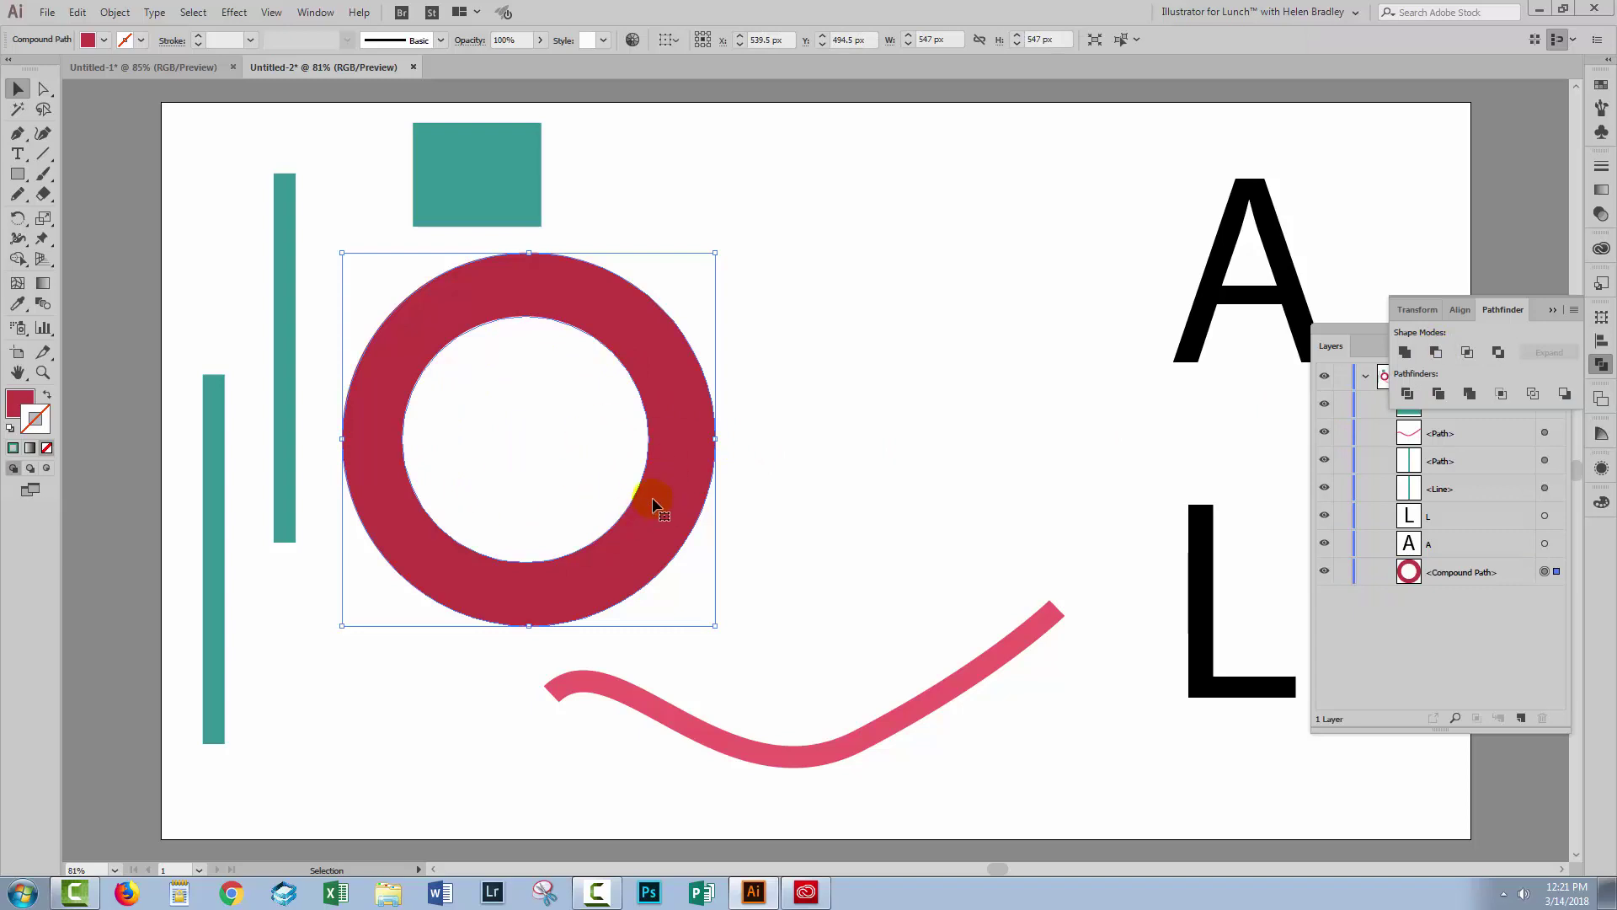
{"action": "left_click", "coordinate": [1409, 581]}
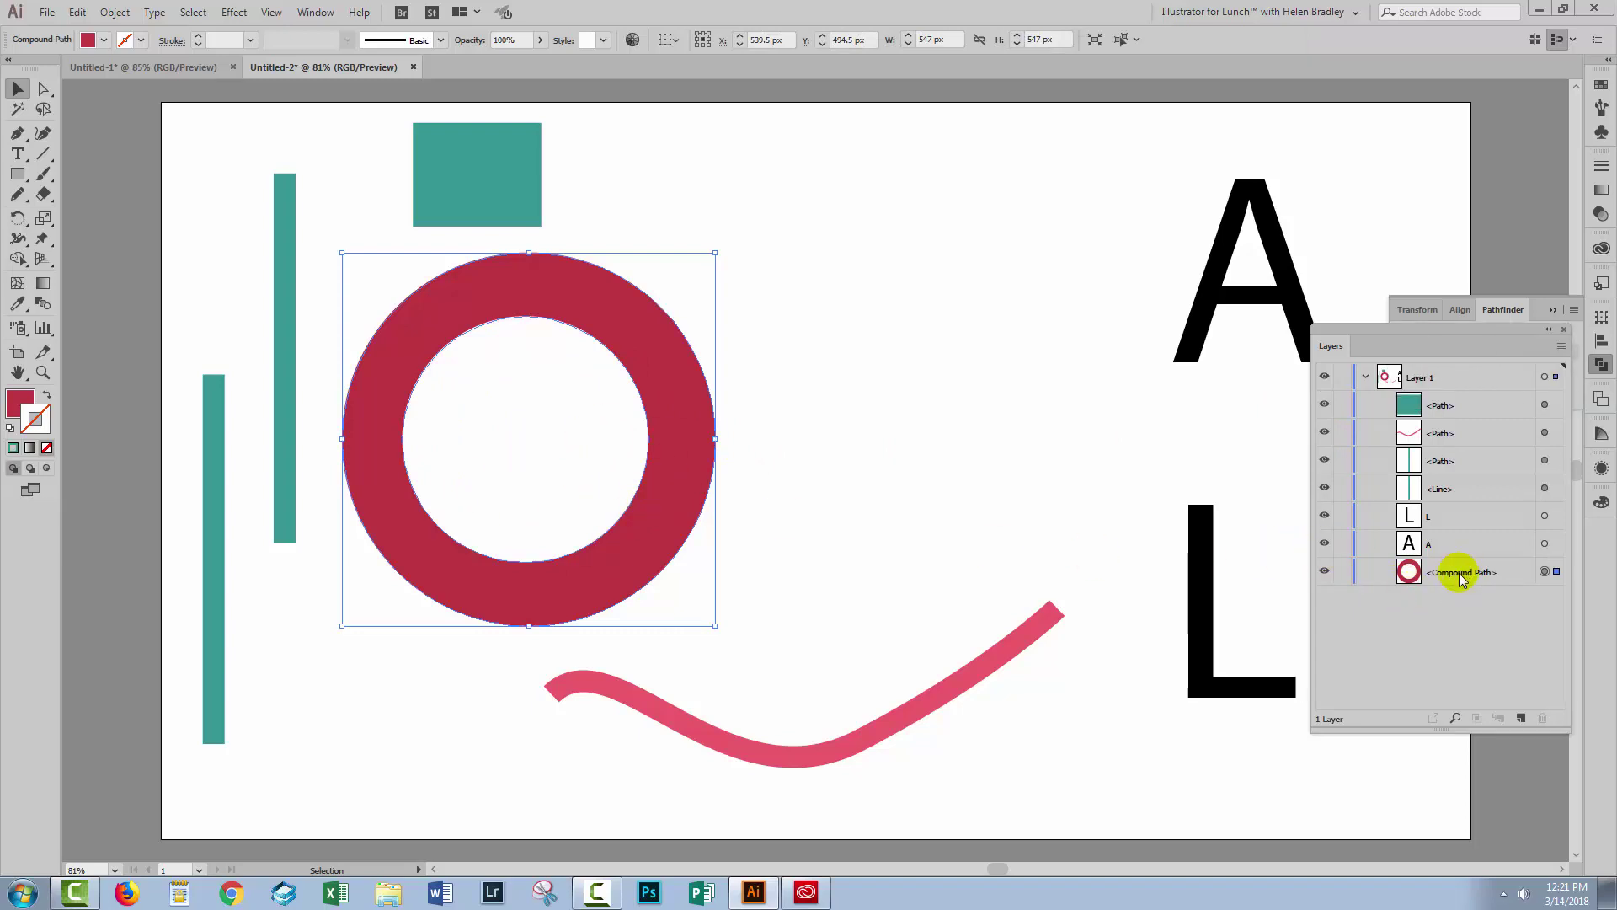
Move the red ring right toward the page centre and inspect the inner circle's anchor points.
{"action": "left_click_drag", "start_coordinate": [639, 528], "coordinate": [917, 527]}
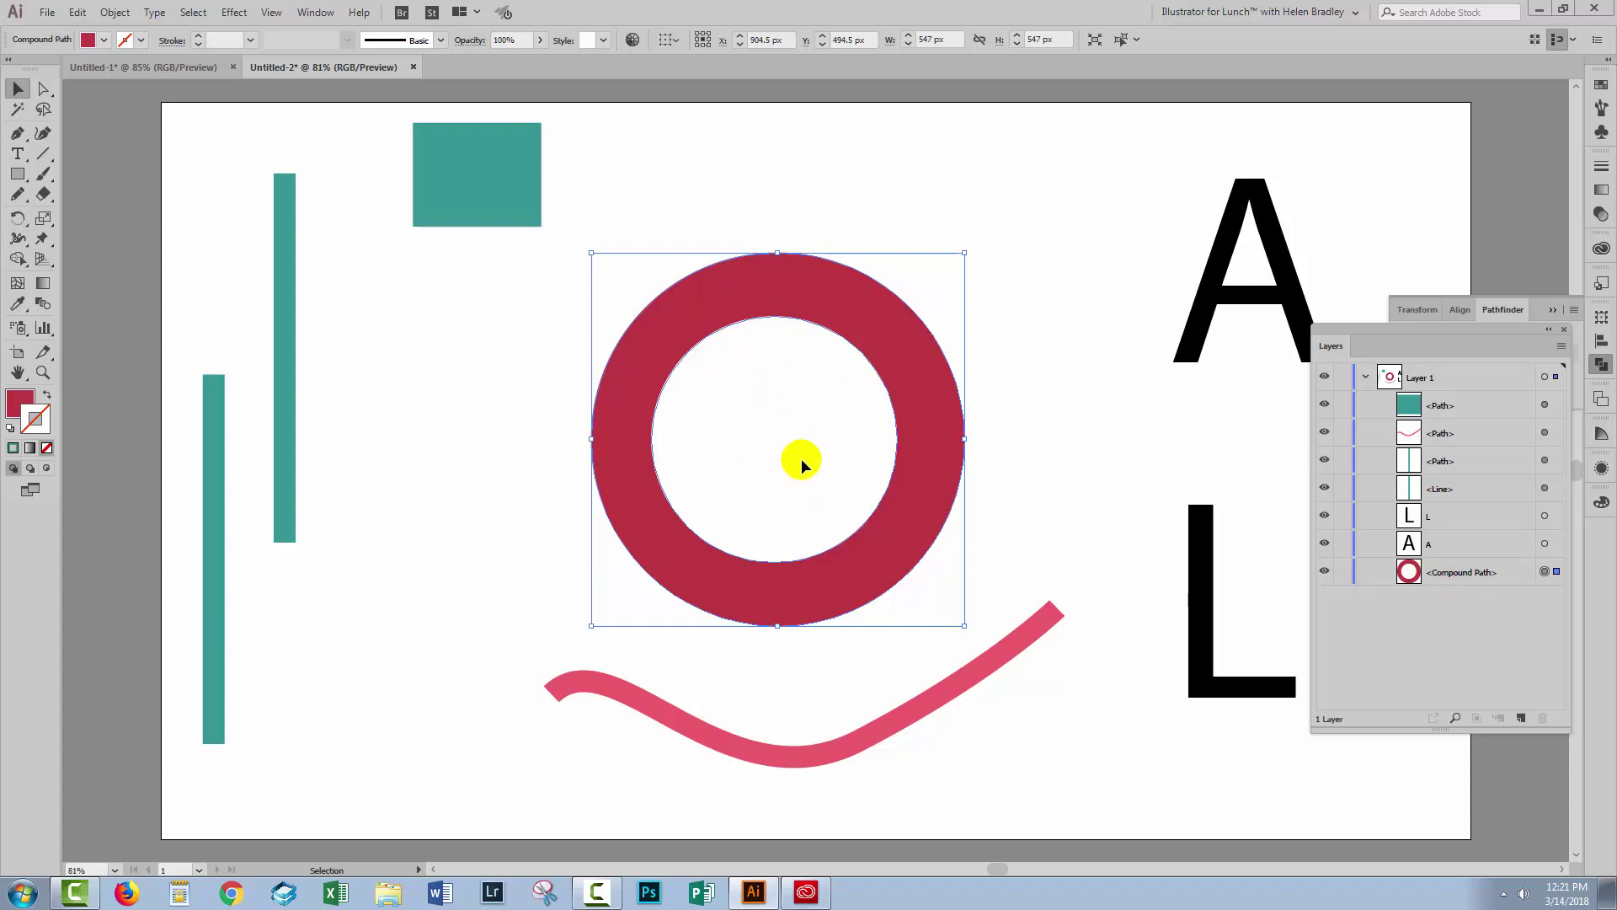
{"action": "left_click", "coordinate": [717, 307]}
{"action": "left_click", "coordinate": [846, 333]}
{"action": "left_click", "coordinate": [39, 88]}
{"action": "left_click", "coordinate": [654, 438]}
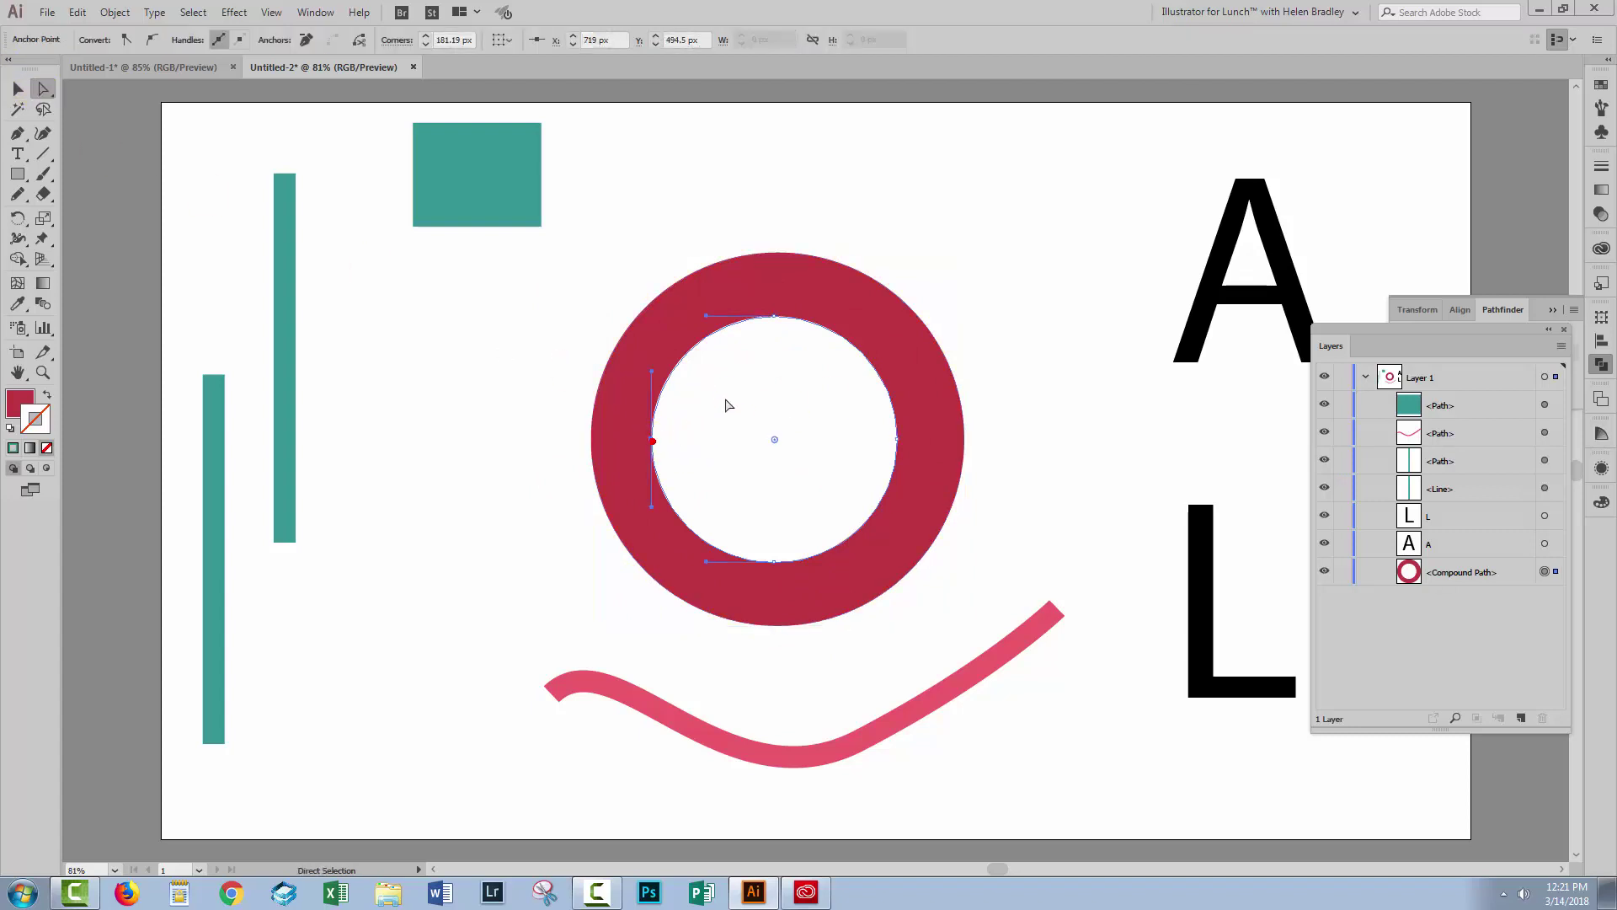
{"action": "left_click", "coordinate": [775, 318]}
{"action": "key", "text": "ctrl+shift+a"}
{"action": "key", "text": "v"}
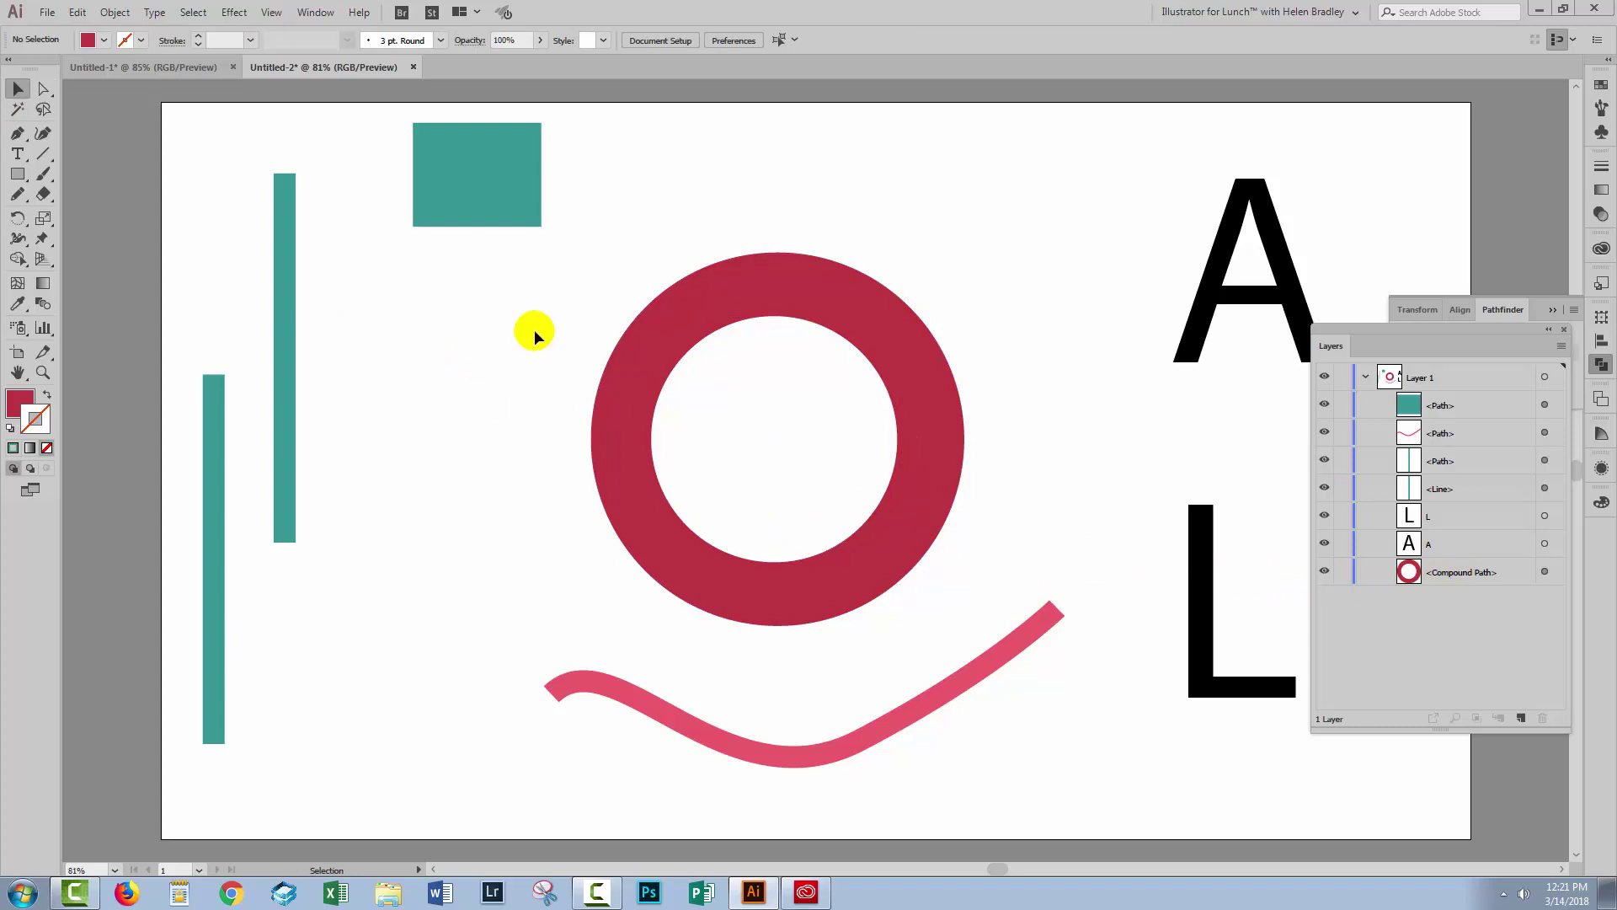
Release the ring's compound path into two circles, then rejoin them with Ctrl+8.
{"action": "left_click_drag", "start_coordinate": [534, 321], "coordinate": [1048, 573]}
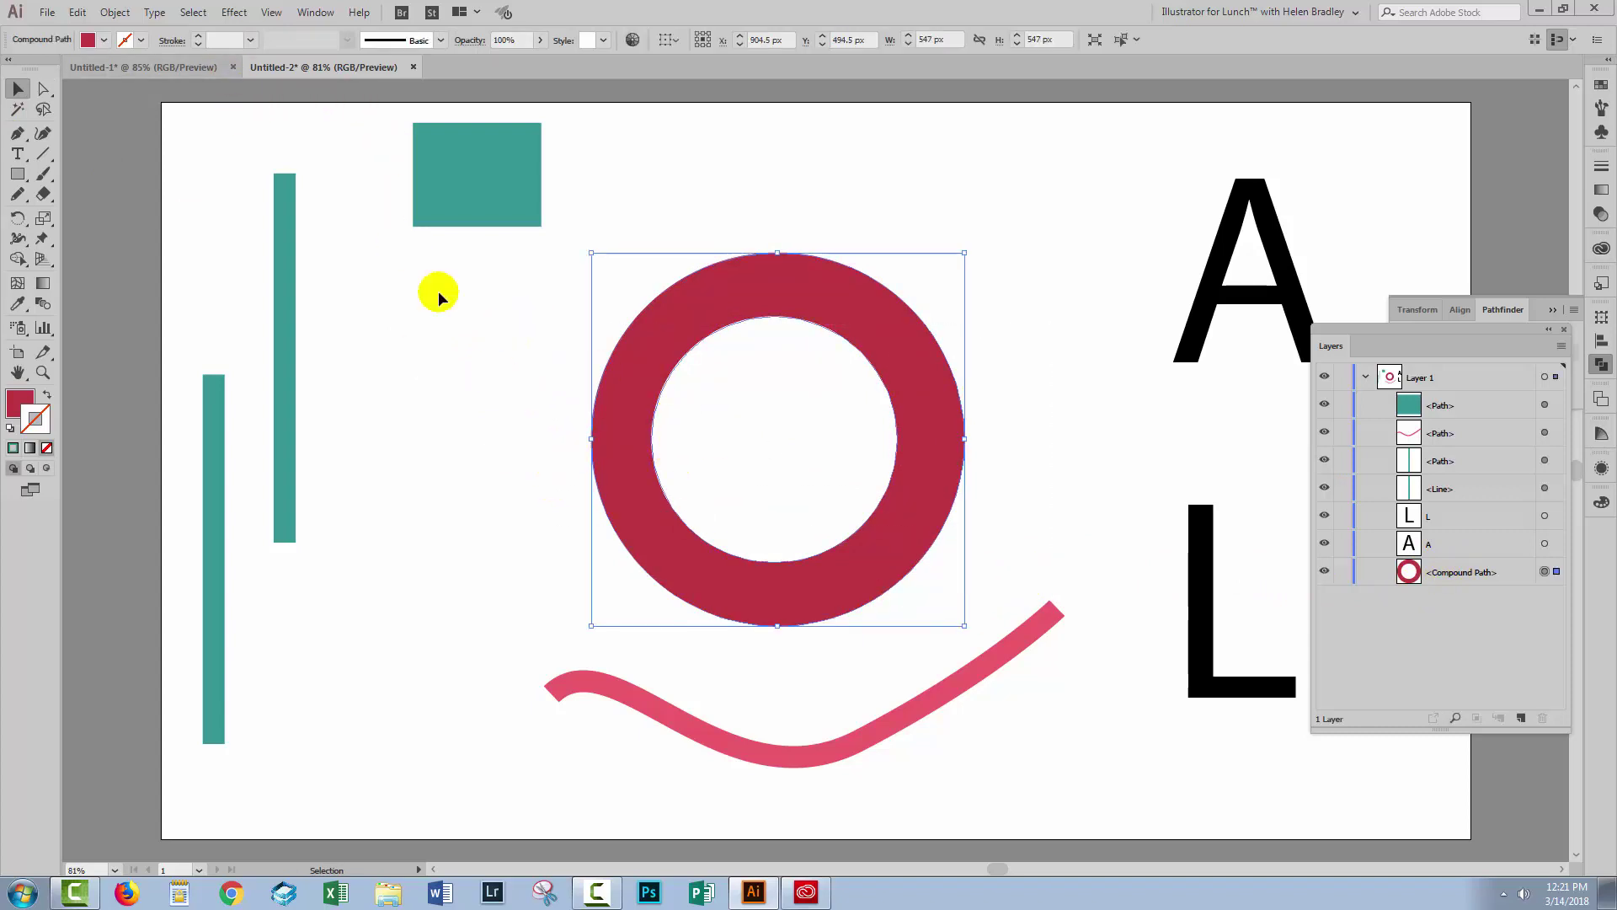
{"action": "left_click", "coordinate": [115, 12]}
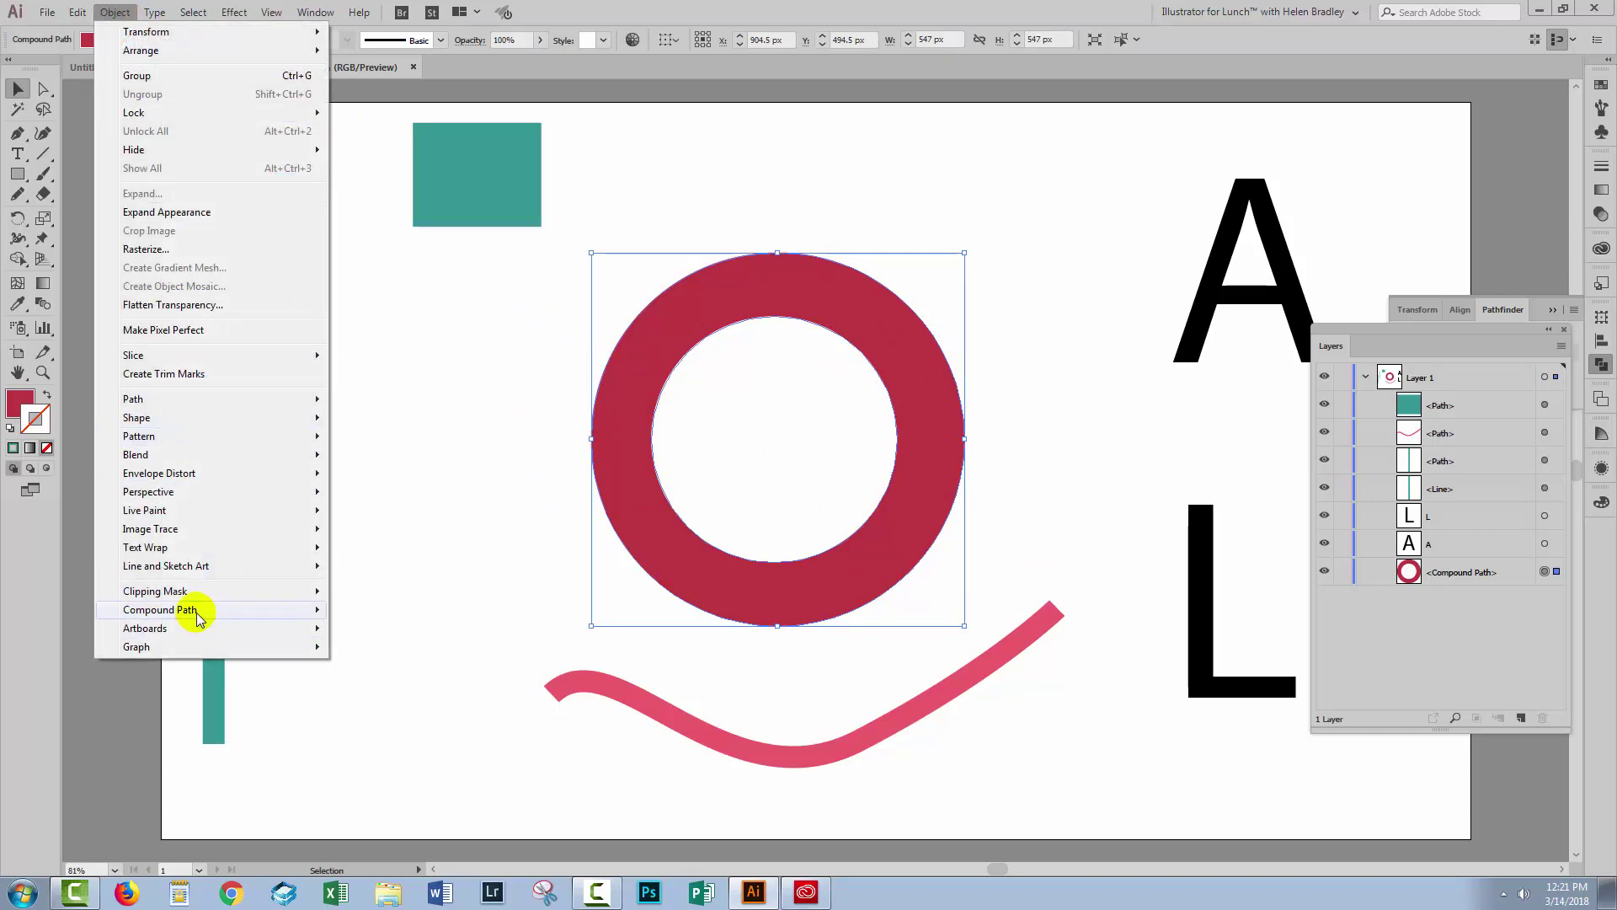
{"action": "mouse_move", "coordinate": [195, 613]}
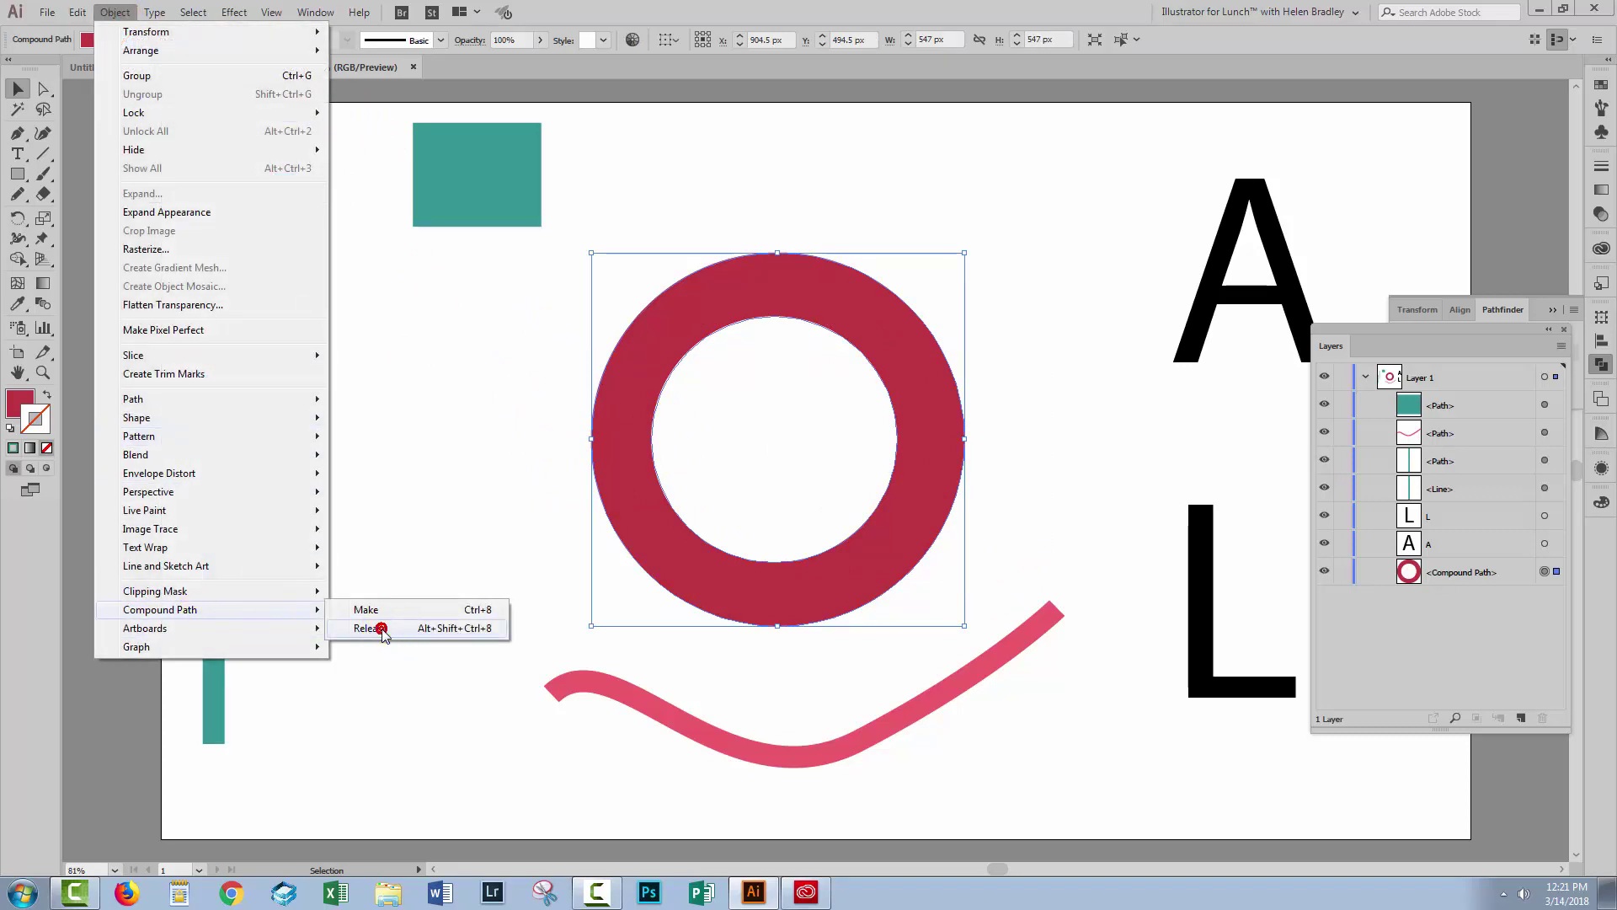
{"action": "left_click", "coordinate": [375, 628]}
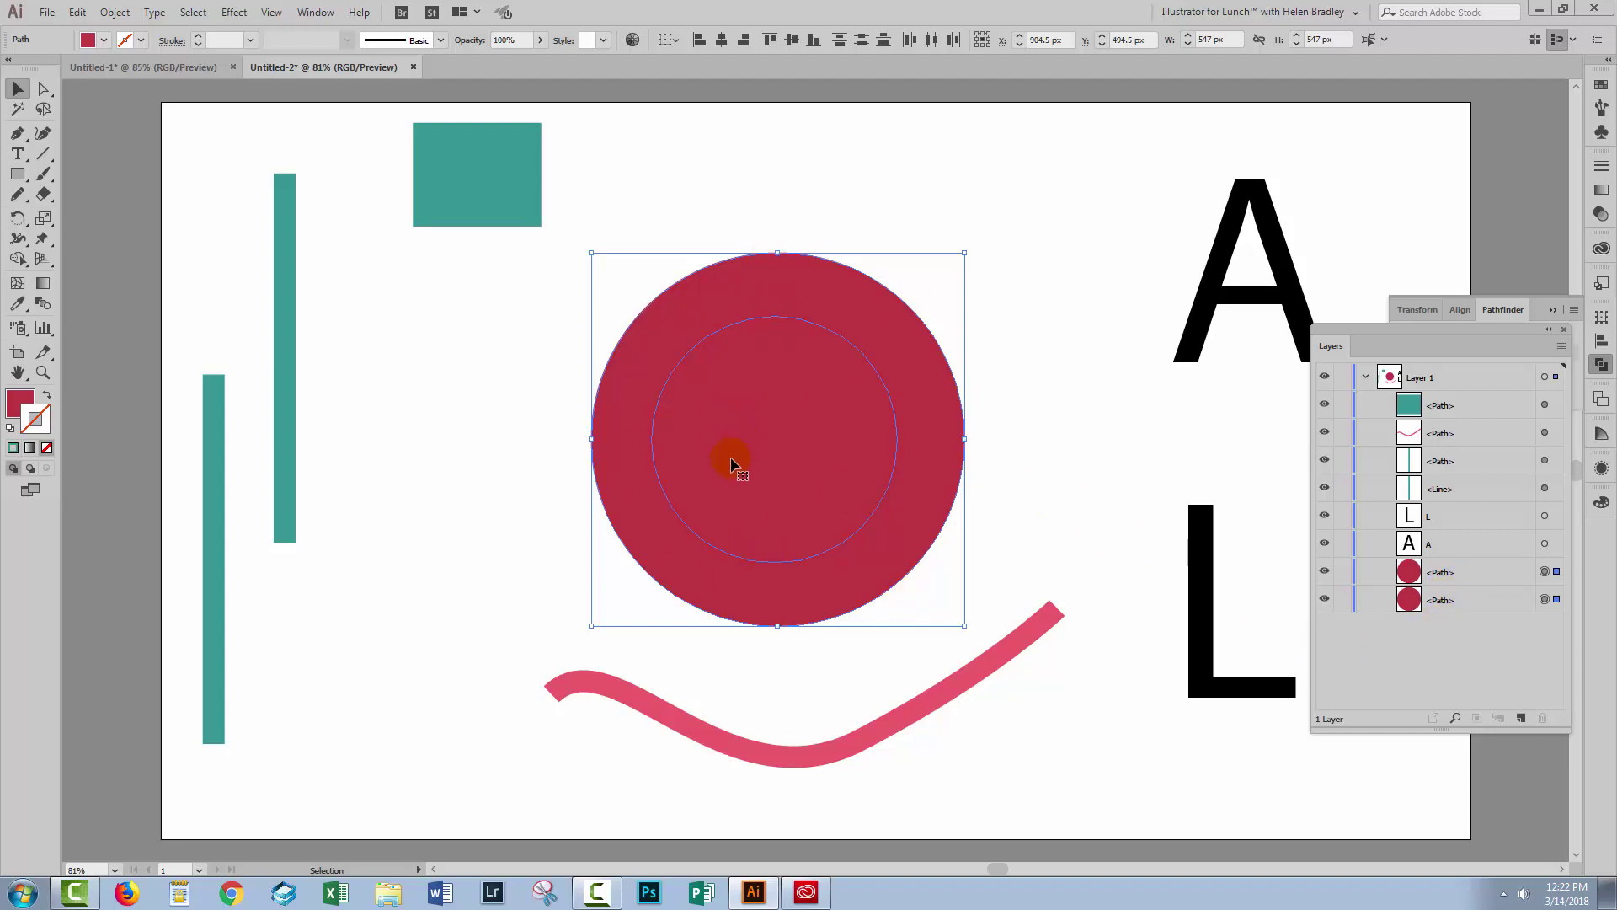
{"action": "key", "text": "ctrl+8"}
Rename the ring's <Compound Path> layer to 'donut' and shift the letter A further left.
{"action": "left_click", "coordinate": [1150, 526]}
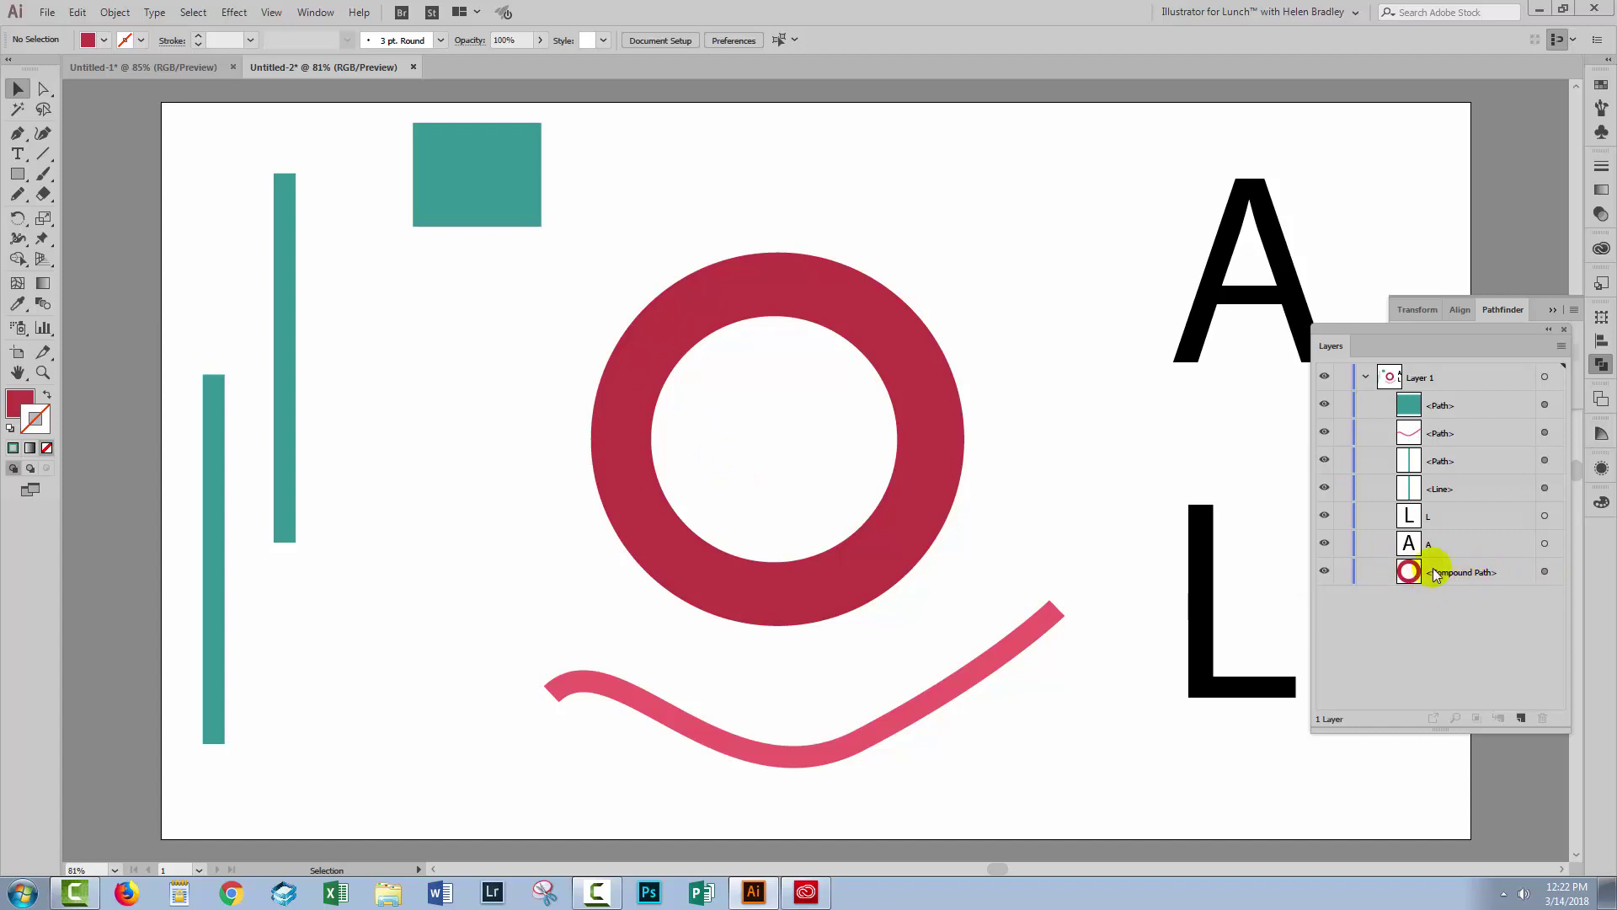
{"action": "left_click", "coordinate": [1450, 574]}
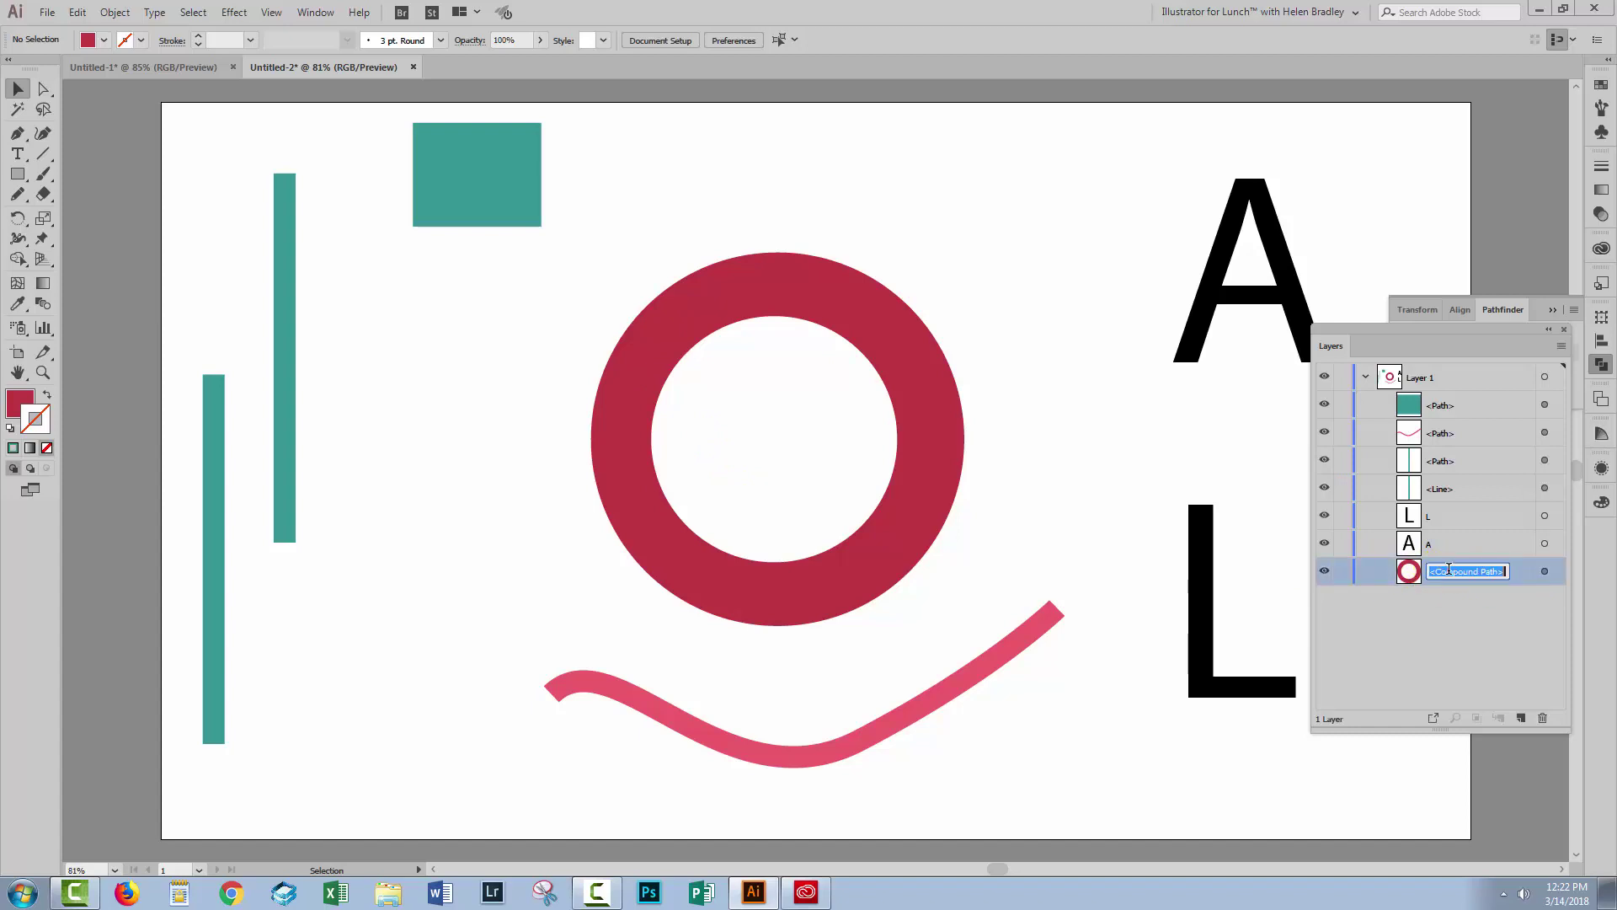
{"action": "left_click", "coordinate": [1463, 571]}
{"action": "type", "text": "donut"}
{"action": "left_click", "coordinate": [1068, 533]}
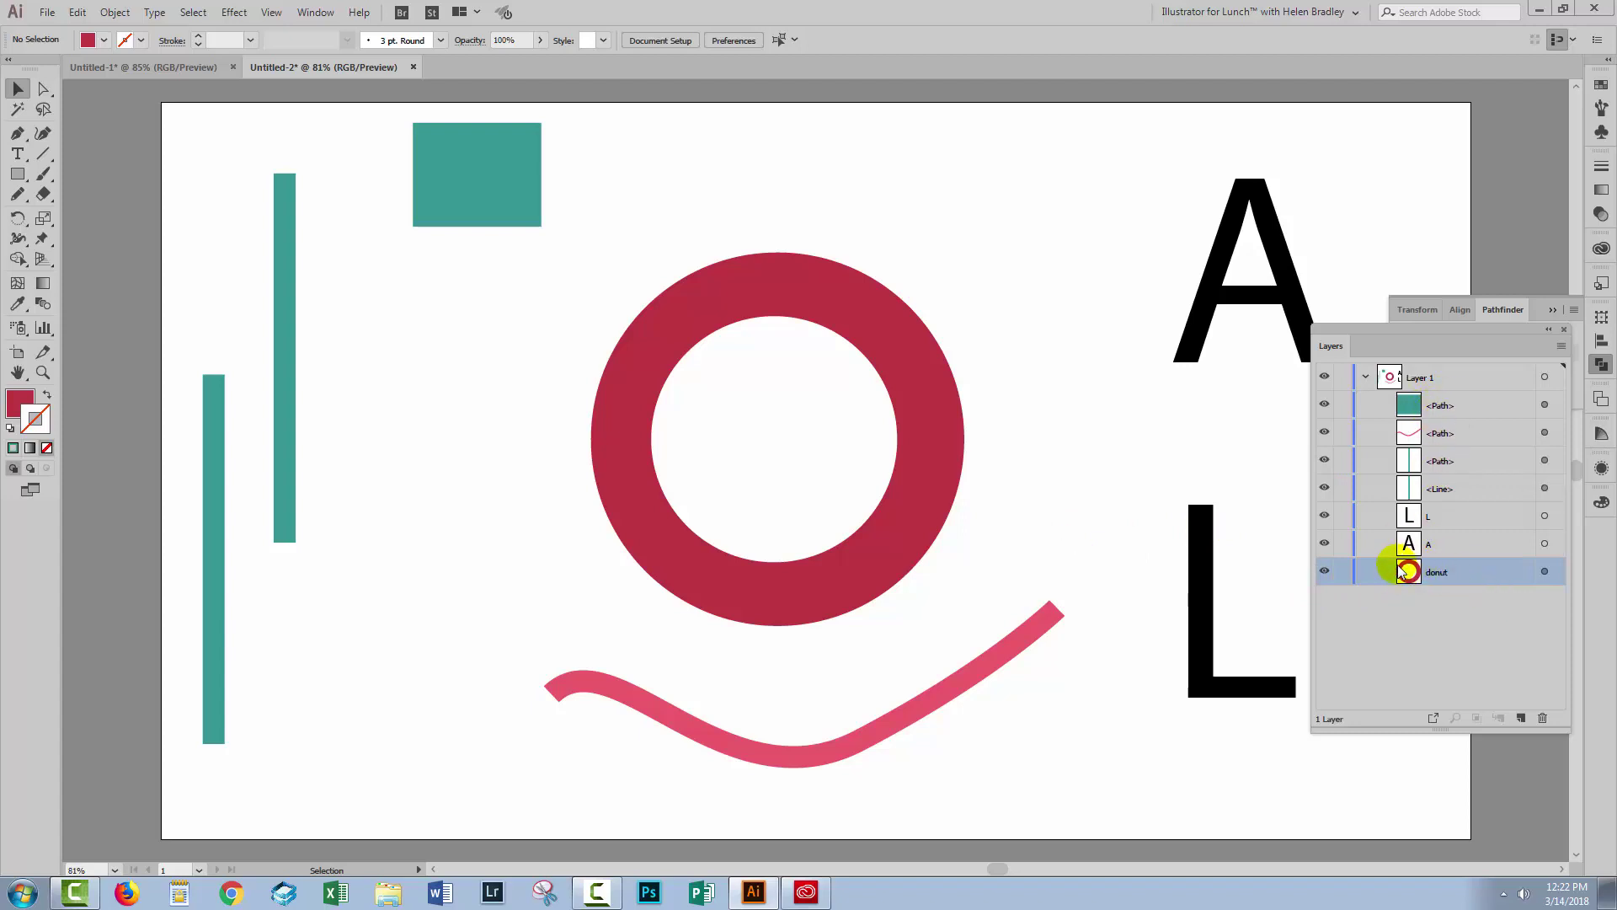
{"action": "left_click", "coordinate": [812, 596]}
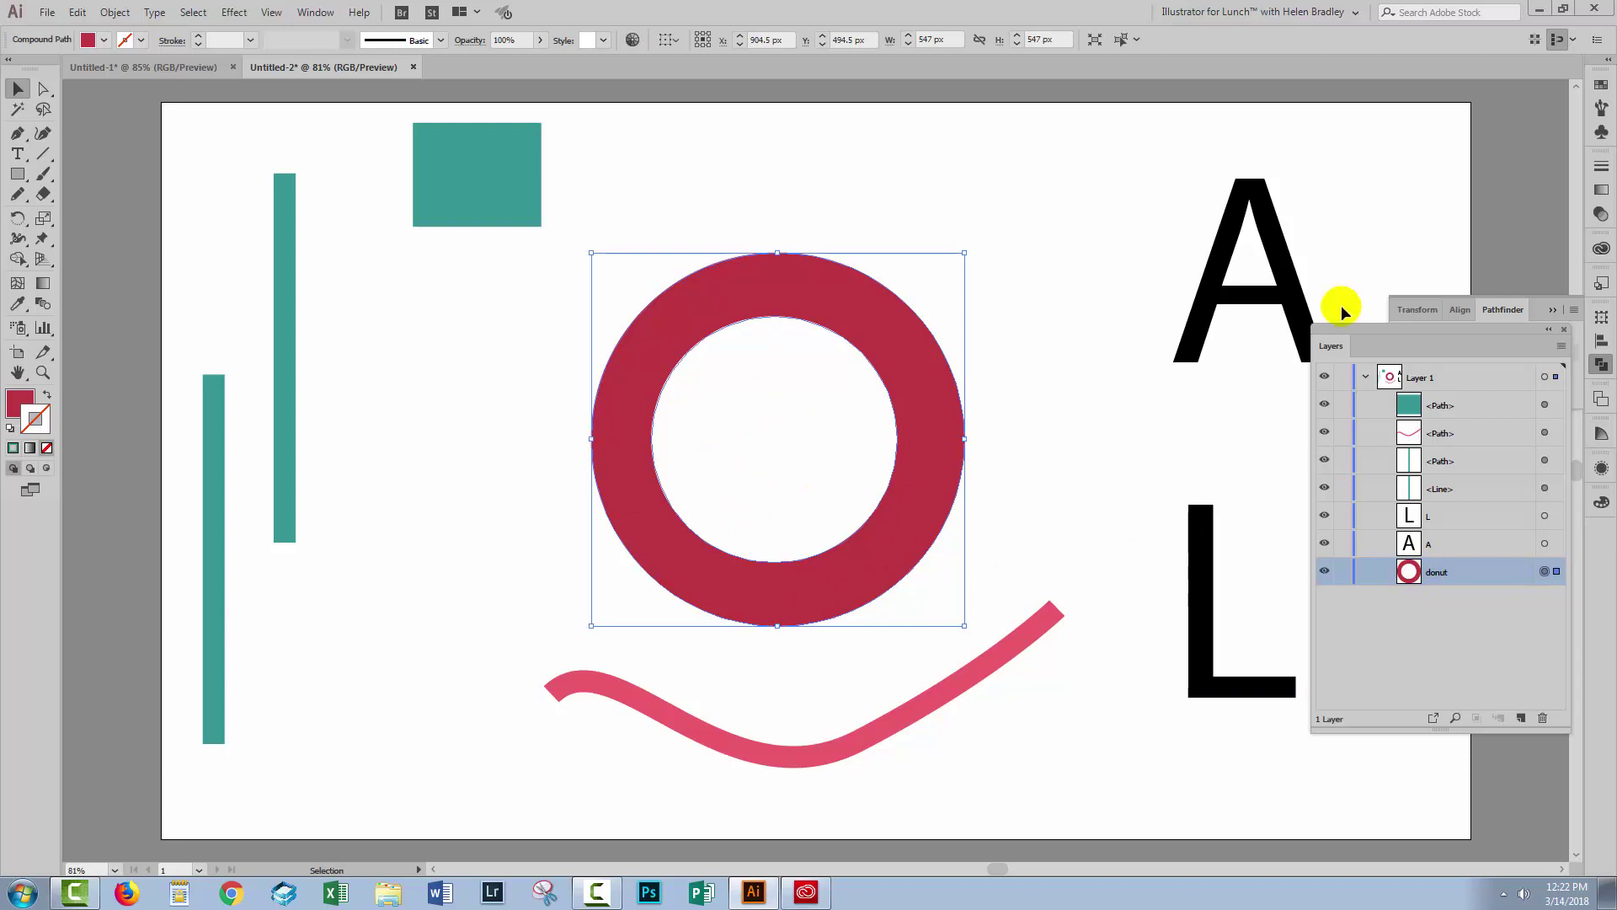
{"action": "left_click_drag", "start_coordinate": [1180, 168], "coordinate": [1060, 195]}
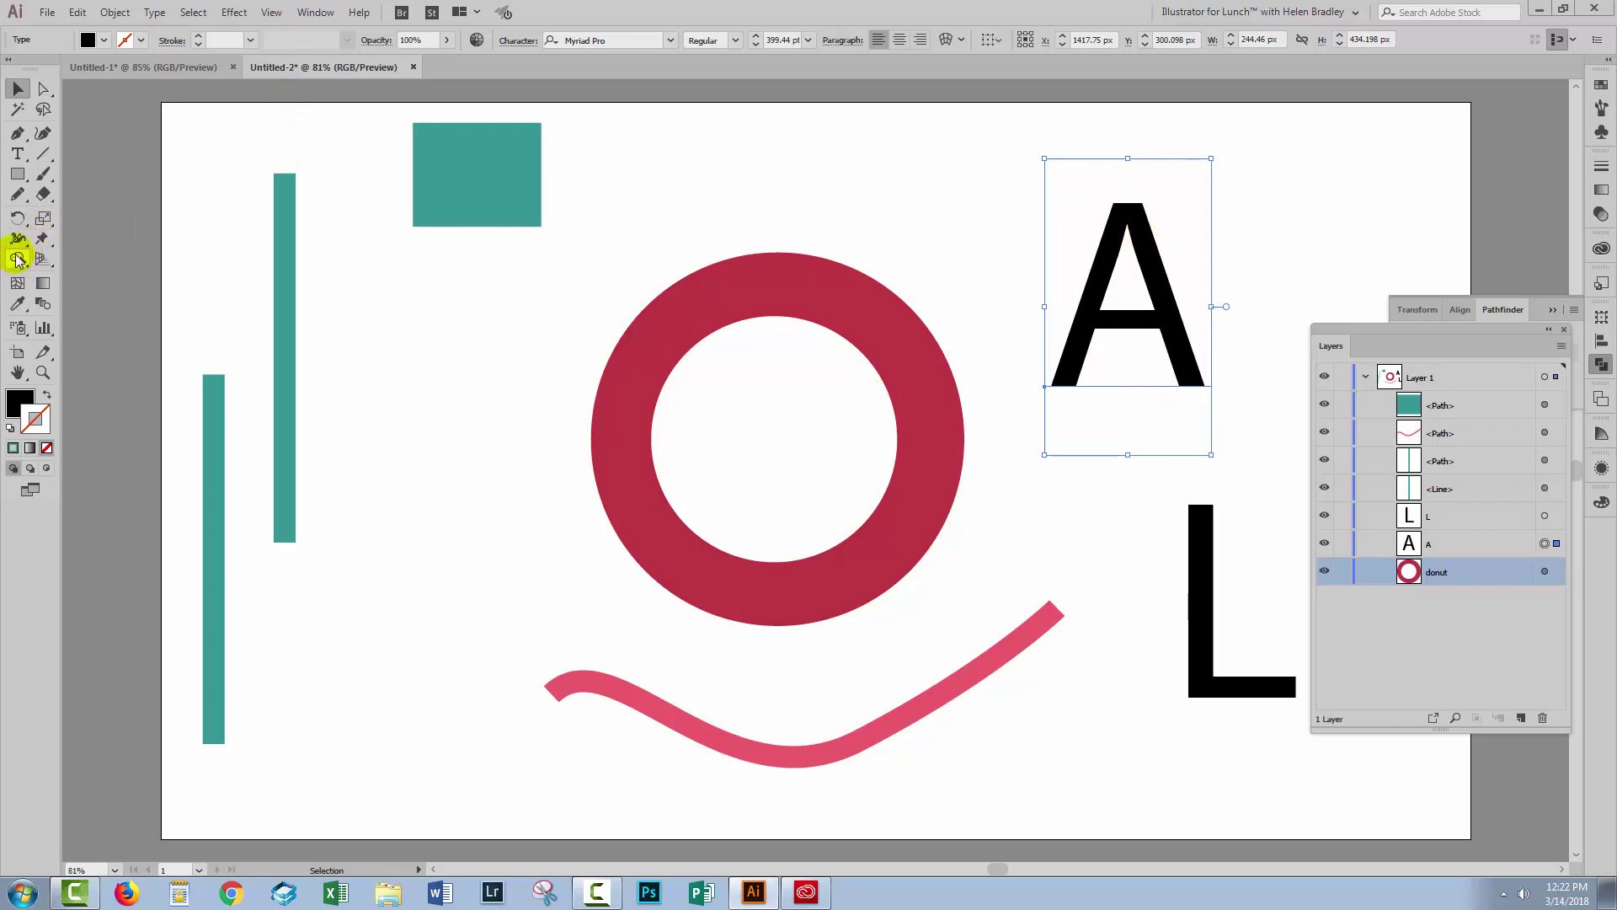
Convert the editable letter A to outlines with Type > Create Outlines and view its anchor points.
{"action": "left_click", "coordinate": [18, 154]}
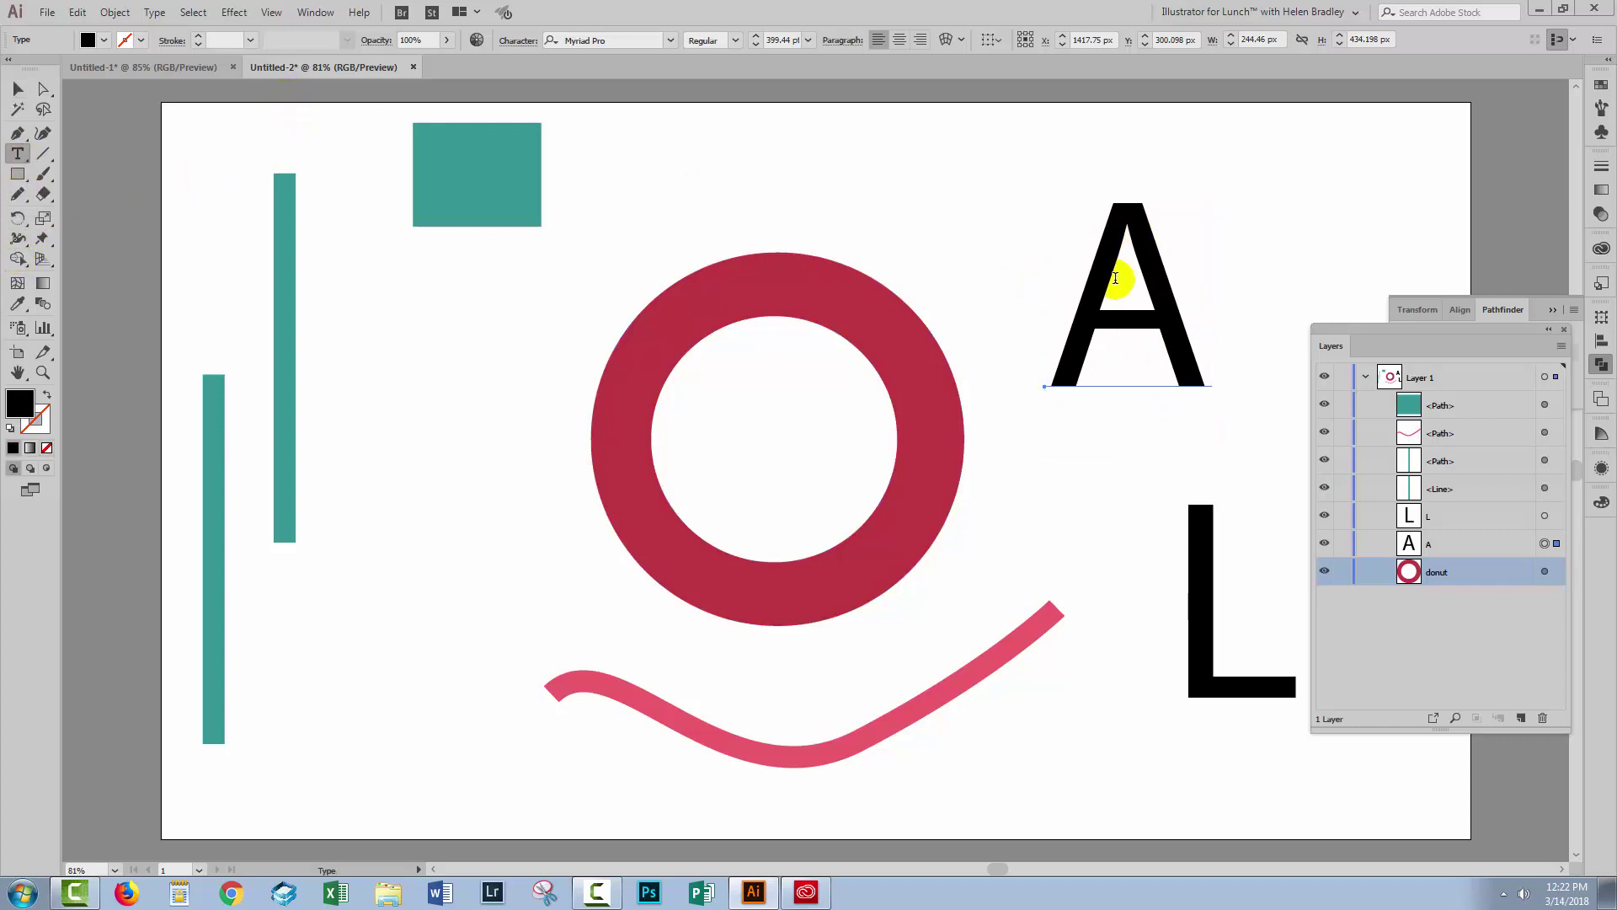
{"action": "left_click", "coordinate": [16, 89]}
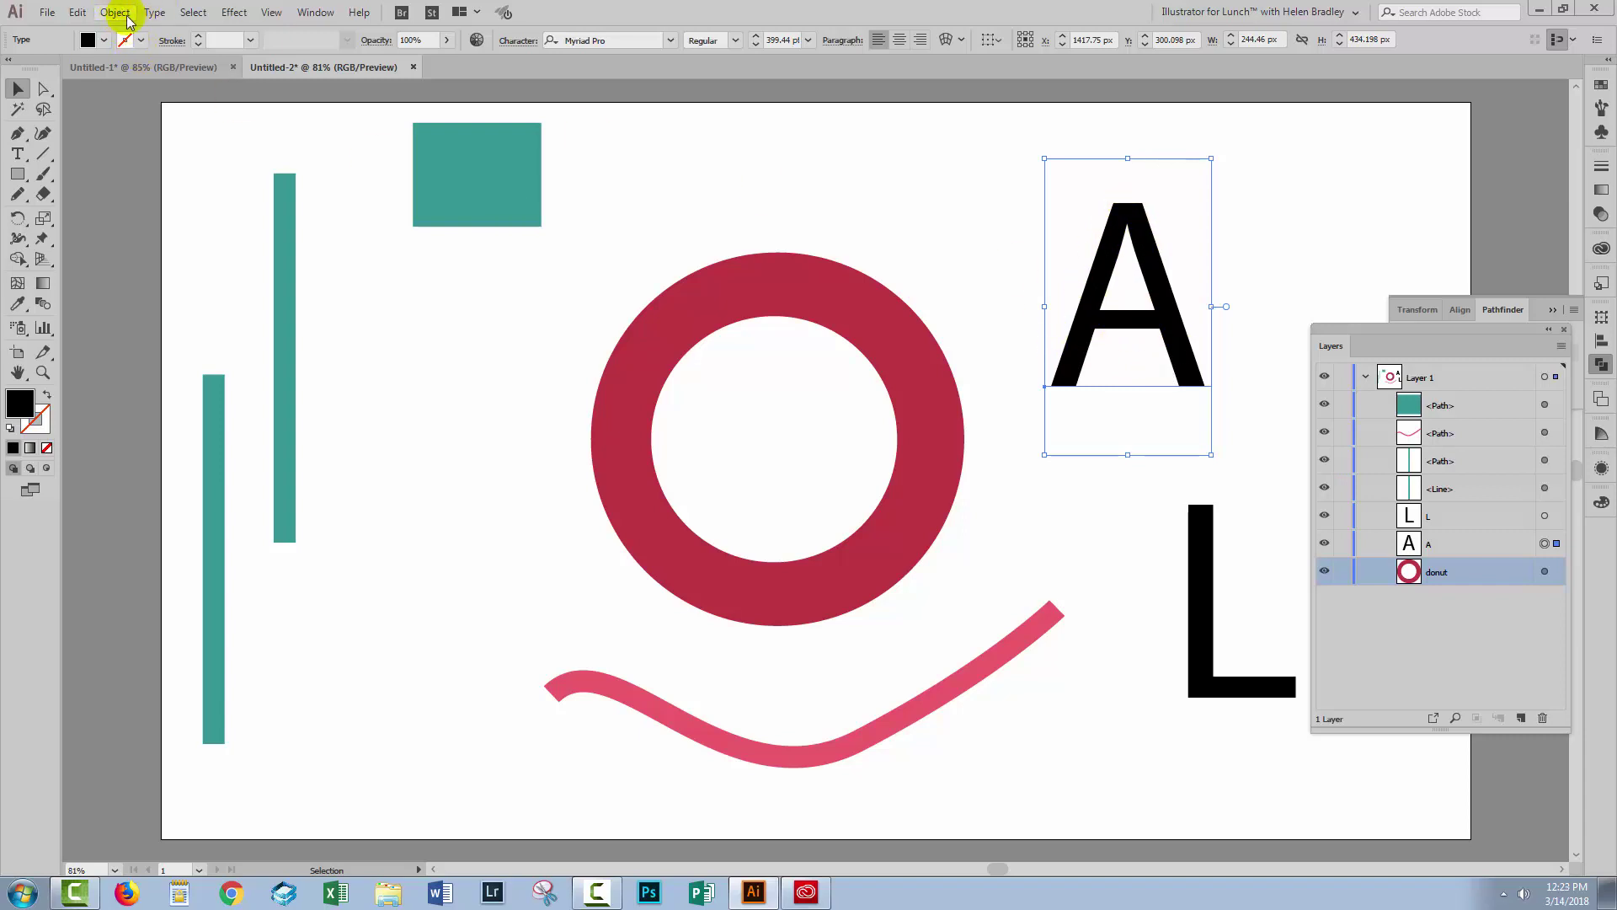
{"action": "left_click", "coordinate": [154, 12]}
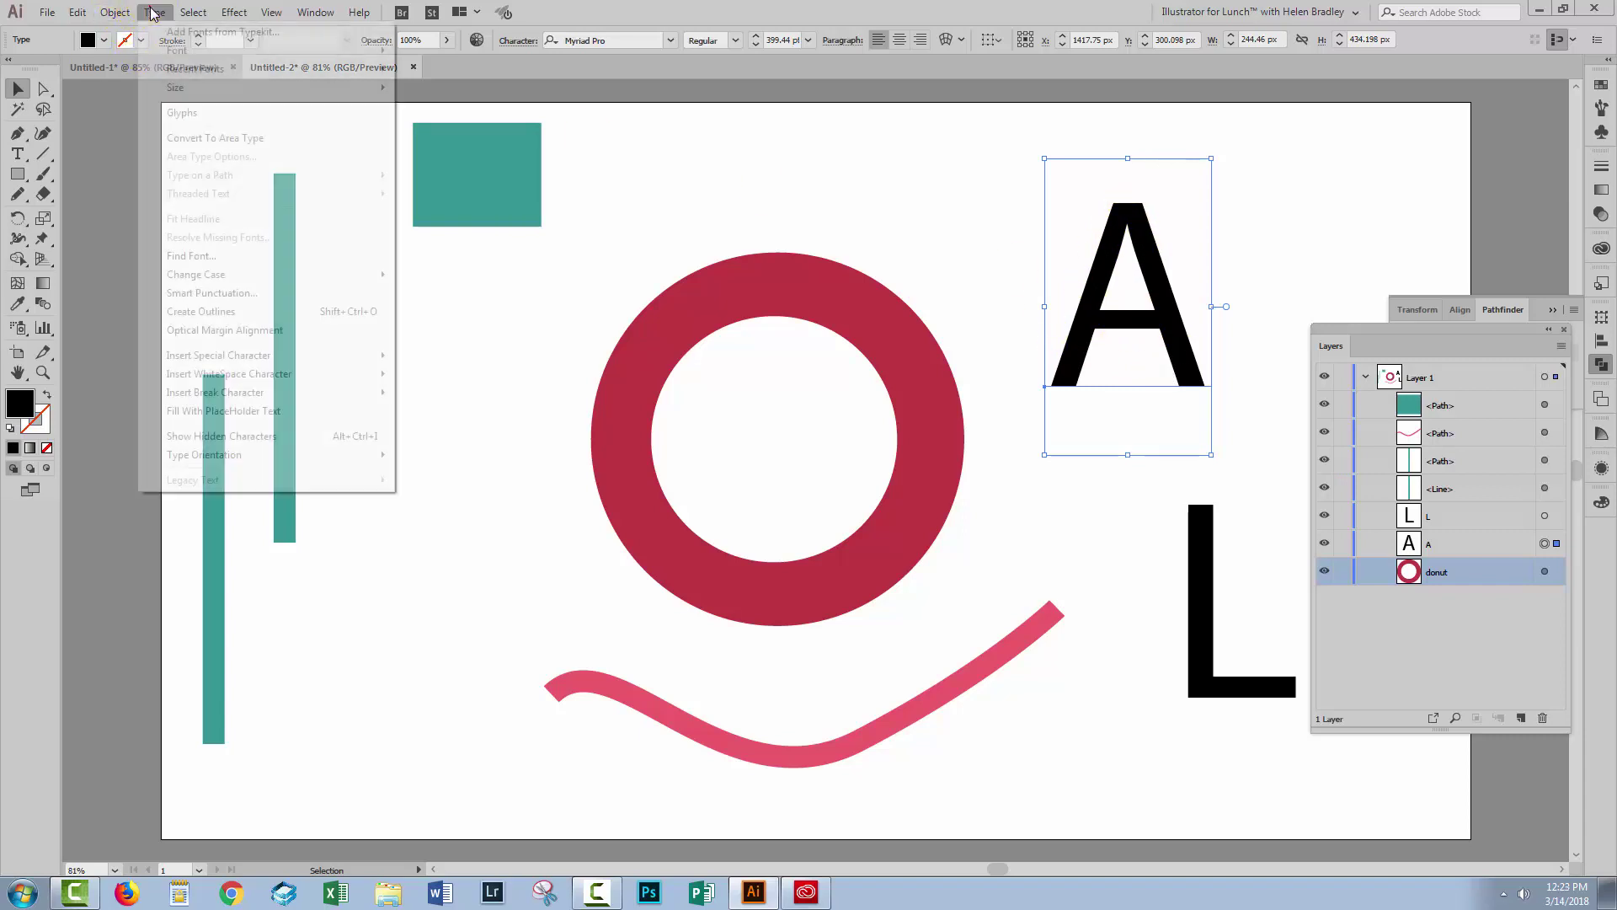
{"action": "left_click", "coordinate": [199, 311]}
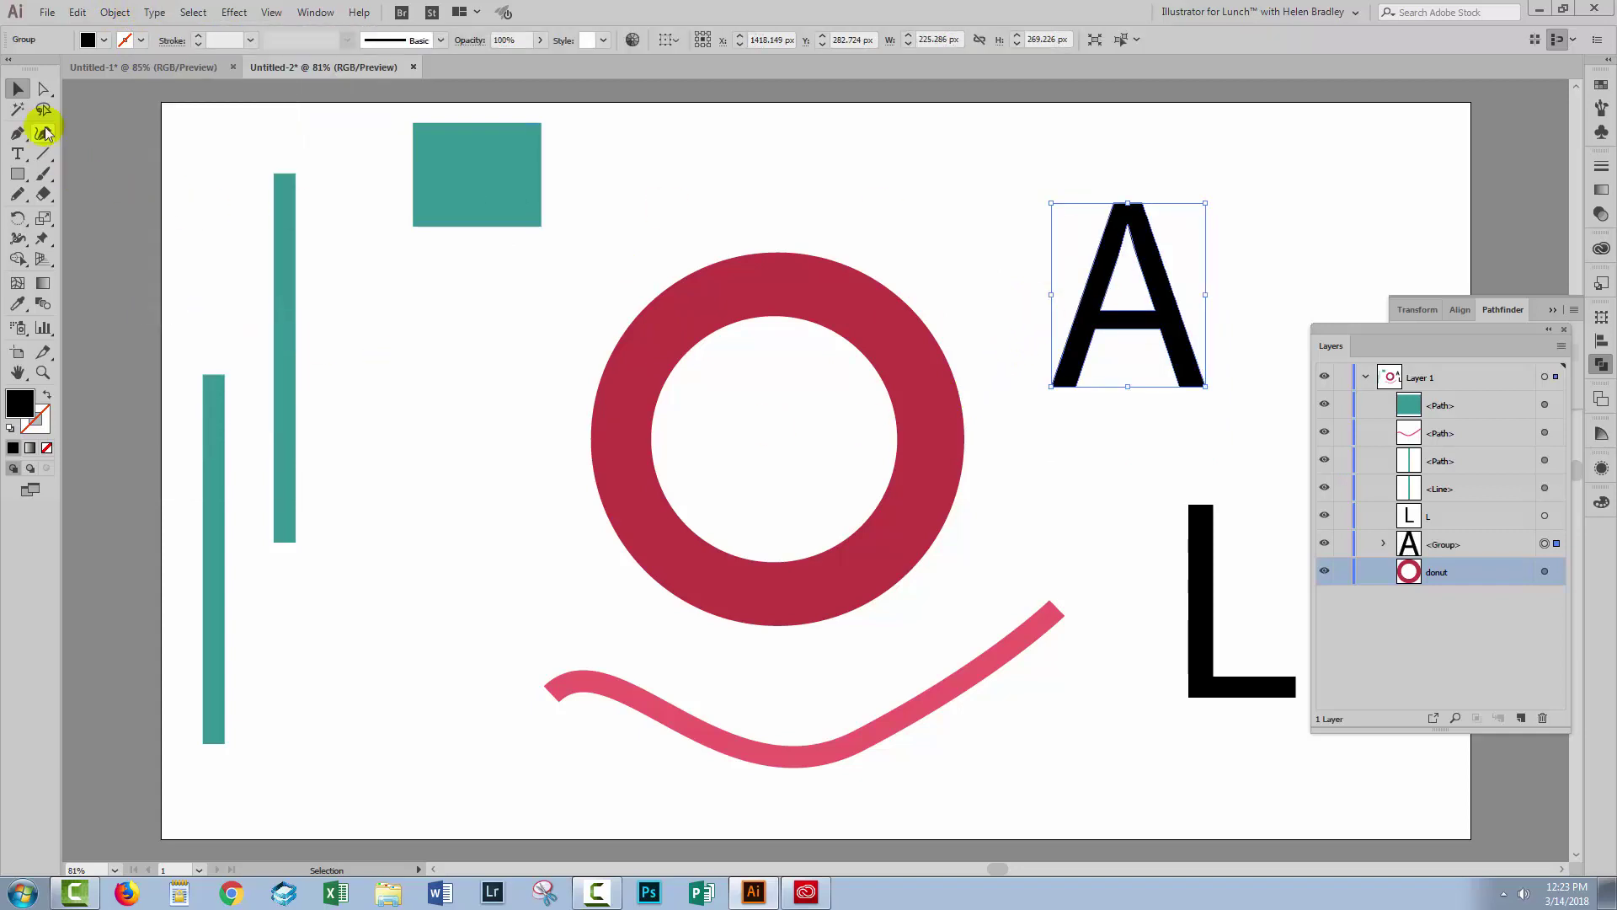
{"action": "left_click", "coordinate": [40, 91]}
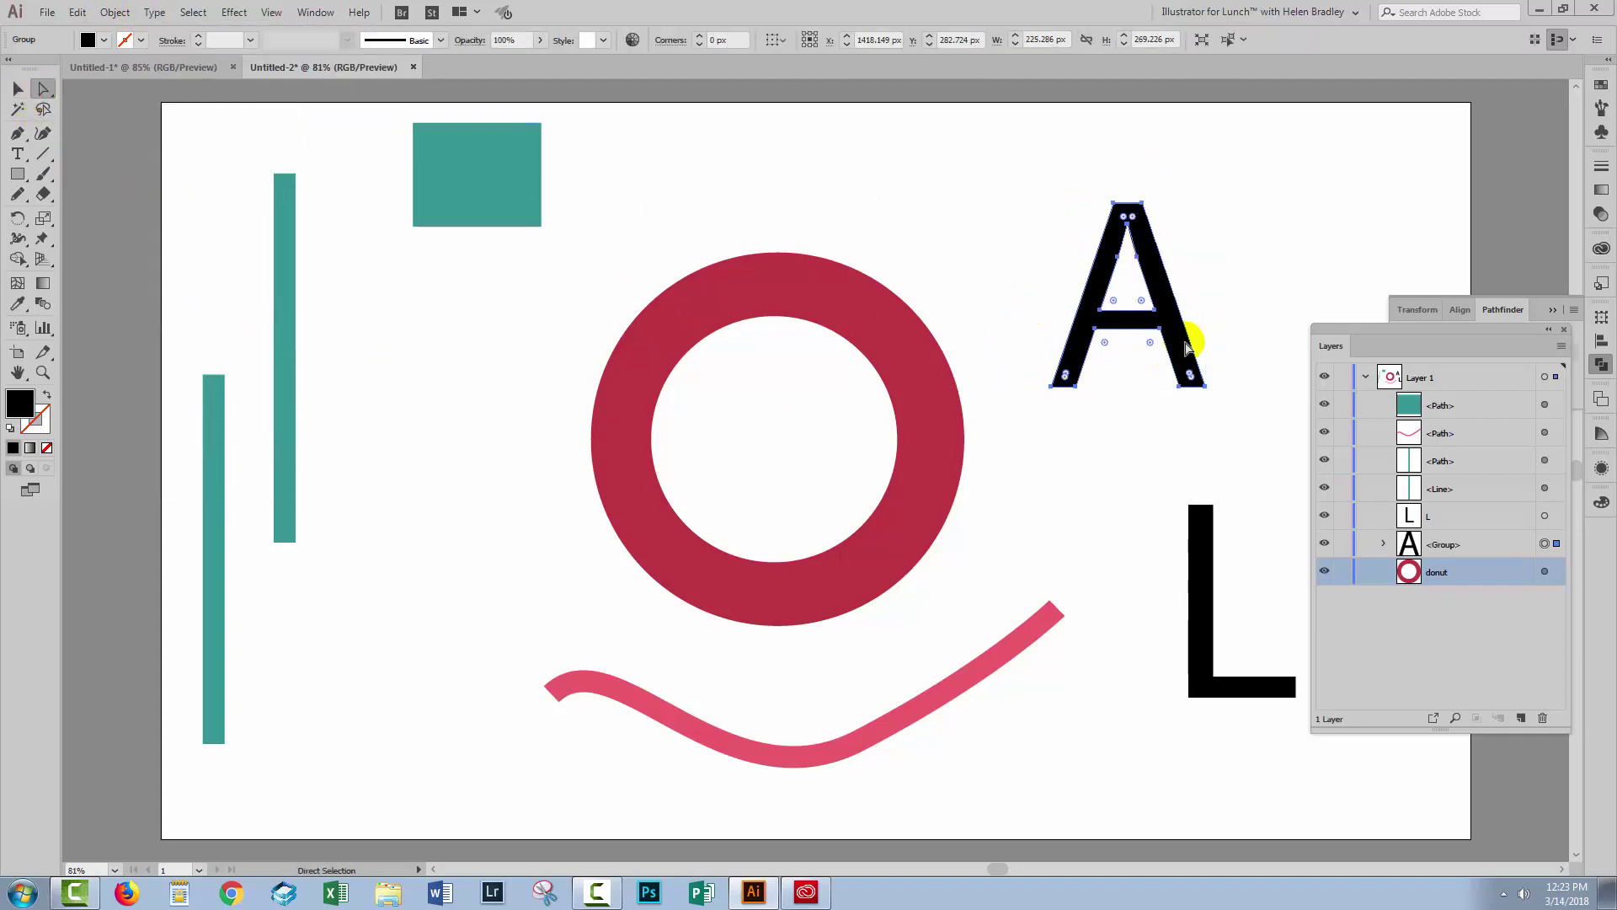
Widen the Layers panel, select the outlined A's group and ungroup it into one compound path.
{"action": "left_click", "coordinate": [1382, 546]}
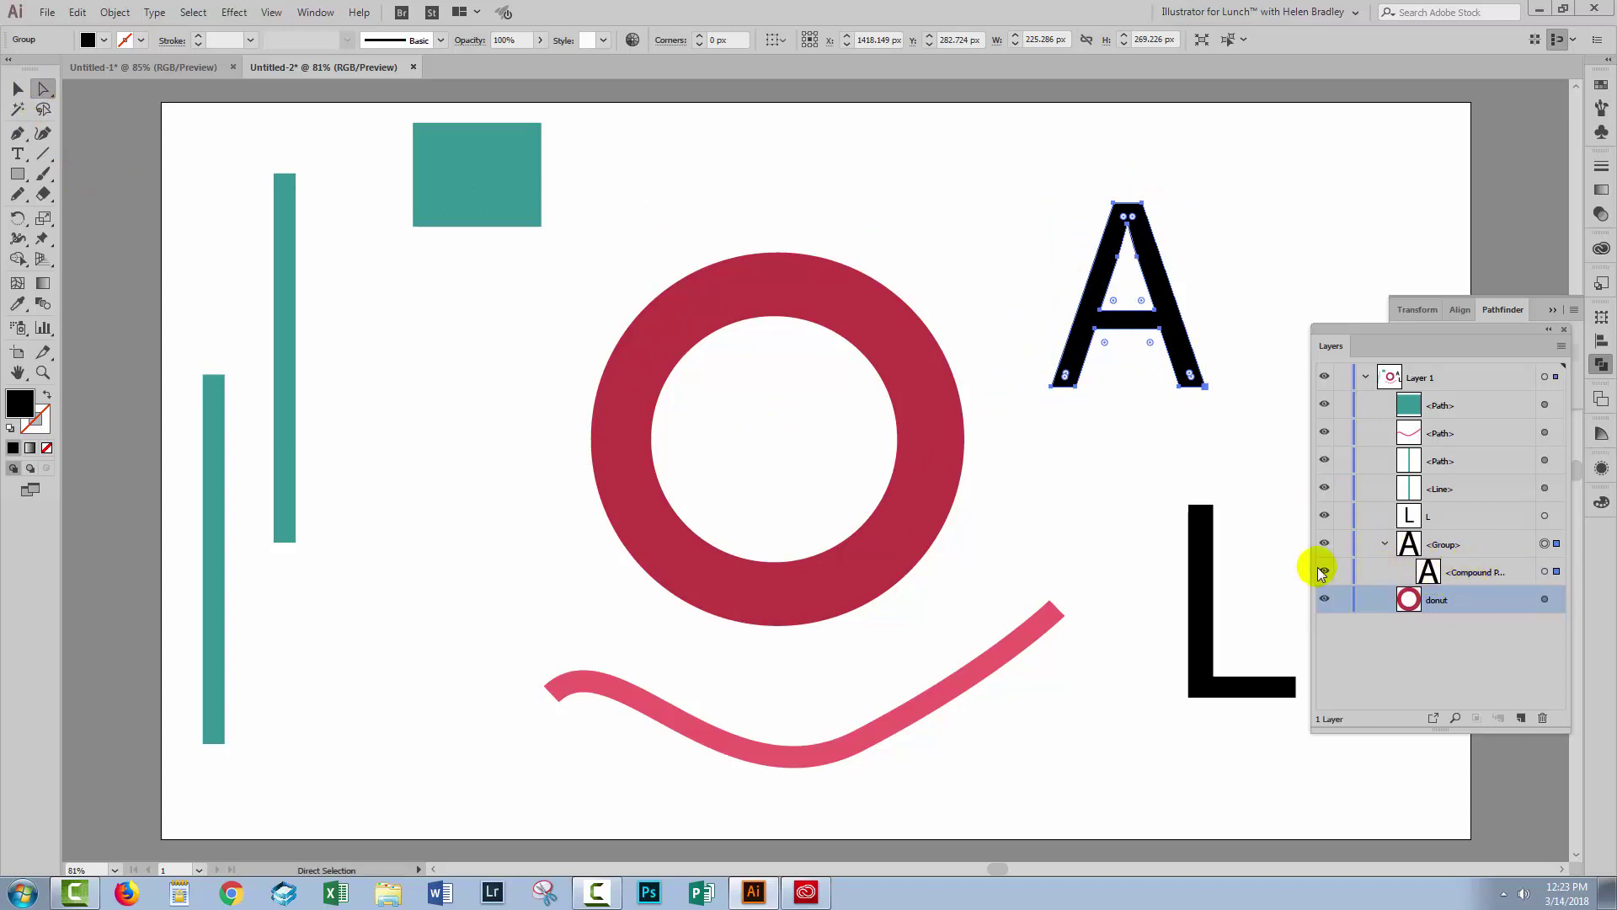
{"action": "left_click_drag", "start_coordinate": [1311, 574], "coordinate": [1259, 568]}
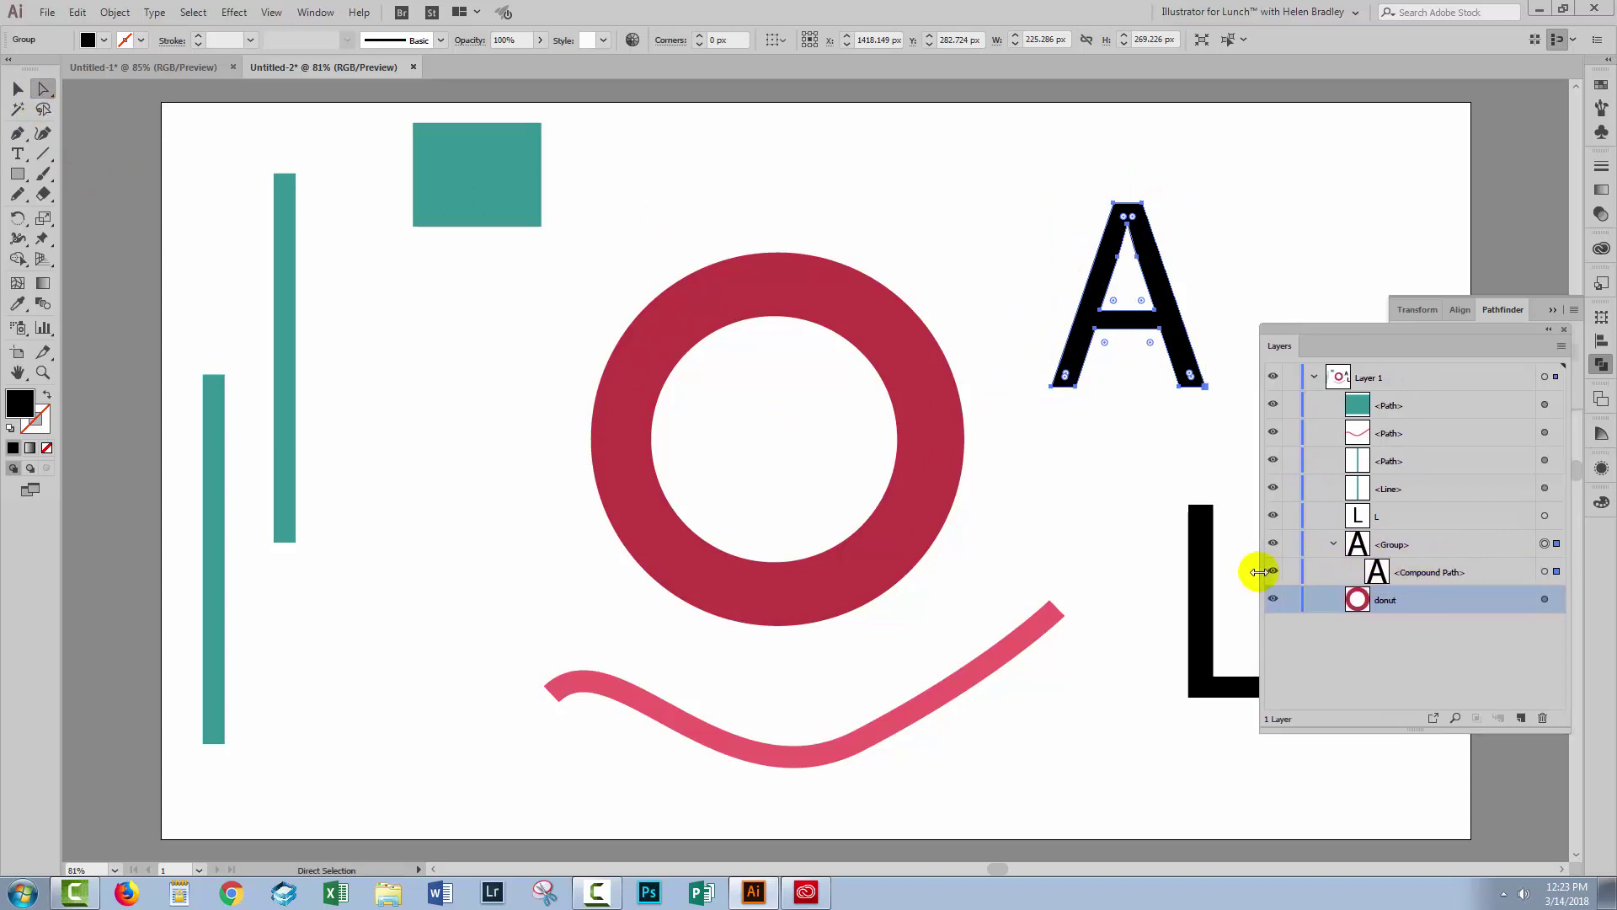
{"action": "left_click", "coordinate": [1422, 546]}
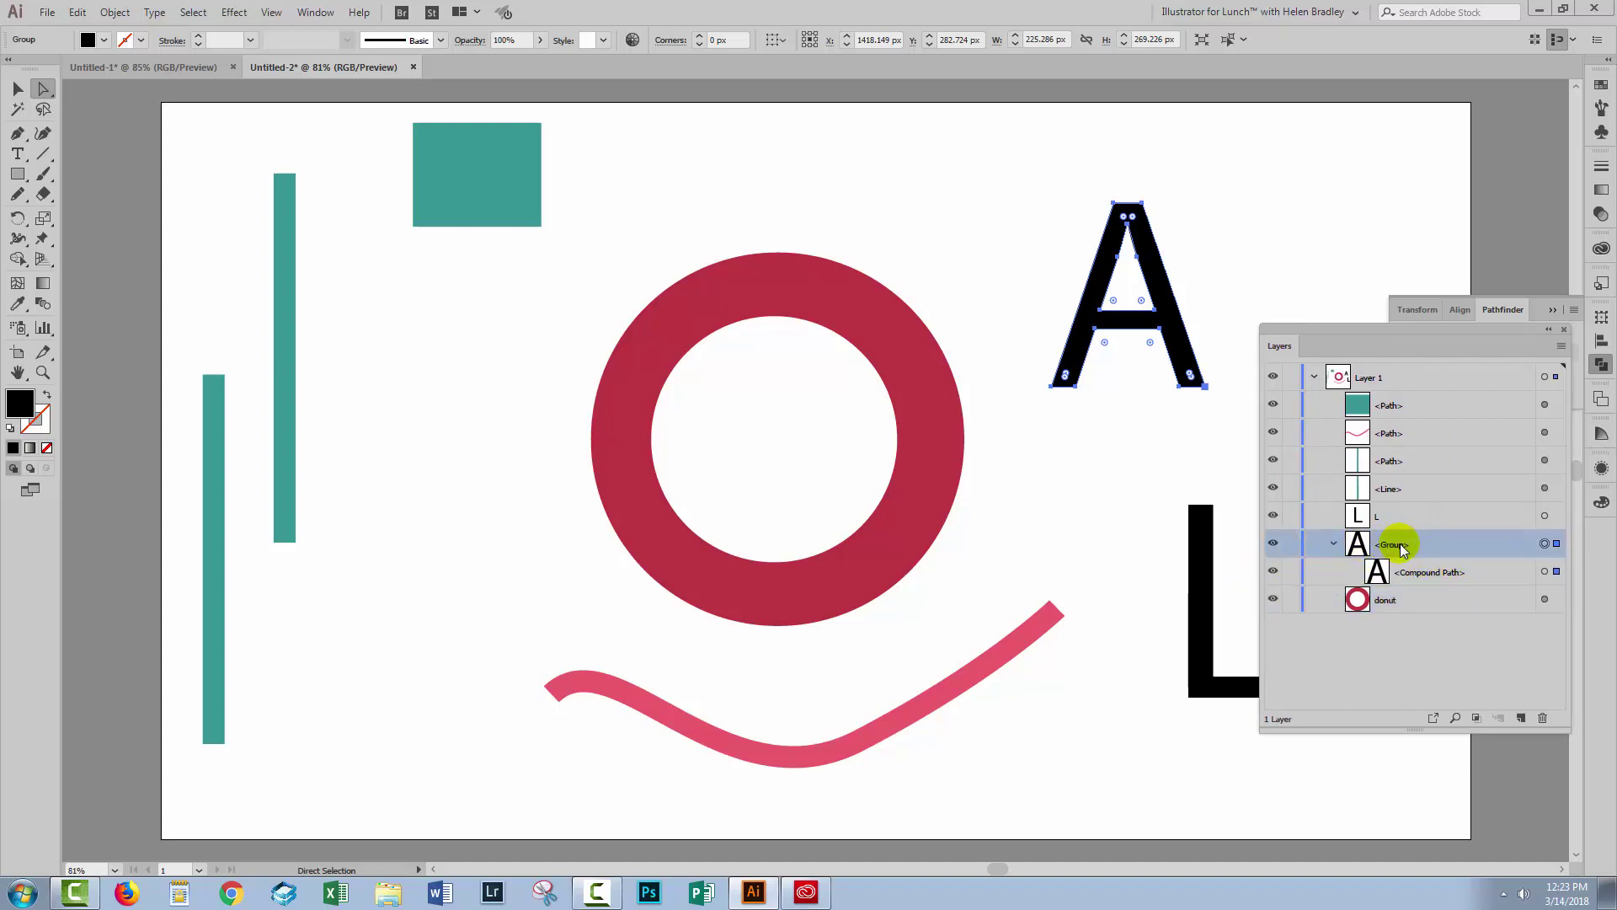
{"action": "left_click", "coordinate": [115, 12]}
{"action": "left_click", "coordinate": [139, 93]}
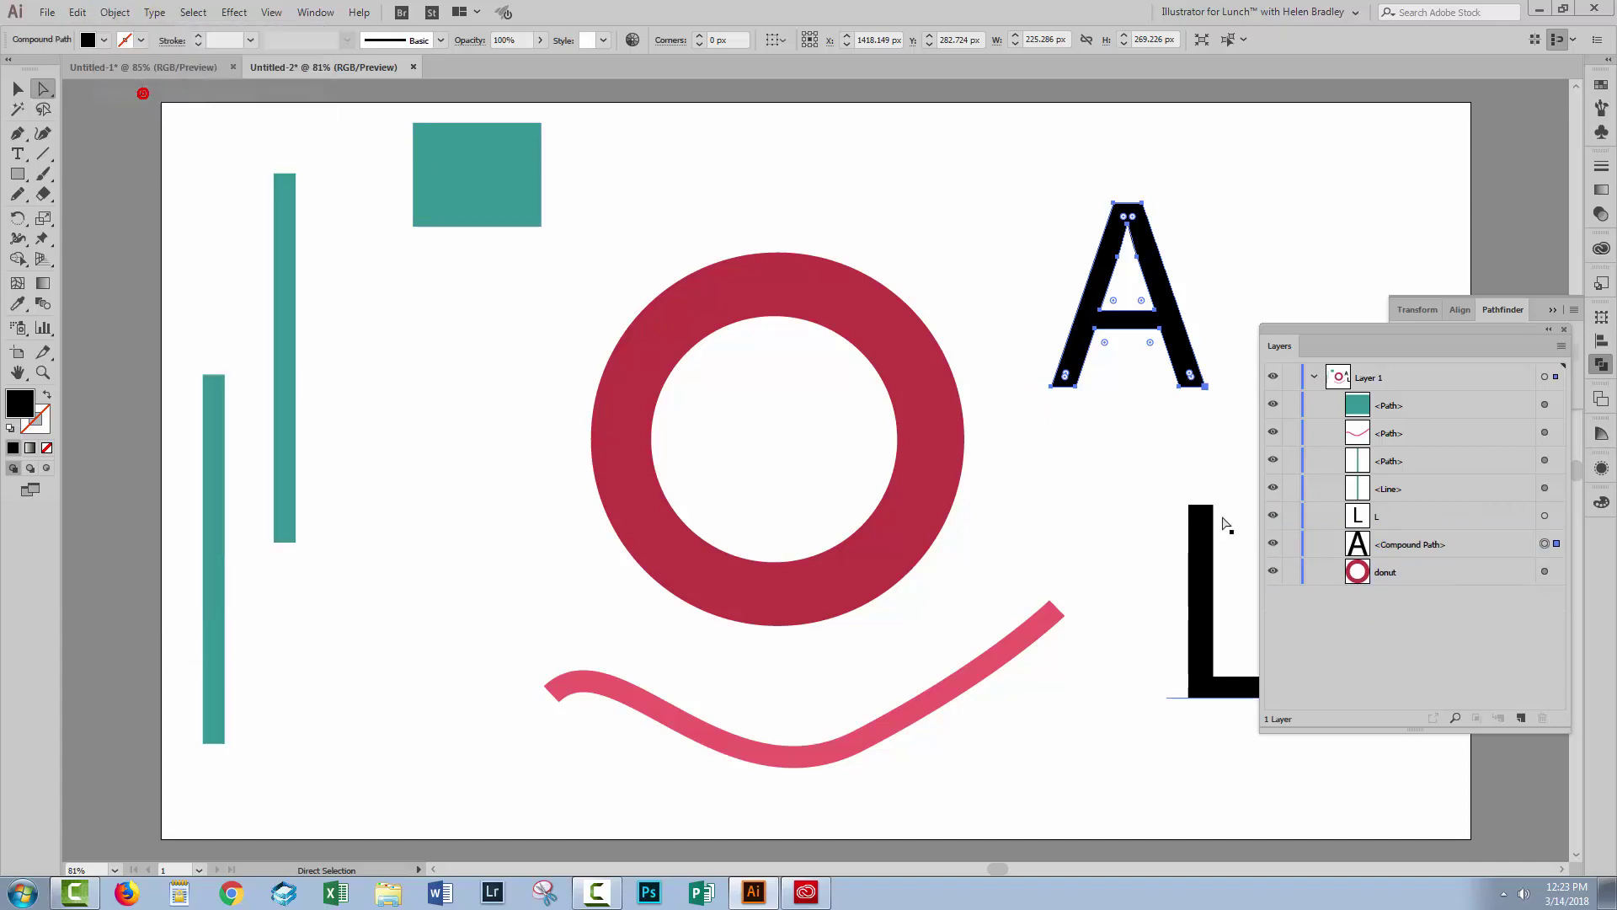
Move the A compound path up over the donut ring.
{"action": "left_click", "coordinate": [1393, 548]}
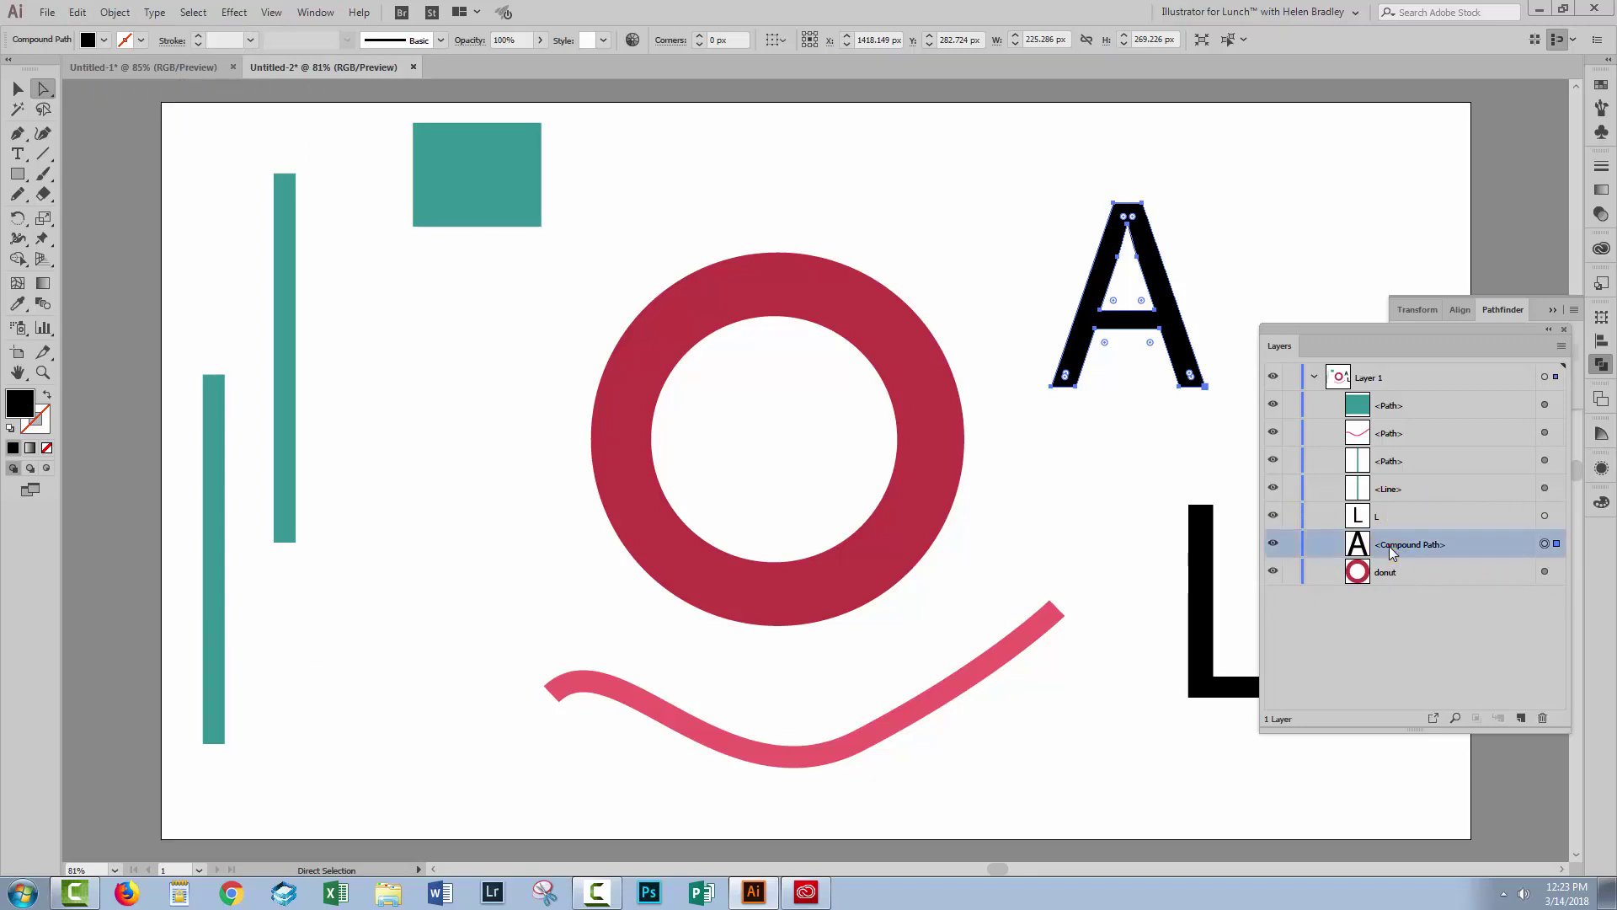
{"action": "left_click", "coordinate": [16, 86]}
{"action": "left_click_drag", "start_coordinate": [1078, 322], "coordinate": [1070, 280]}
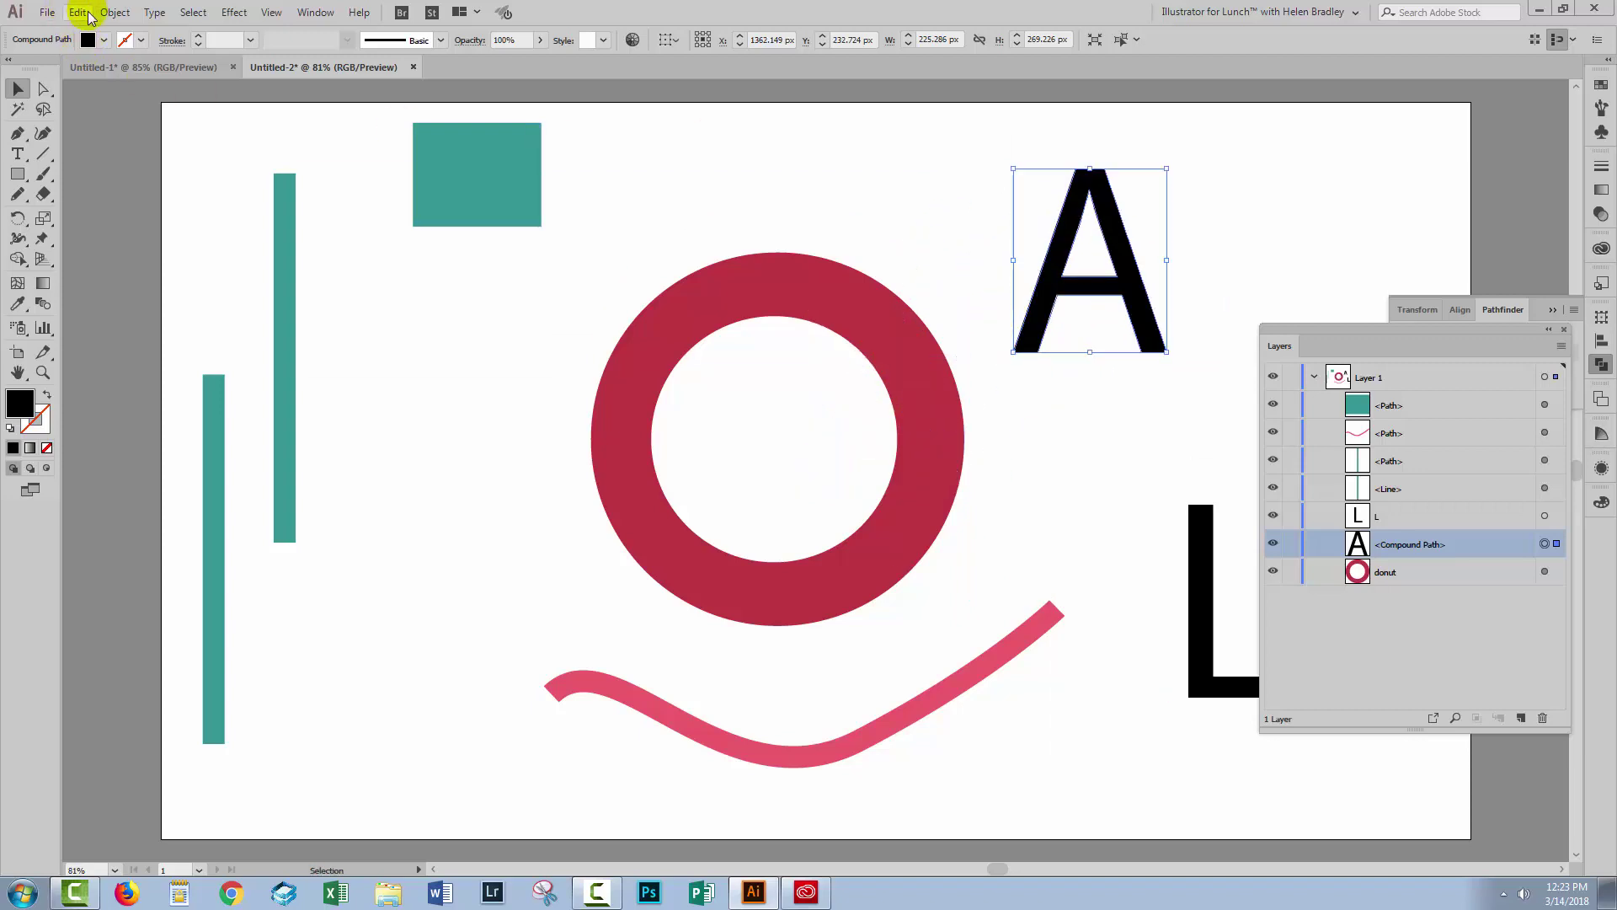
Release the A's compound path via Object > Compound Path > Release, then rejoin it with Ctrl+8.
{"action": "left_click", "coordinate": [80, 11]}
{"action": "mouse_move", "coordinate": [115, 12]}
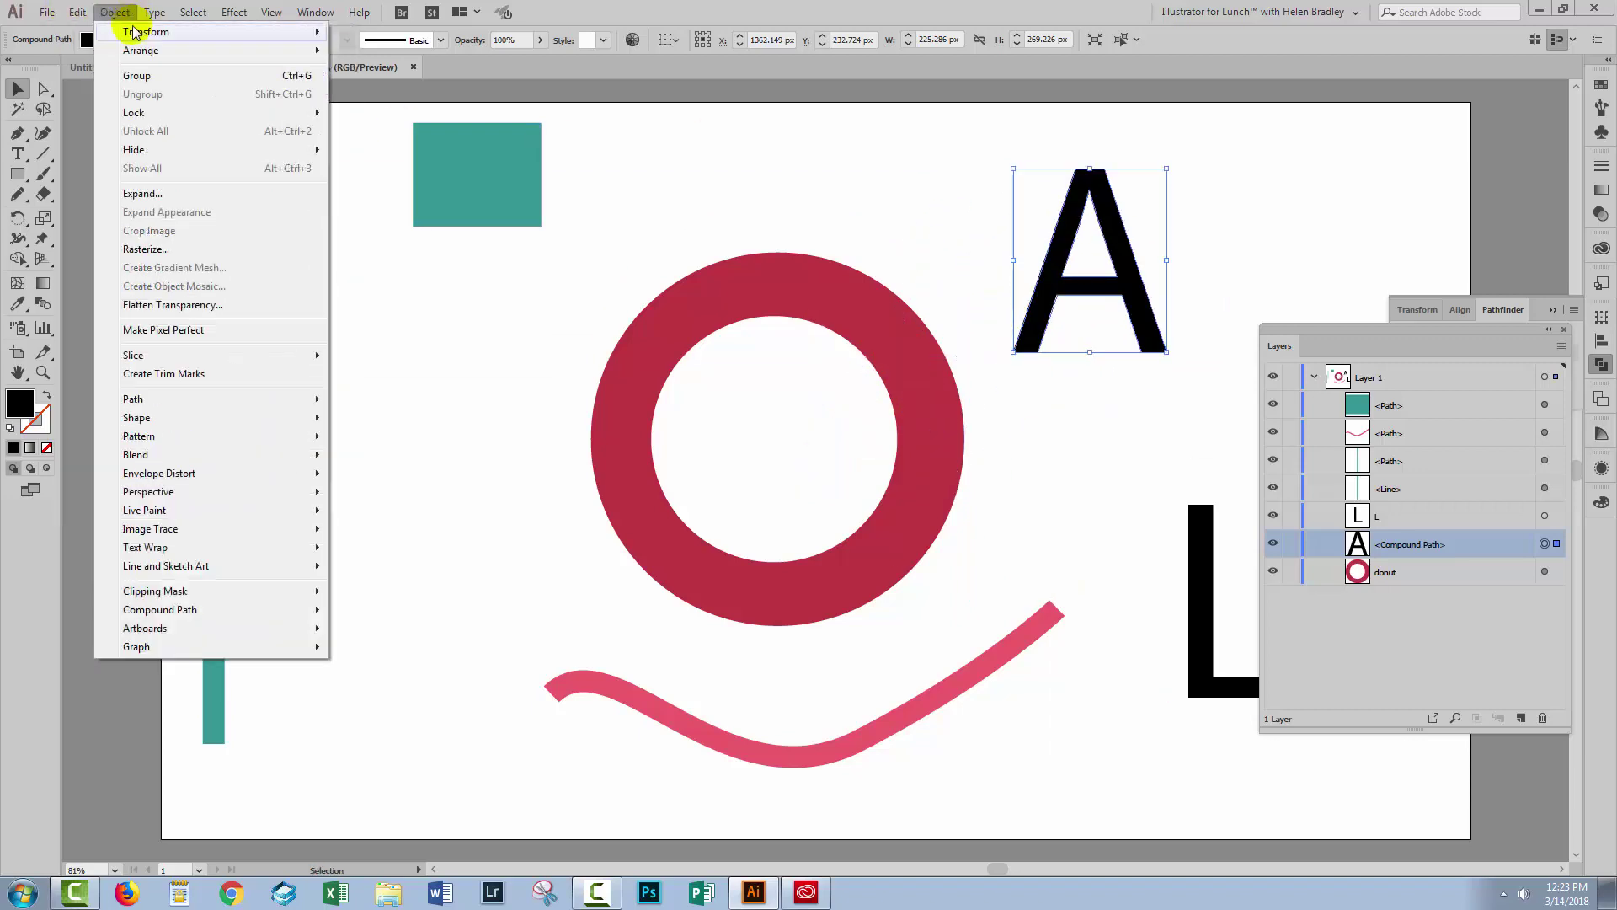
{"action": "mouse_move", "coordinate": [213, 610]}
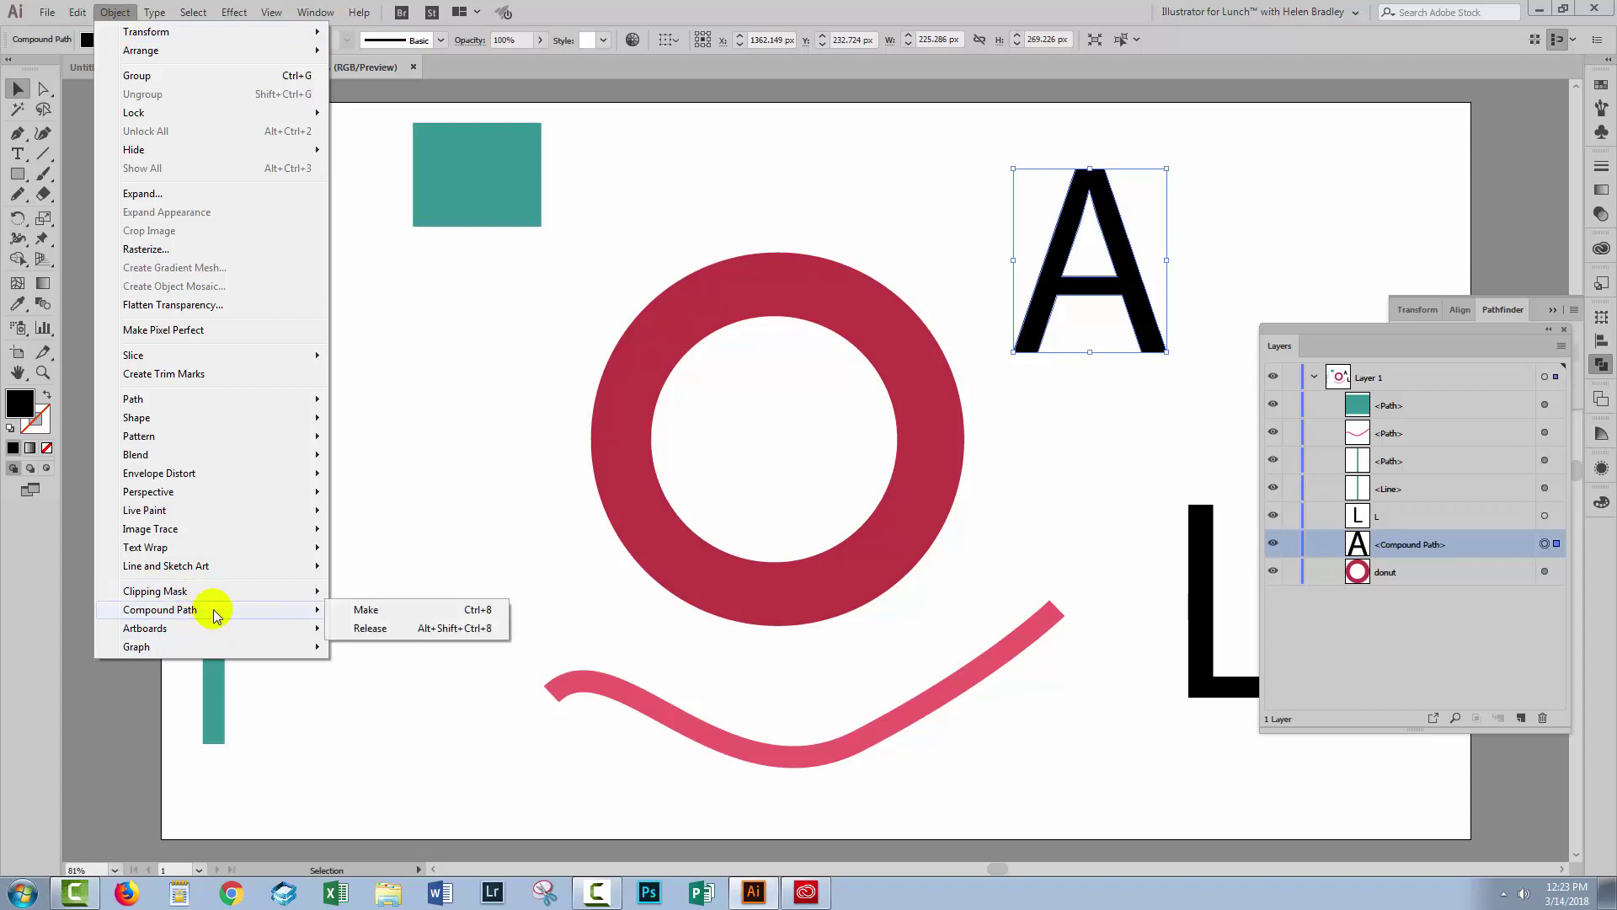
{"action": "left_click", "coordinate": [368, 629]}
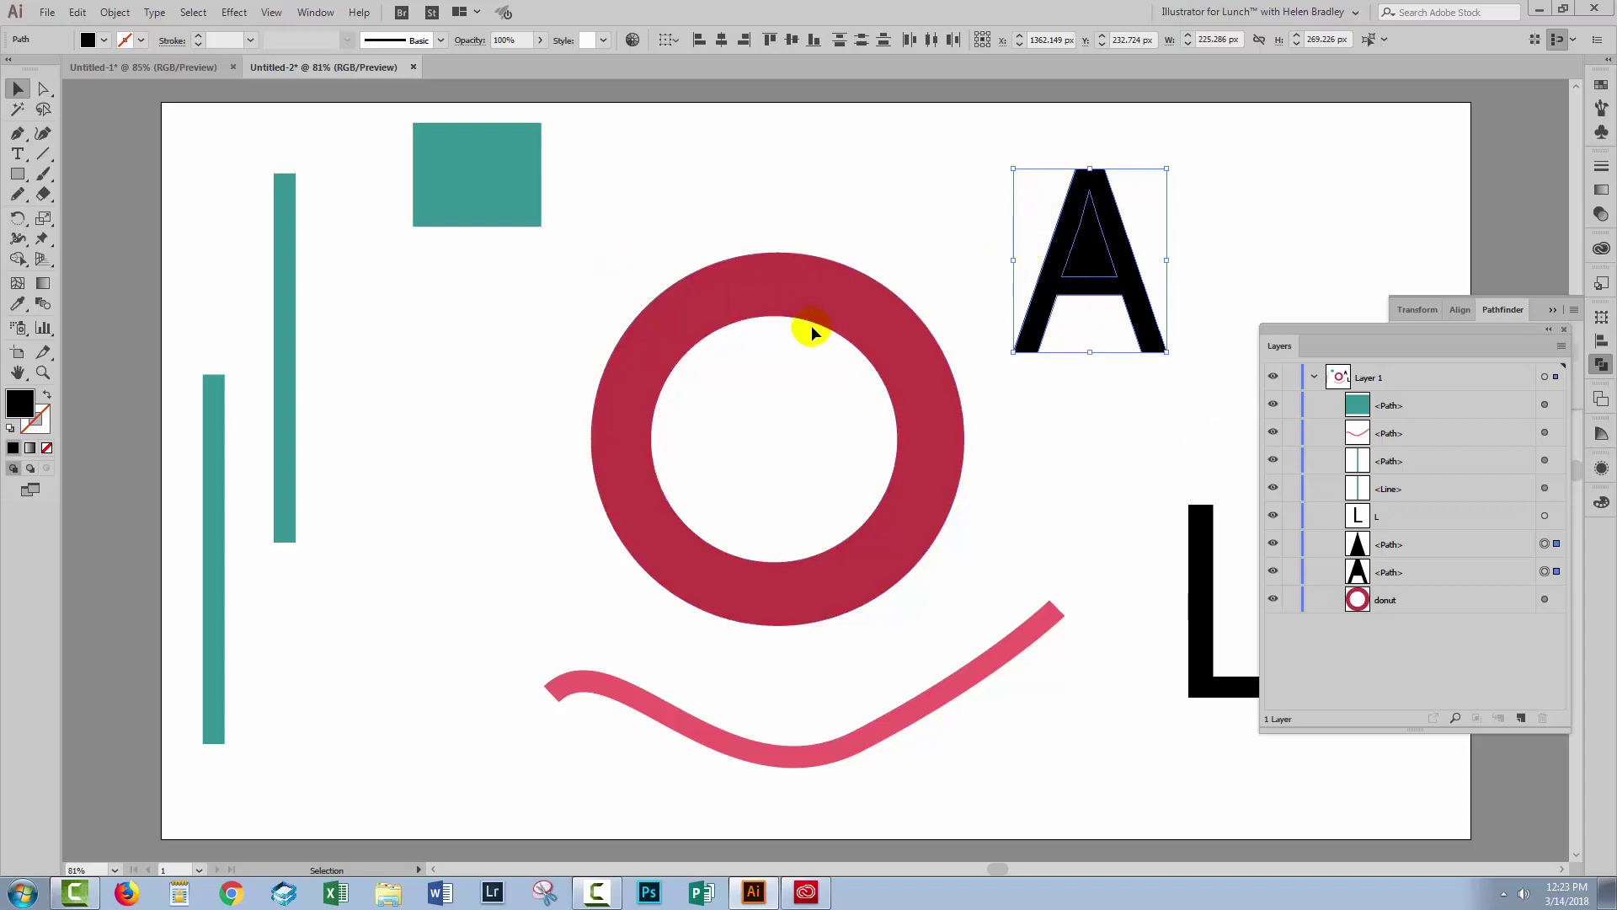
{"action": "key", "text": "ctrl+8"}
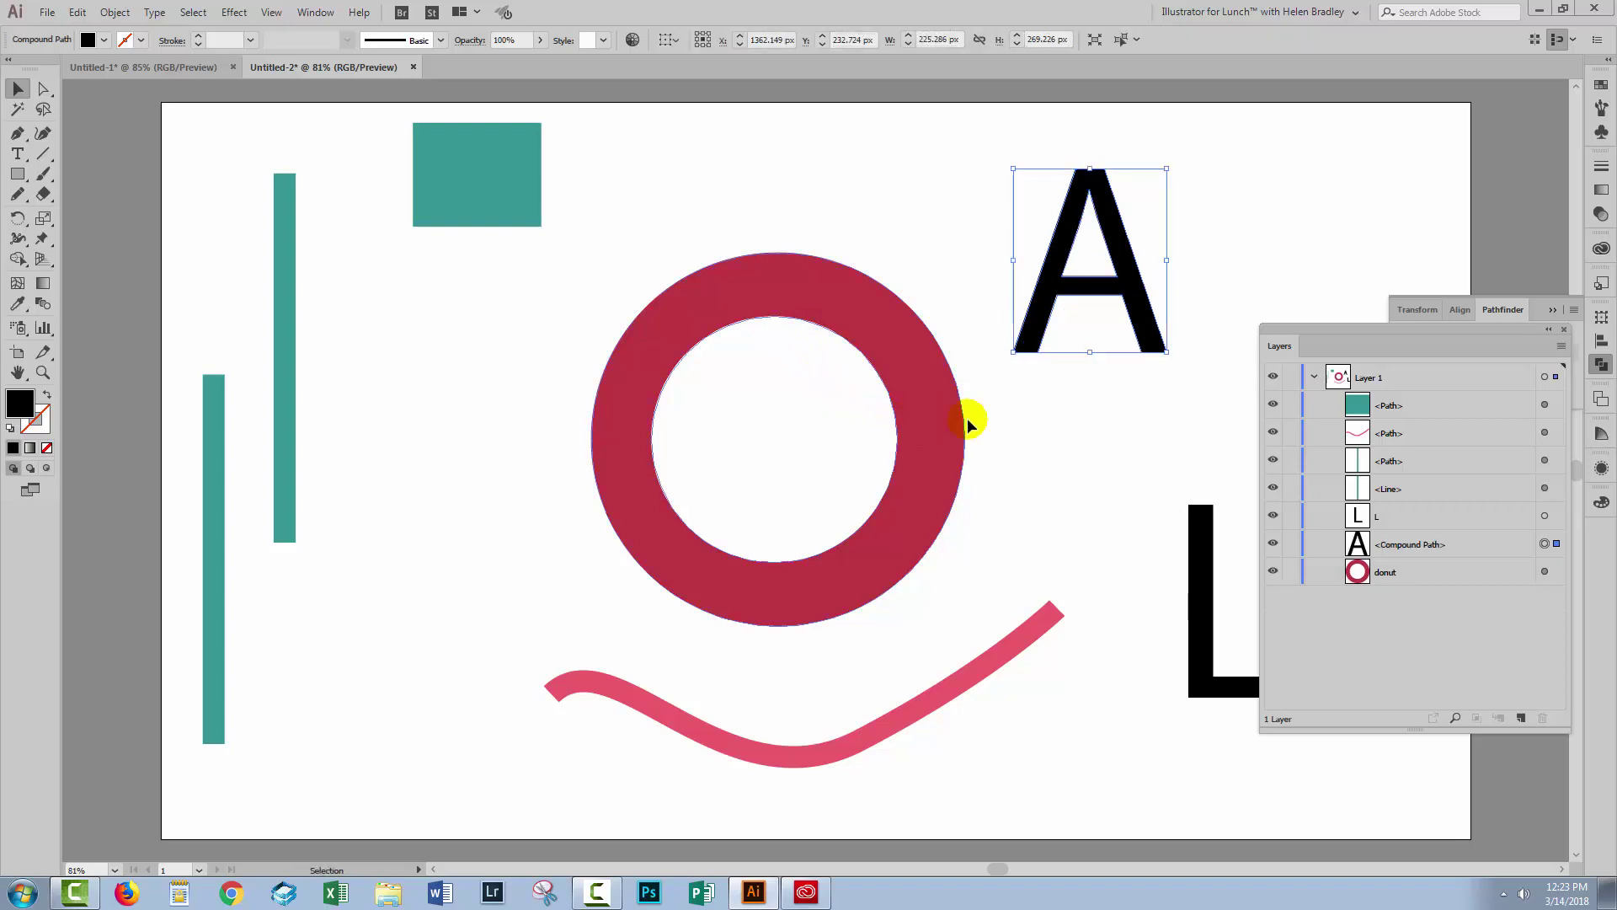
Nudge the L text into place and convert it to outlines.
{"action": "left_click", "coordinate": [1405, 546]}
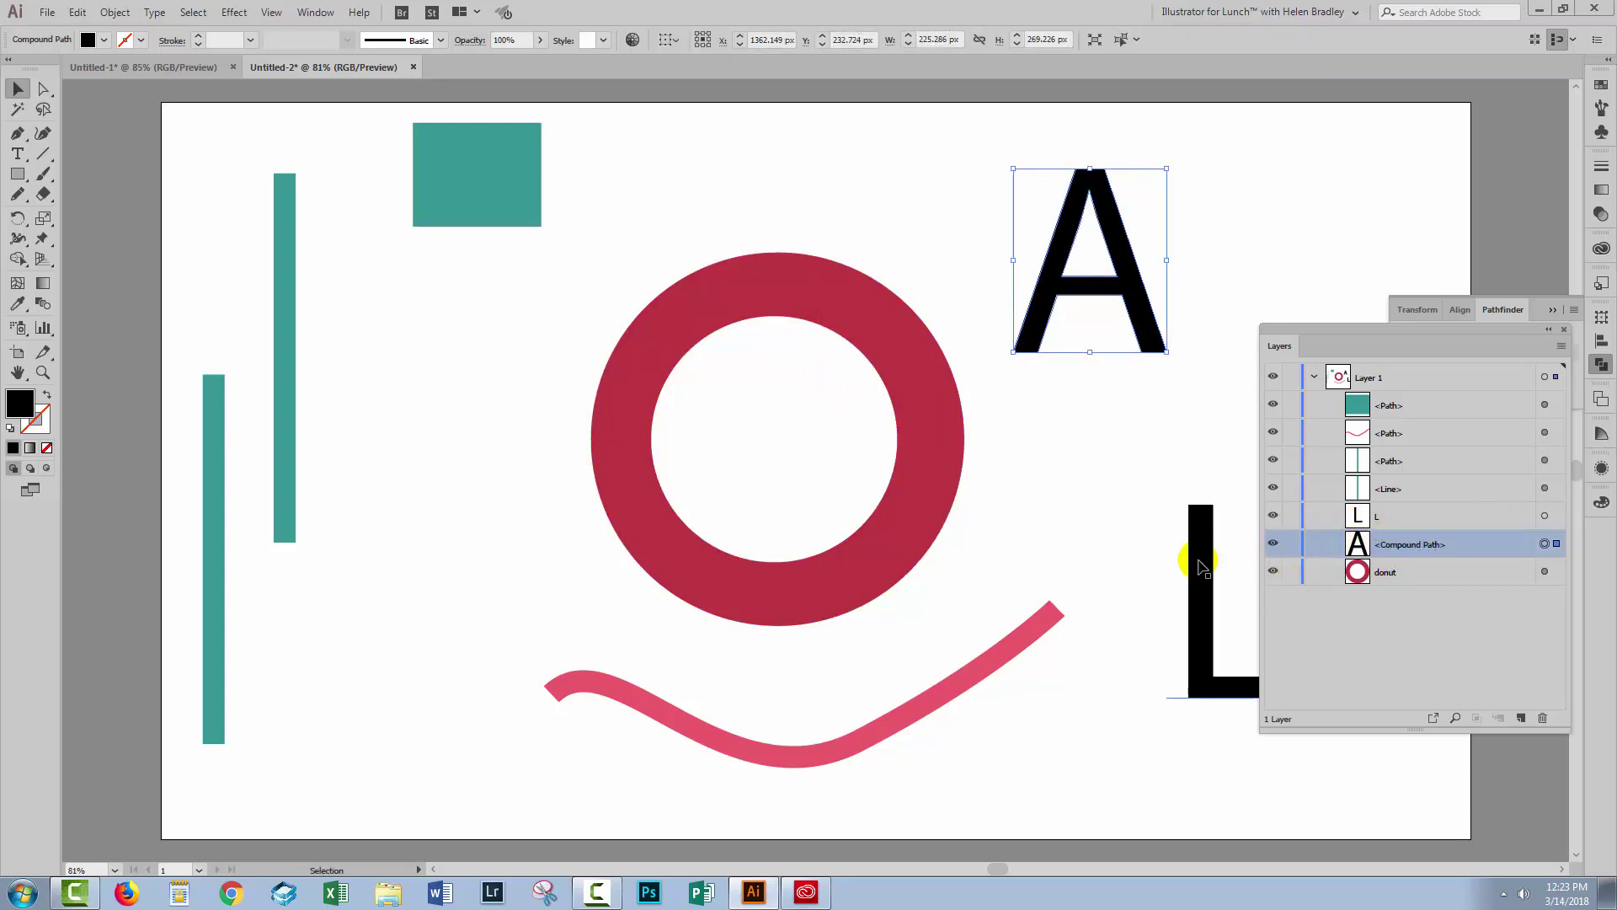
{"action": "left_click_drag", "start_coordinate": [1196, 558], "coordinate": [1126, 510]}
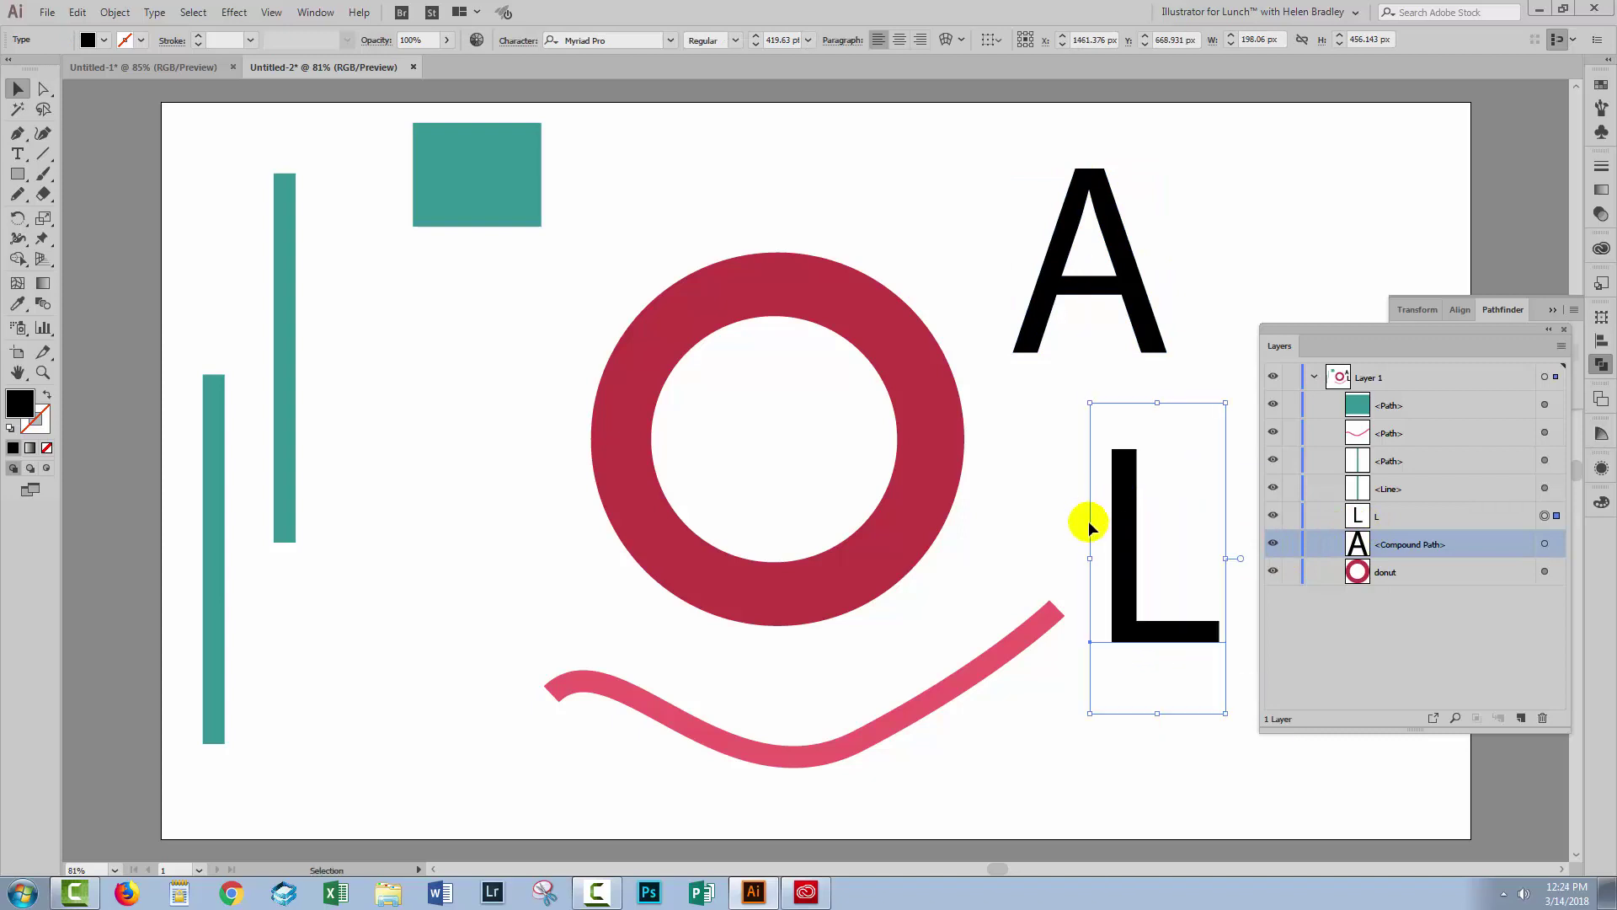
{"action": "left_click", "coordinate": [152, 13]}
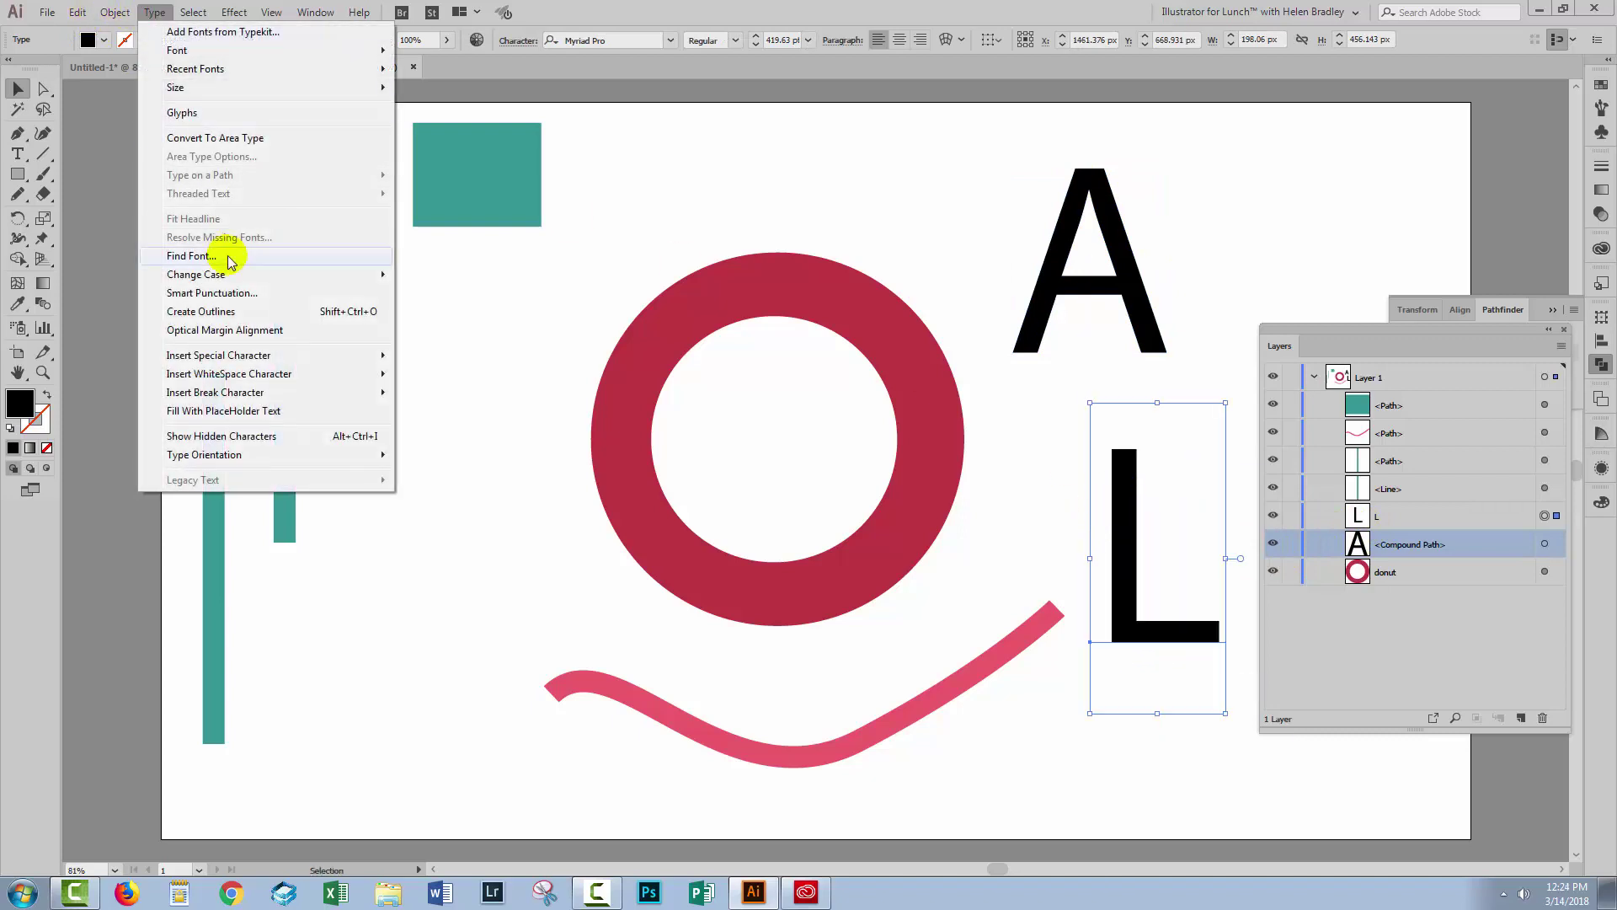
{"action": "left_click", "coordinate": [227, 312]}
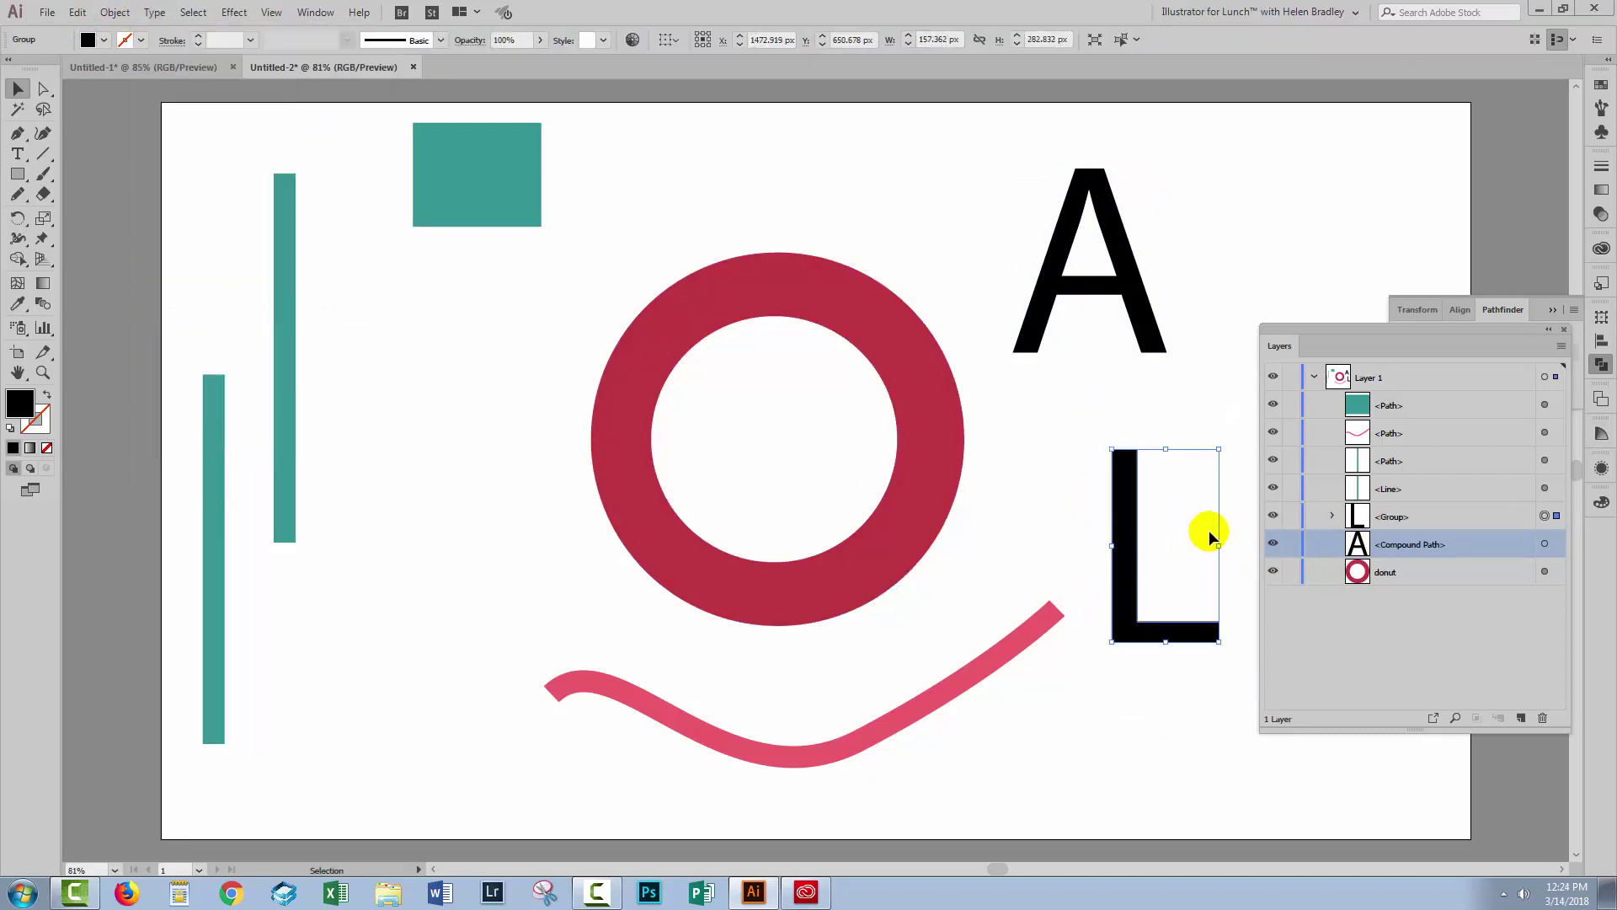
Ungroup the outlined L, leaving its compound path.
{"action": "left_click", "coordinate": [1332, 515]}
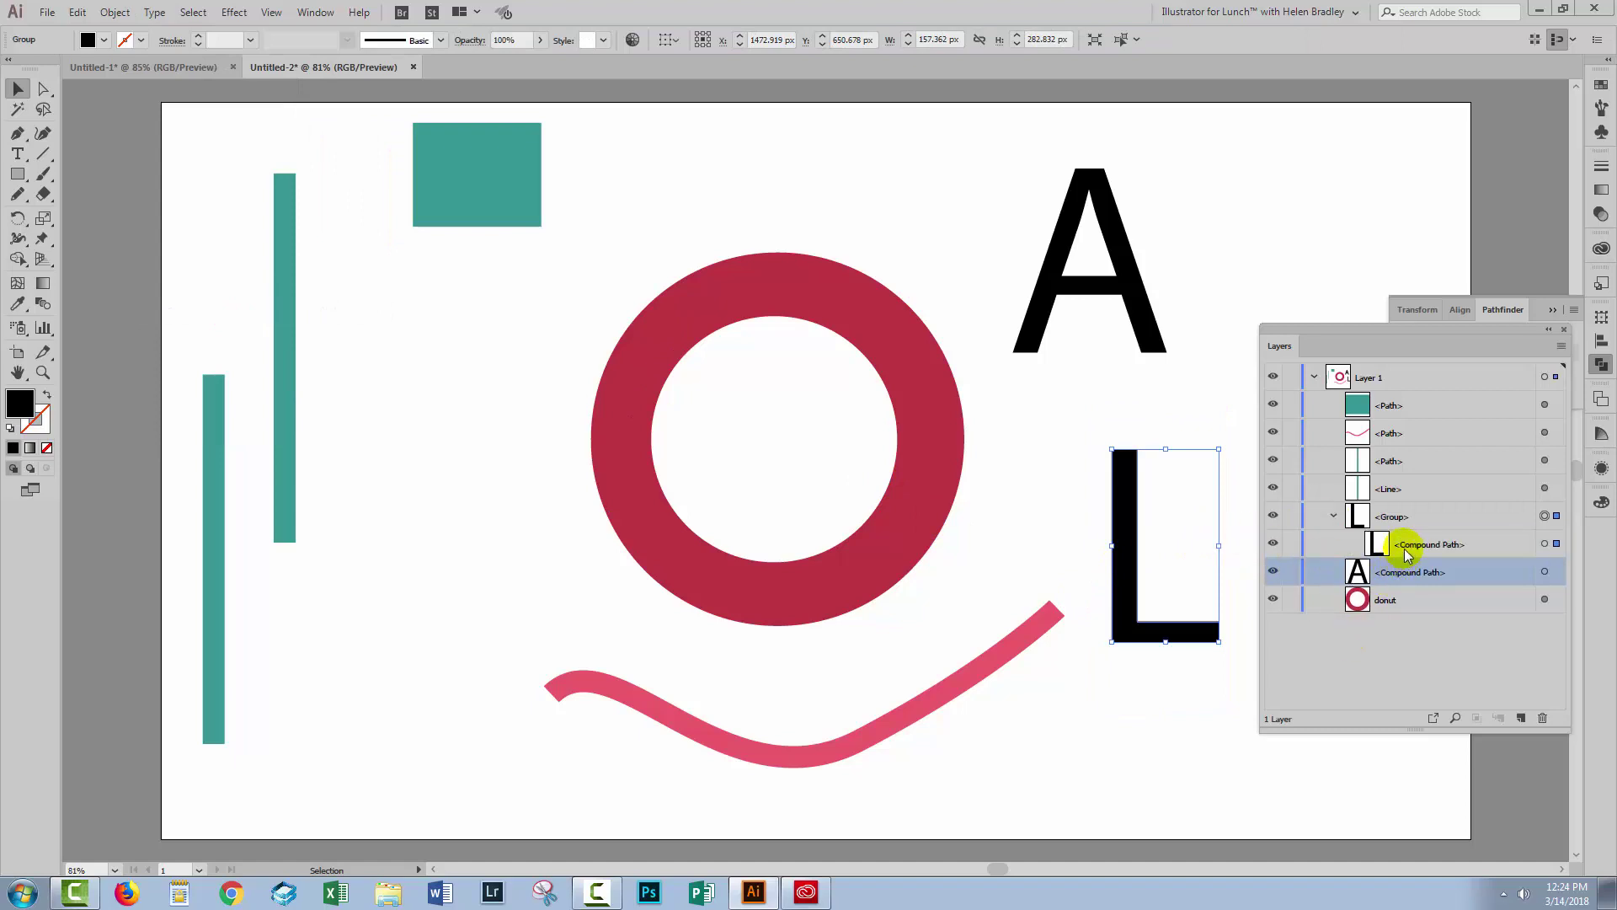
{"action": "left_click", "coordinate": [1406, 548]}
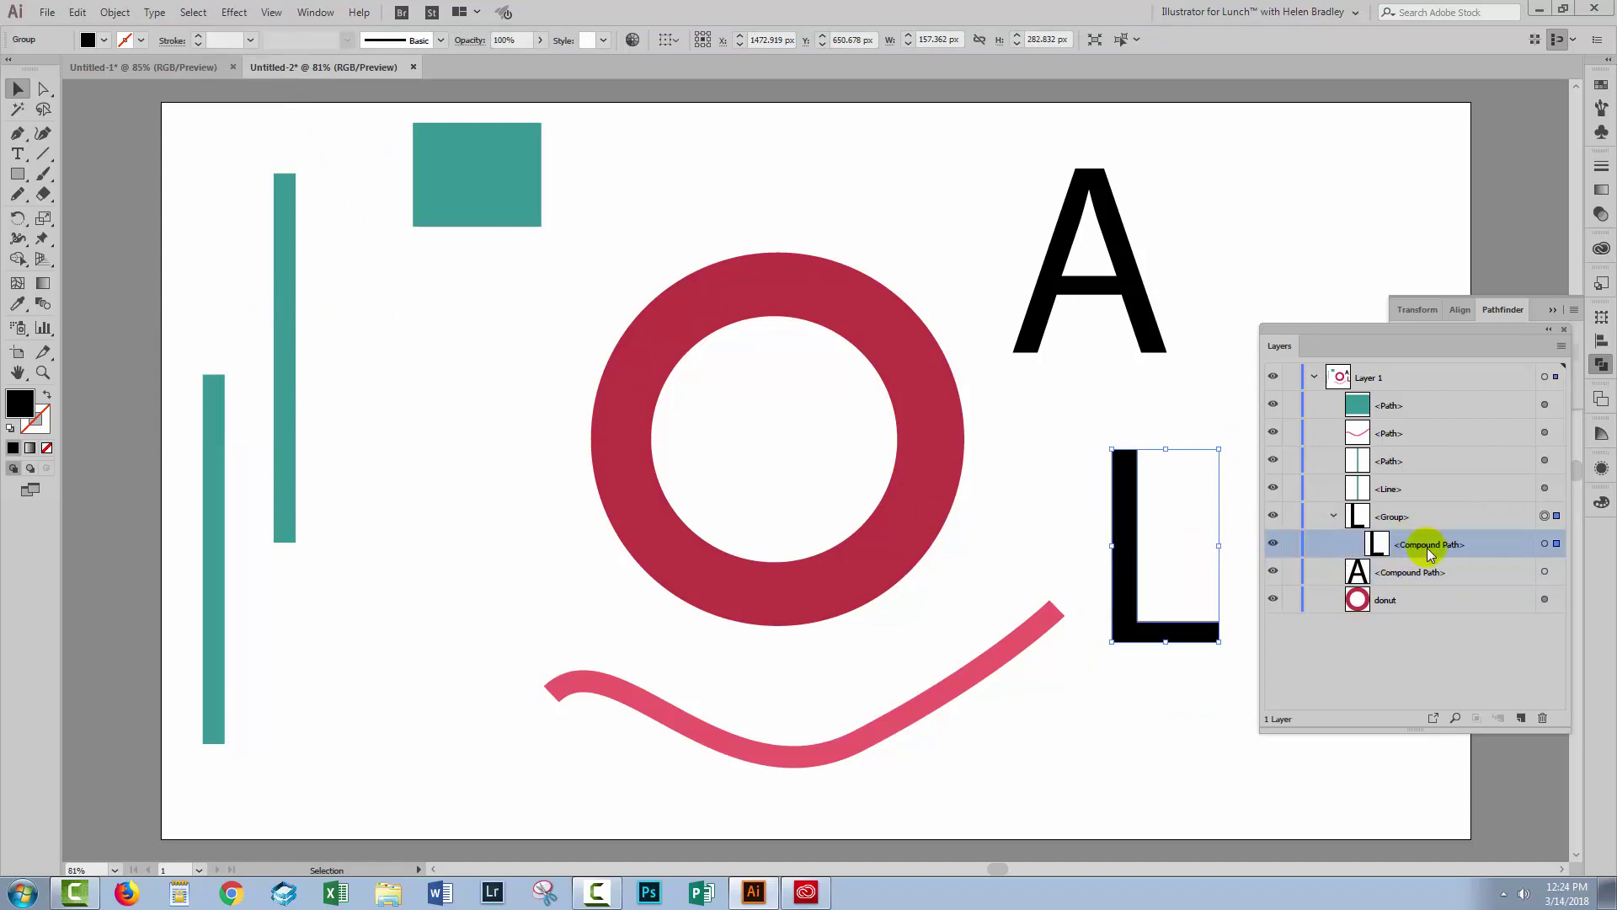
{"action": "left_click", "coordinate": [113, 12]}
{"action": "left_click", "coordinate": [143, 95]}
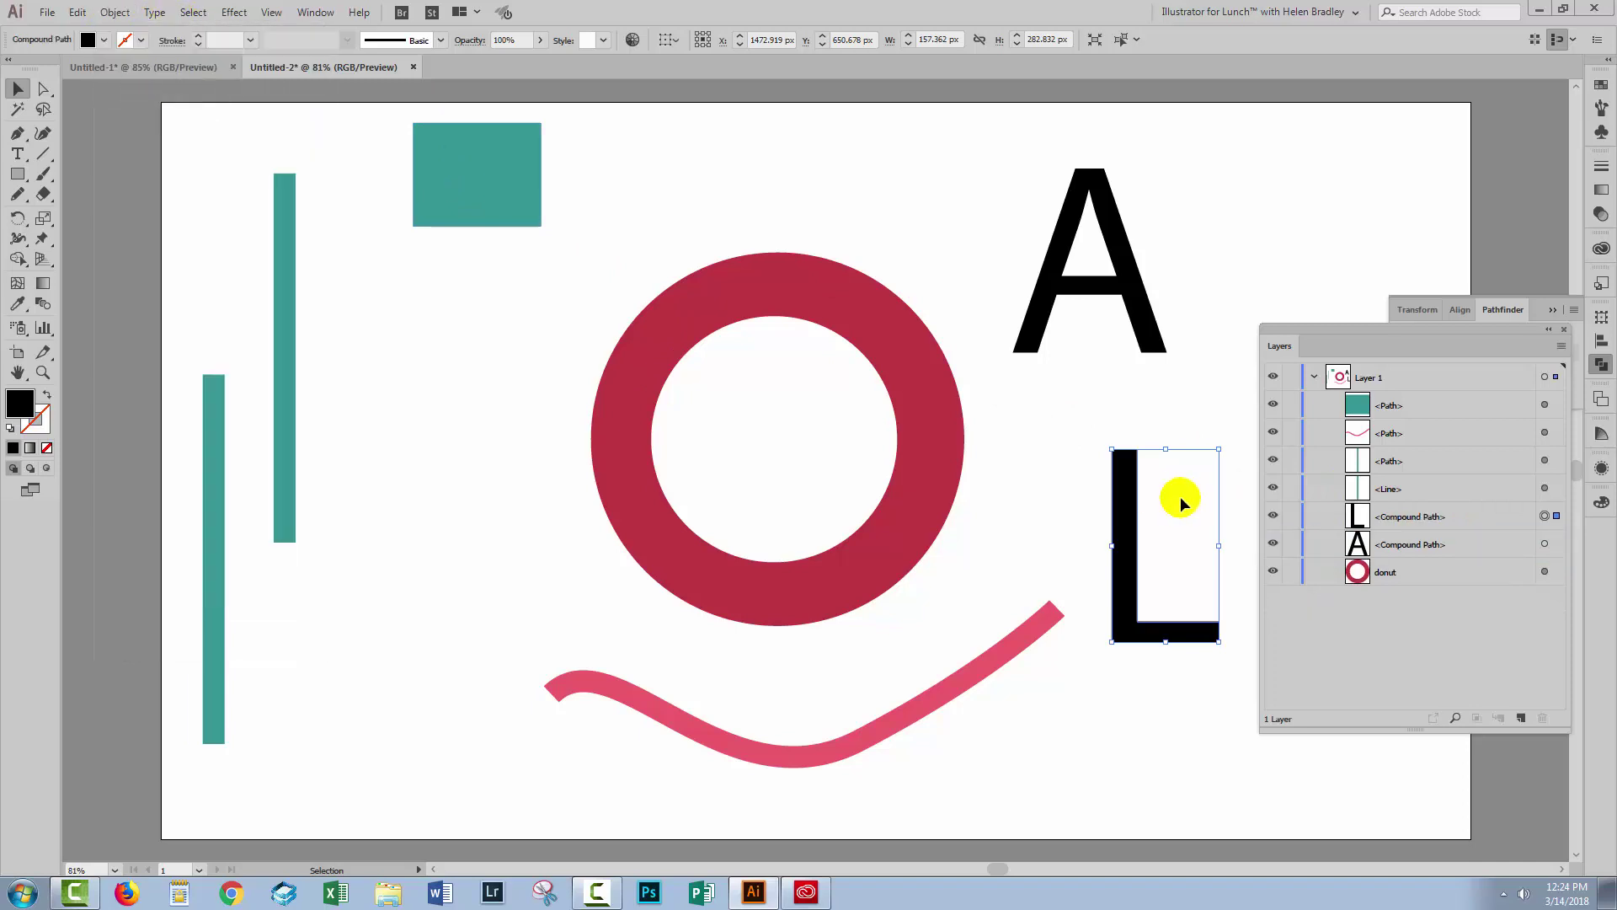
Release the L's compound path into a single plain path and reselect it.
{"action": "left_click", "coordinate": [1422, 523]}
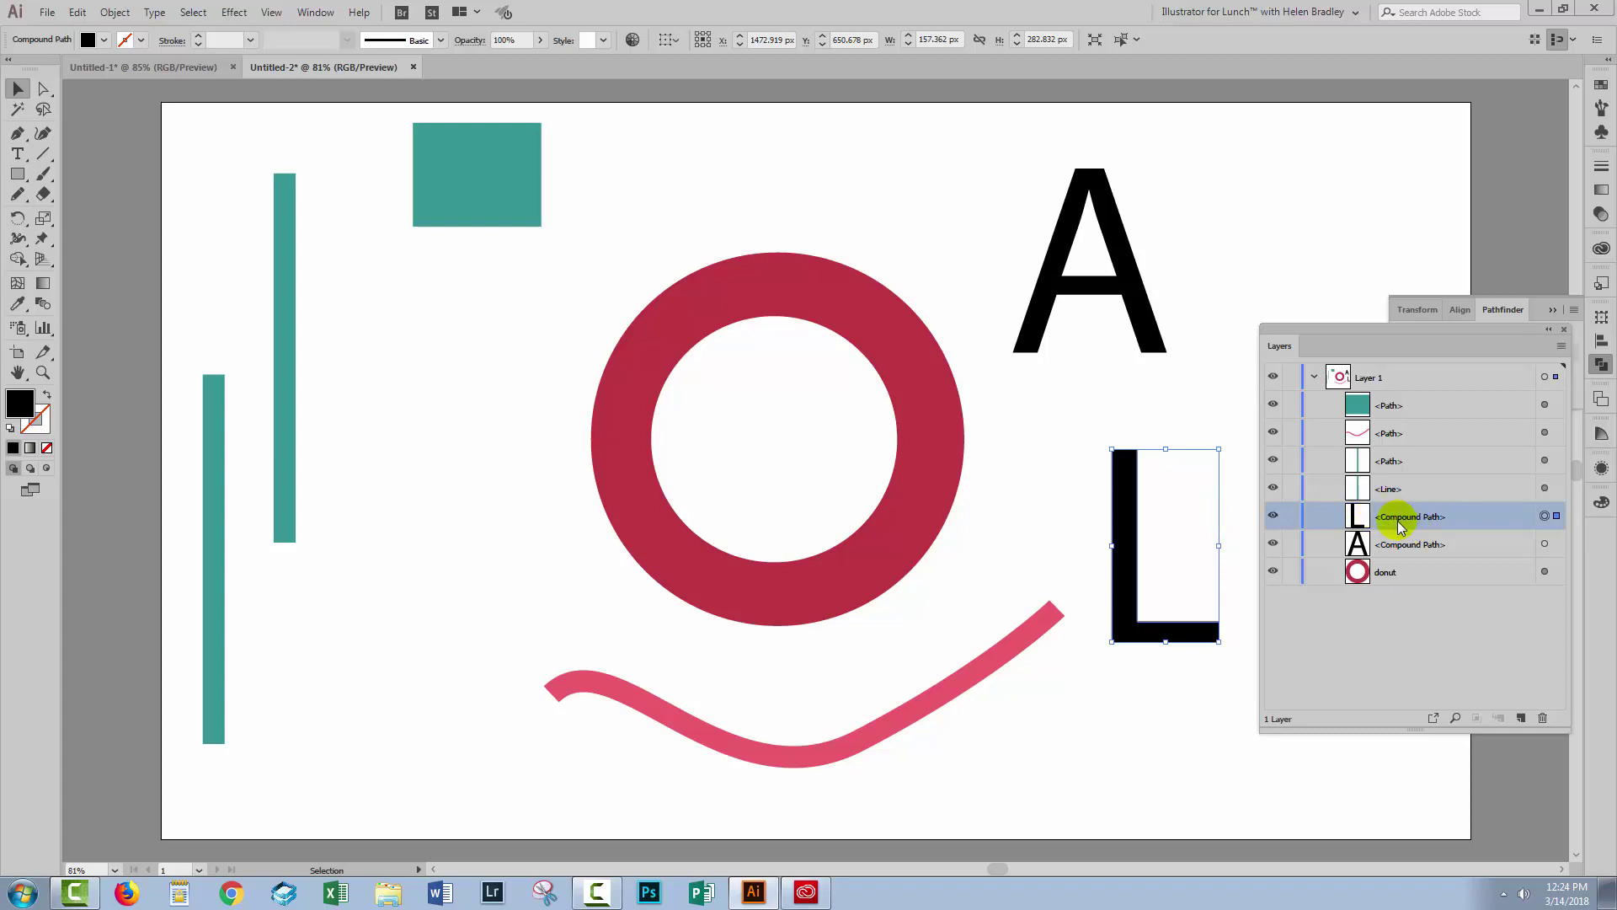
{"action": "left_click", "coordinate": [114, 13]}
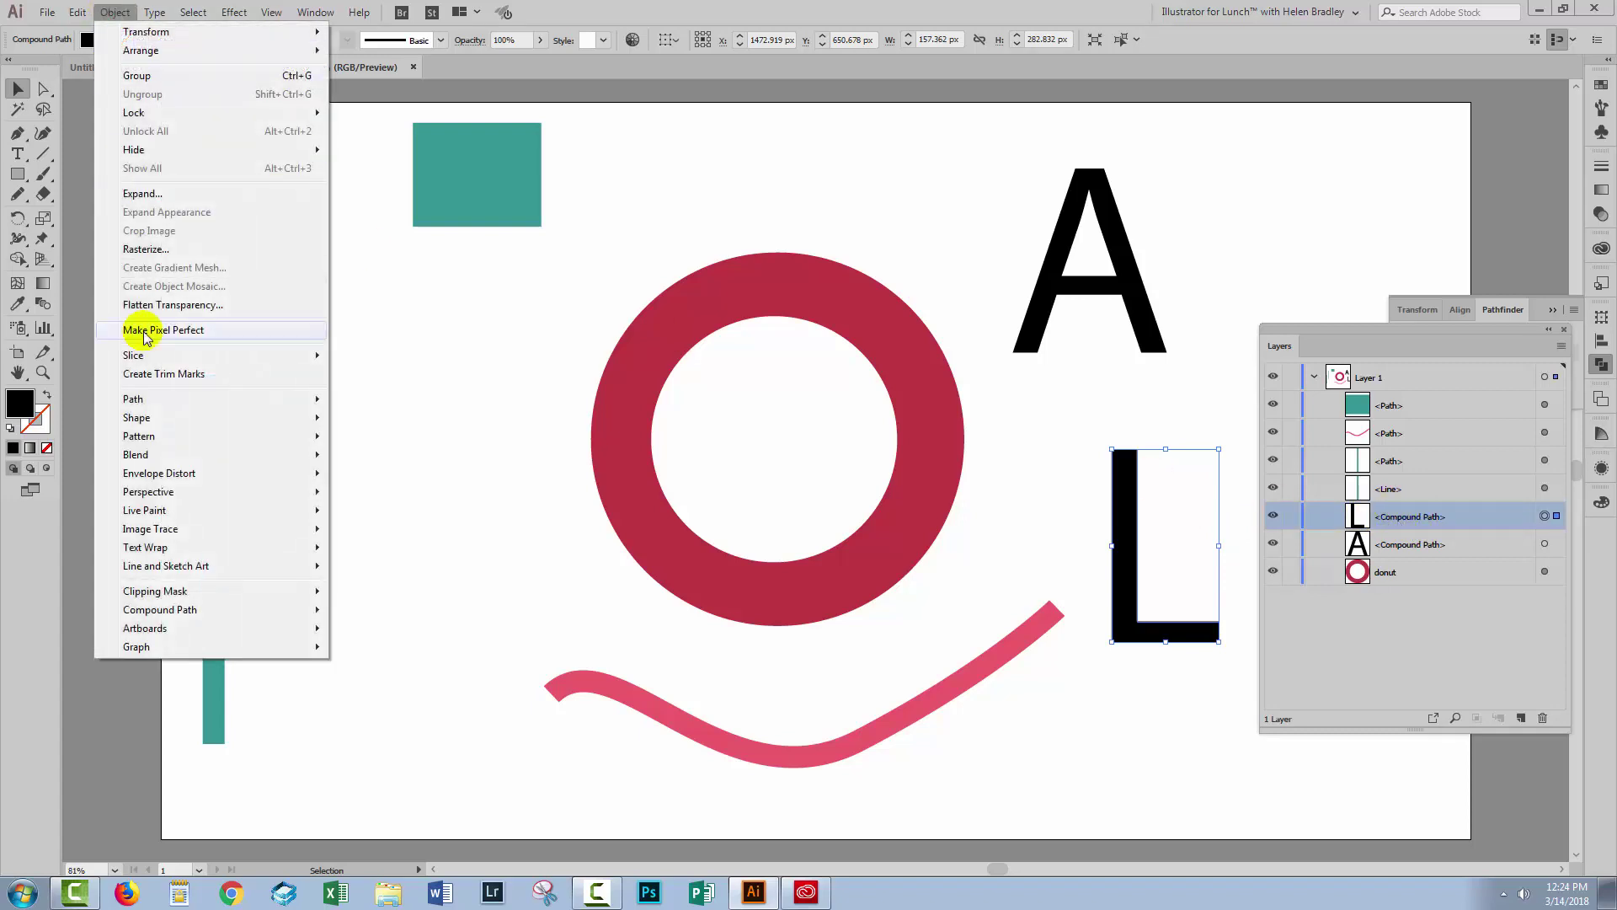
{"action": "mouse_move", "coordinate": [210, 606]}
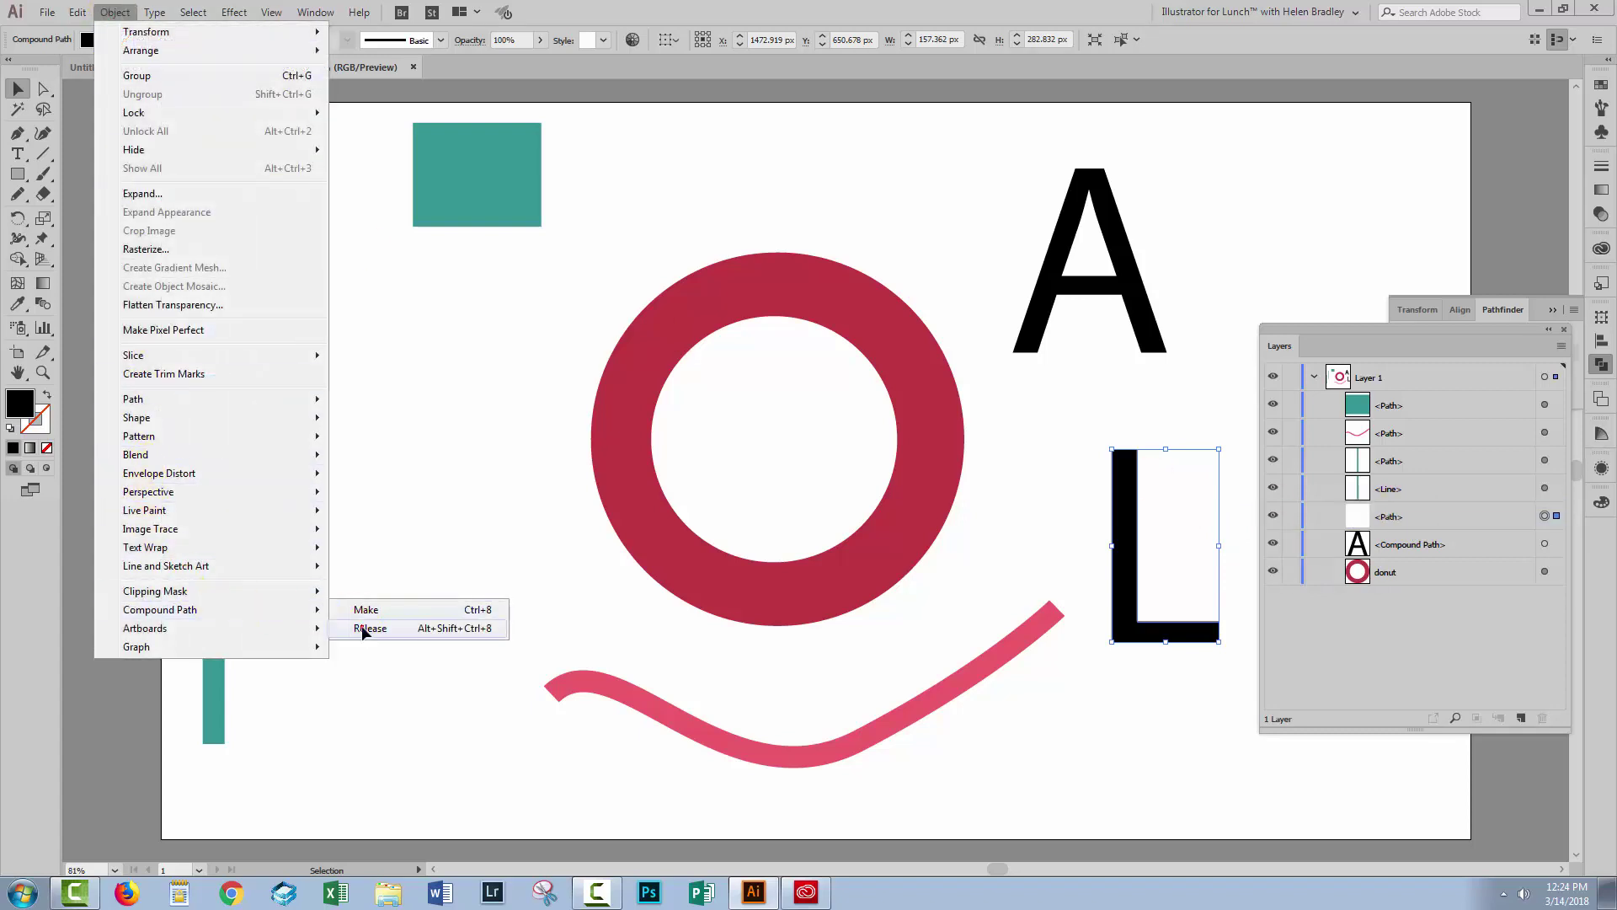
{"action": "left_click", "coordinate": [364, 627]}
{"action": "left_click", "coordinate": [1086, 489]}
{"action": "left_click", "coordinate": [1125, 497]}
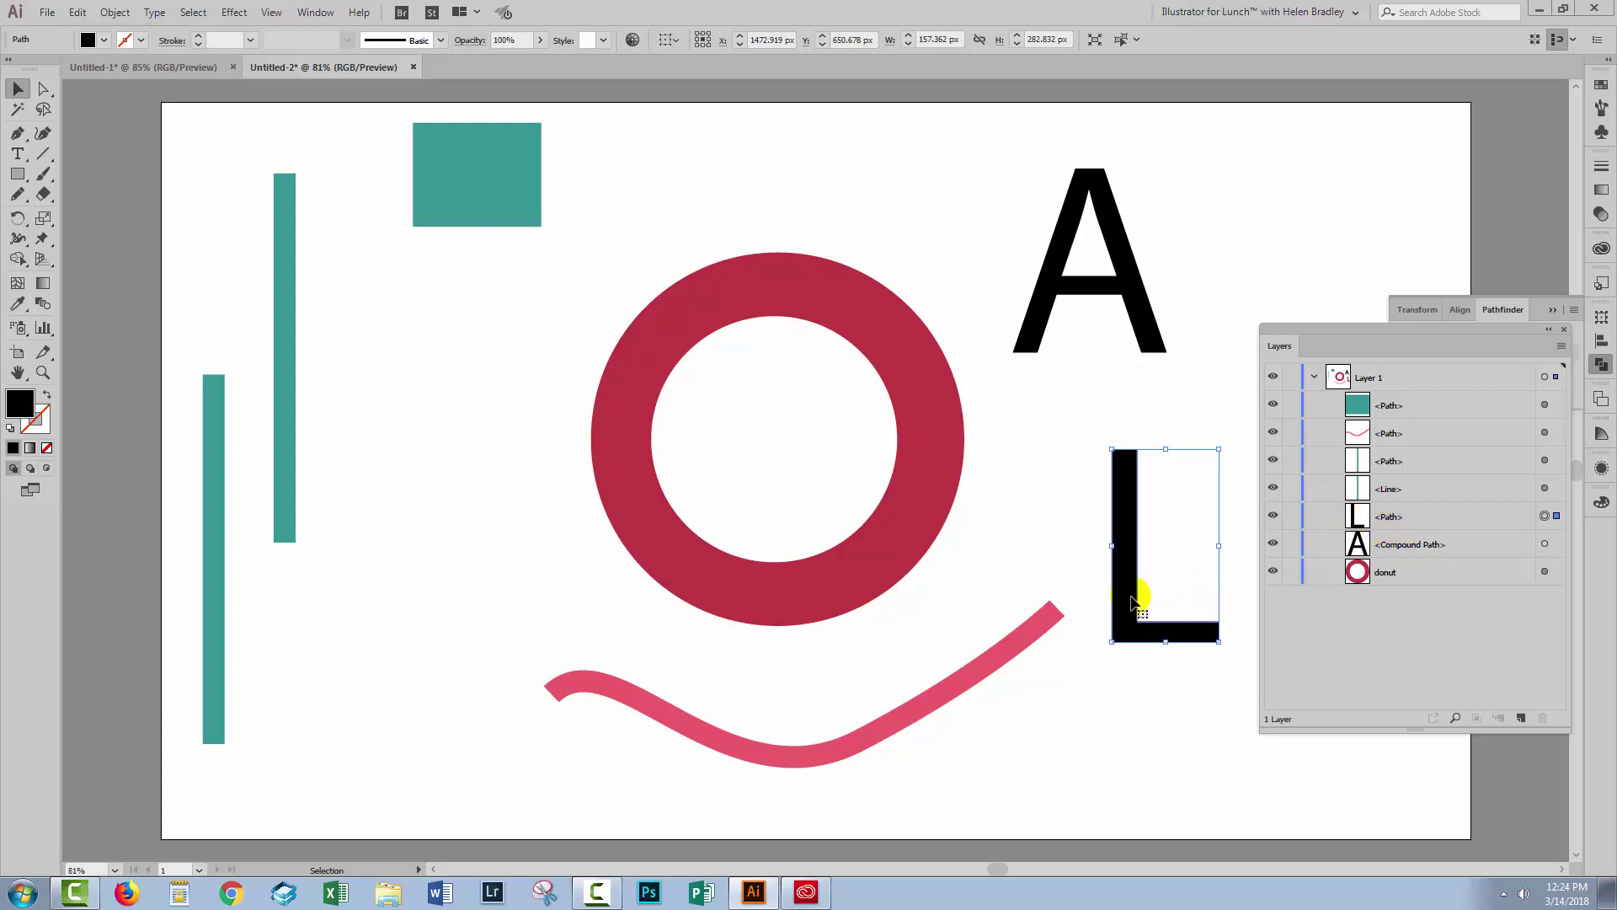
Move the L down and to the left, then check the pink wavy path's type.
{"action": "left_click_drag", "start_coordinate": [1133, 600], "coordinate": [1119, 629]}
{"action": "left_click", "coordinate": [1070, 528]}
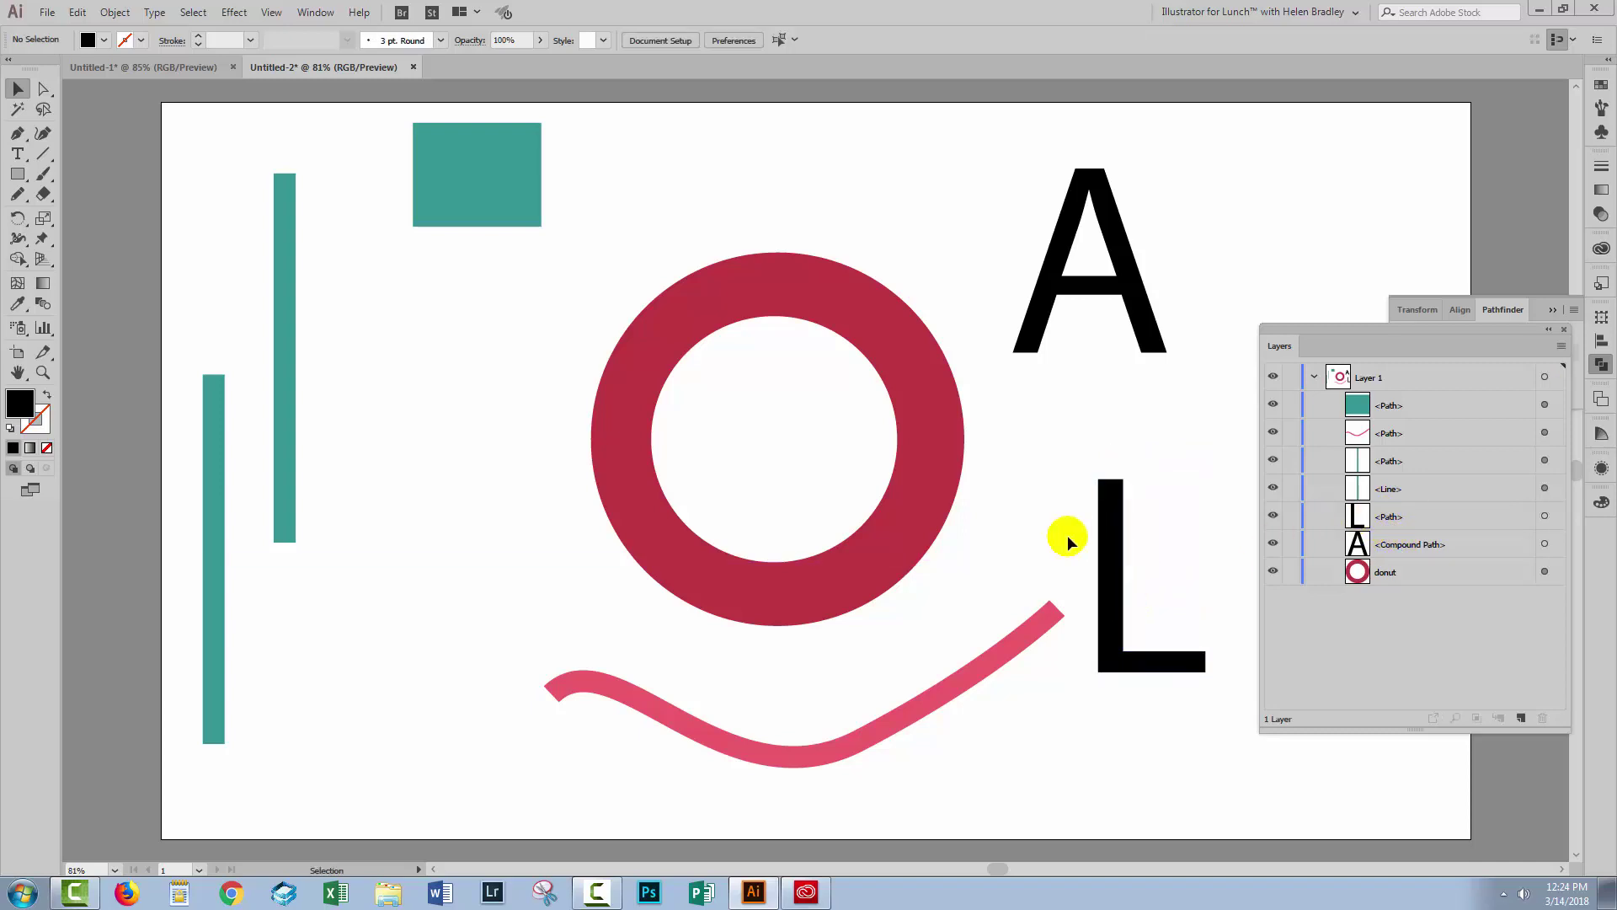
{"action": "left_click", "coordinate": [924, 706]}
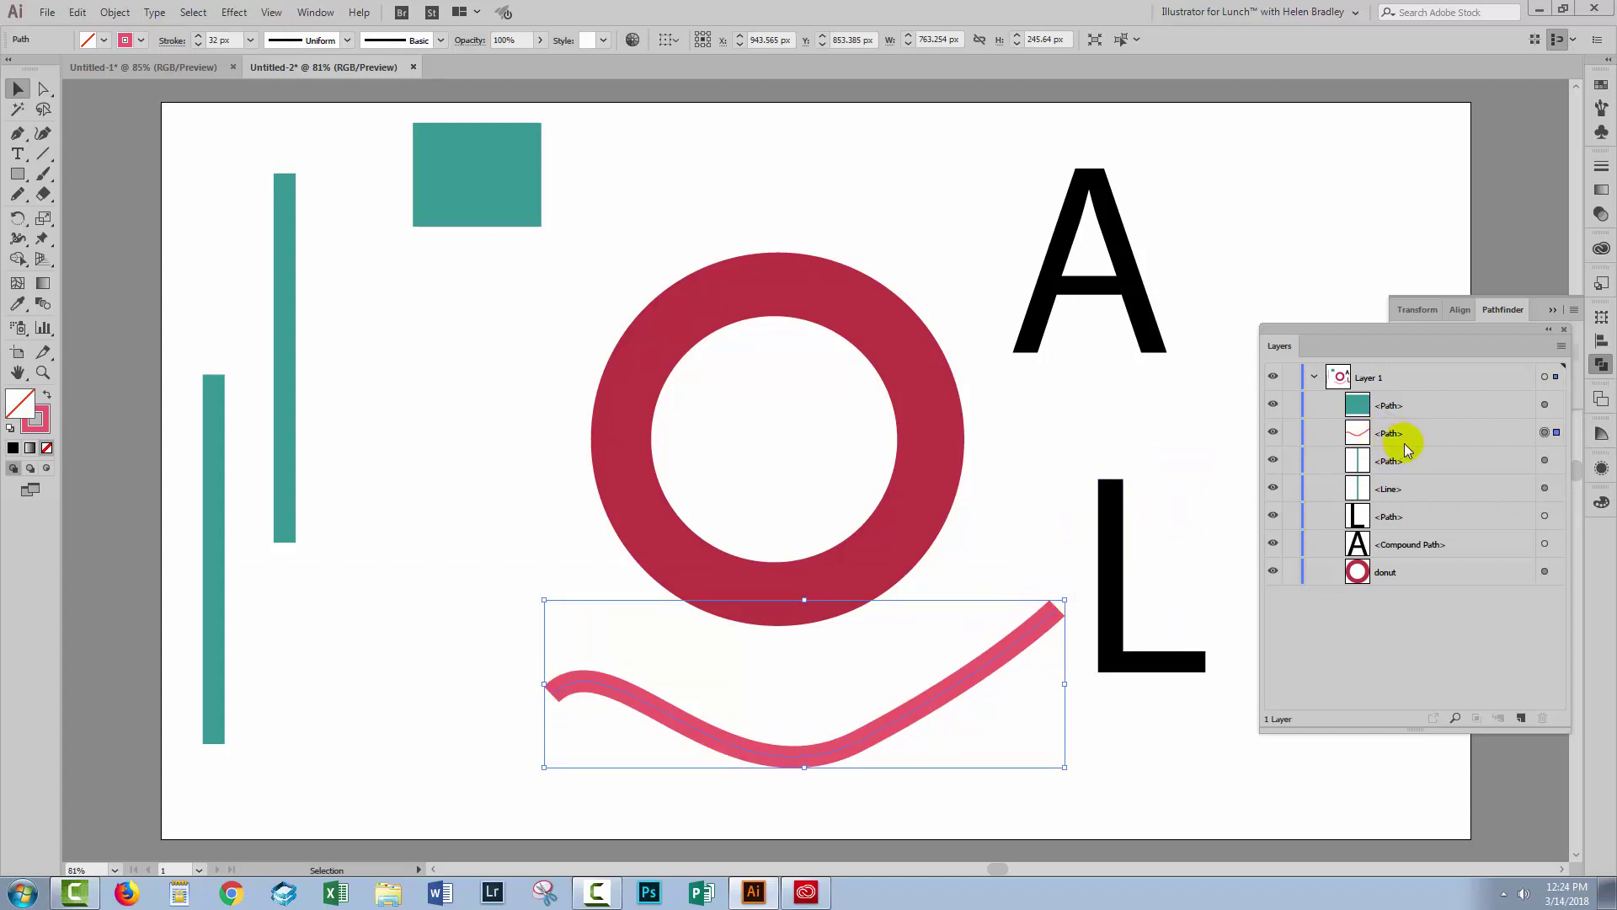
{"action": "left_click", "coordinate": [376, 668]}
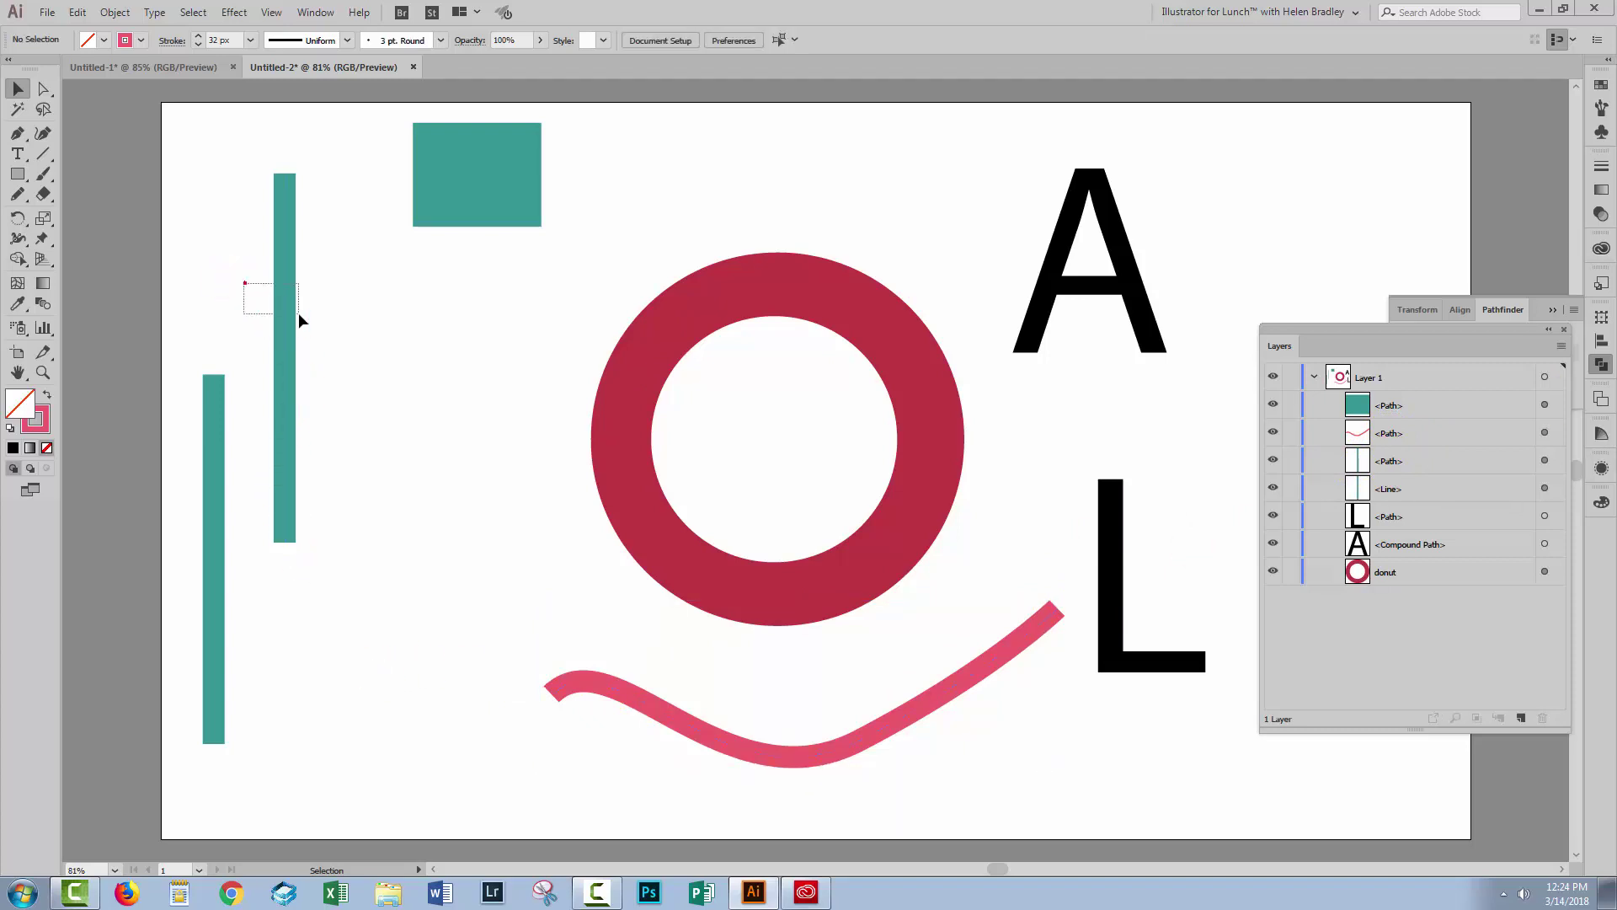
Expand the middle teal vertical line into a plain filled path with Expand Shape.
{"action": "left_click_drag", "start_coordinate": [299, 315], "coordinate": [299, 315]}
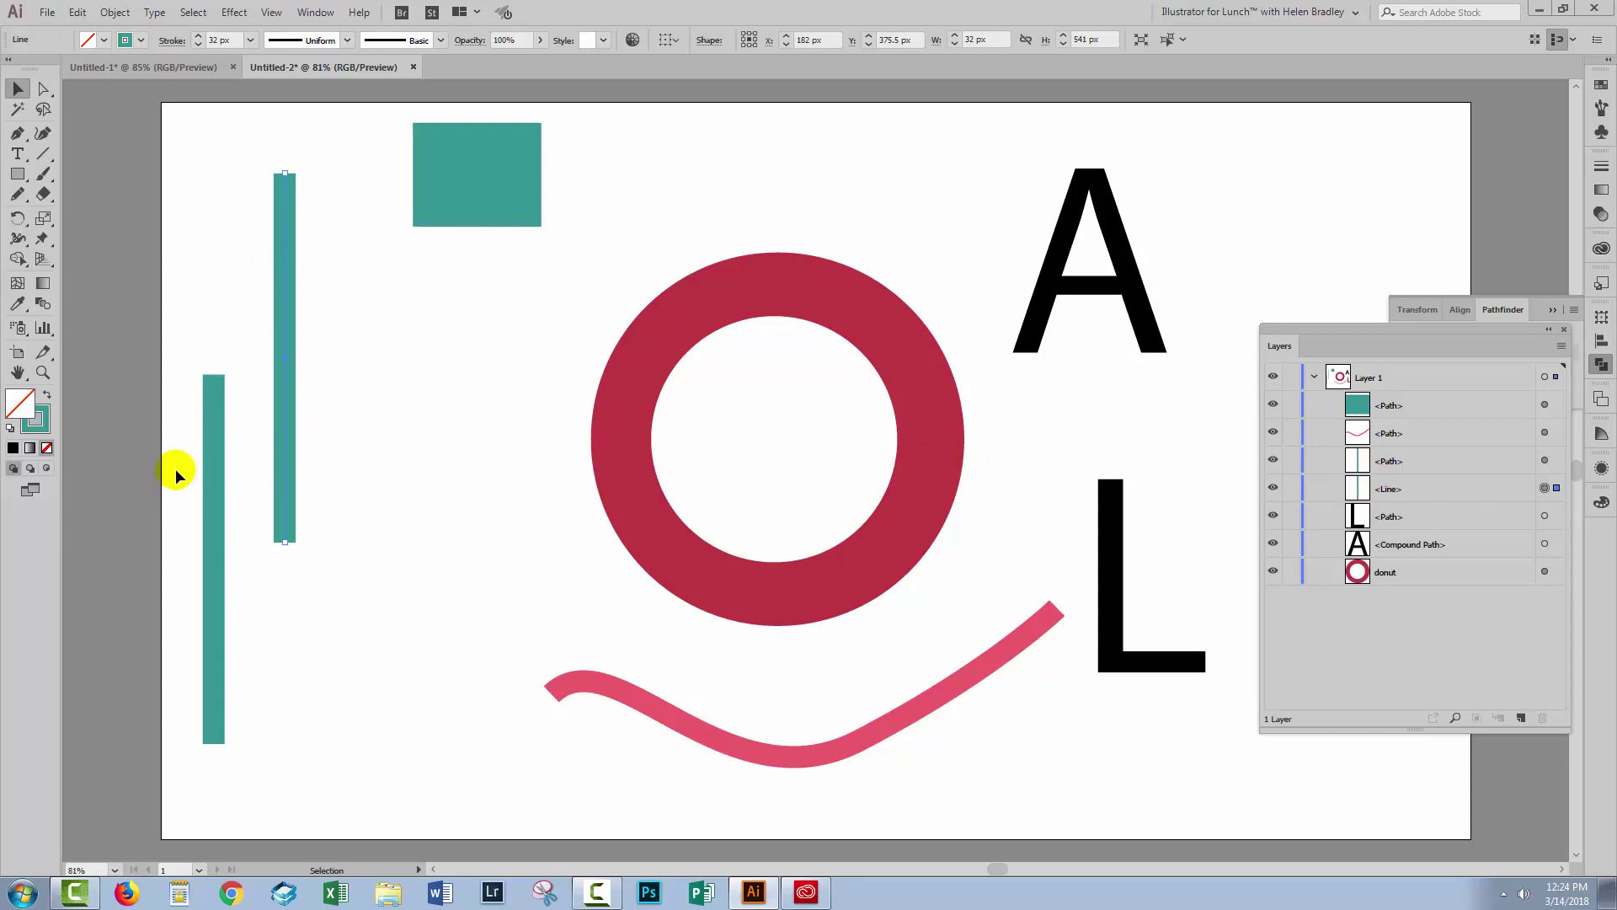
{"action": "left_click_drag", "start_coordinate": [194, 503], "coordinate": [222, 578]}
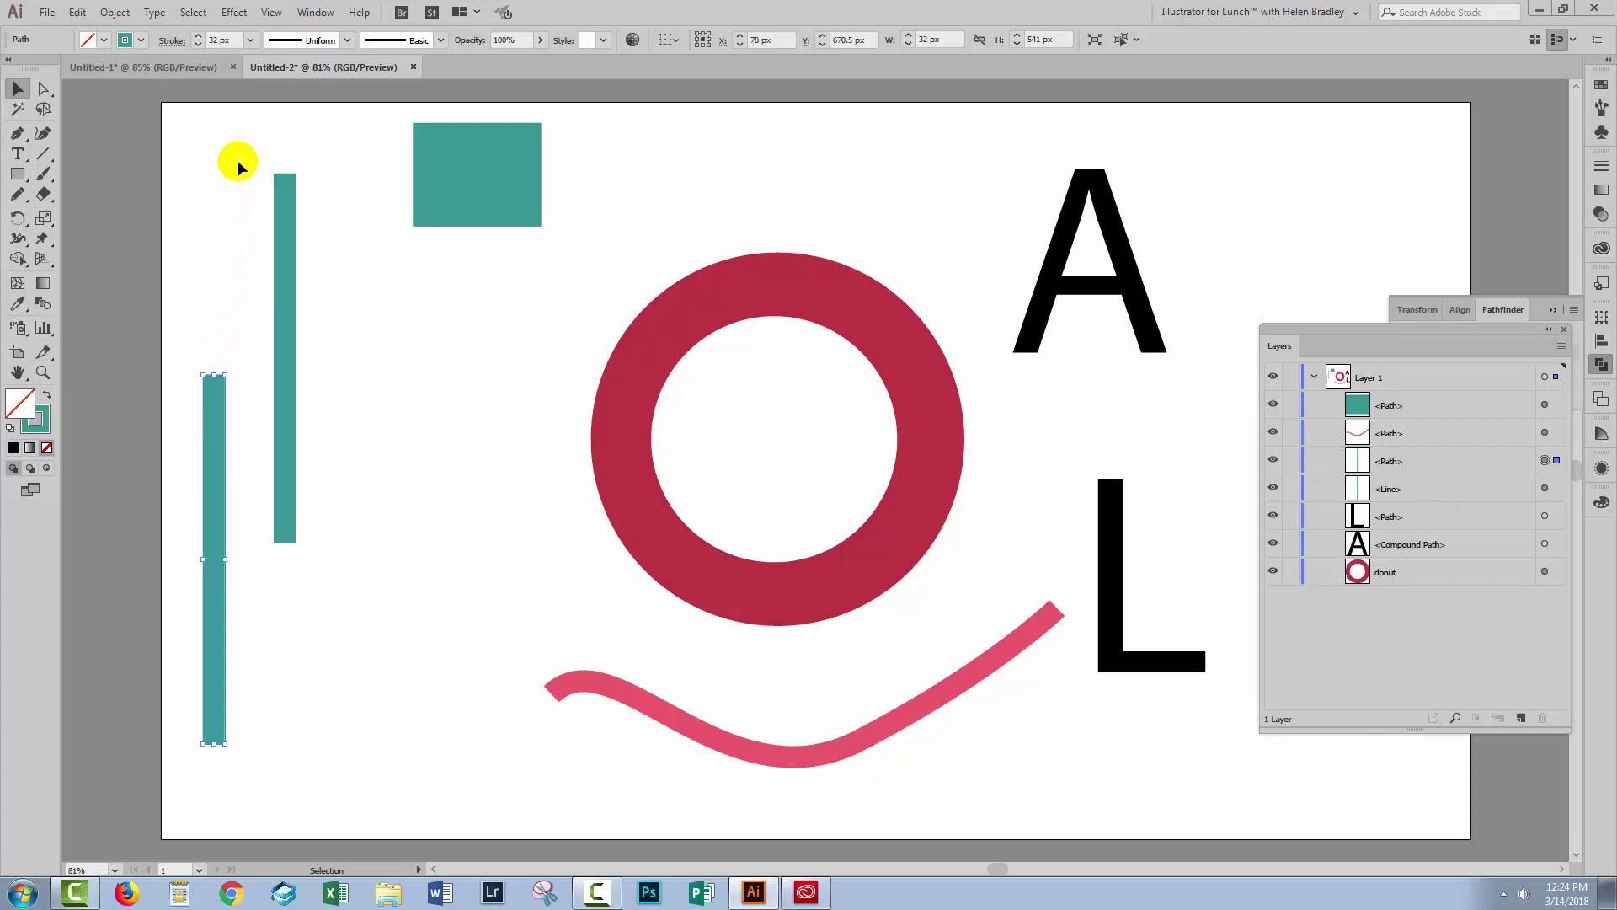
{"action": "left_click", "coordinate": [284, 210]}
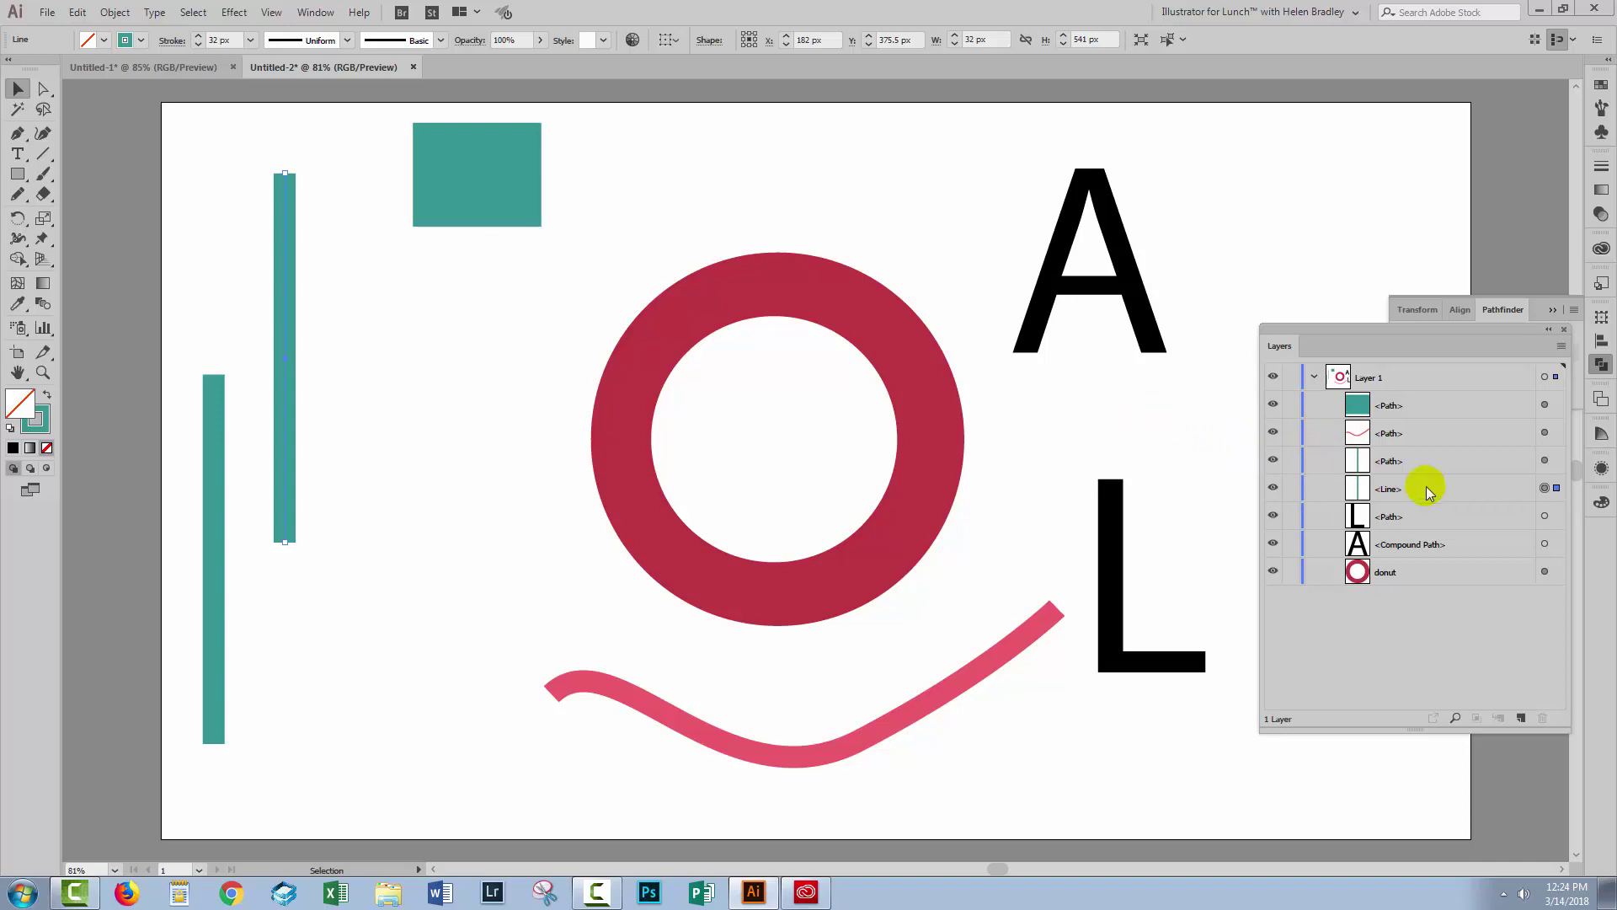
{"action": "left_click", "coordinate": [114, 12]}
{"action": "mouse_move", "coordinate": [163, 417]}
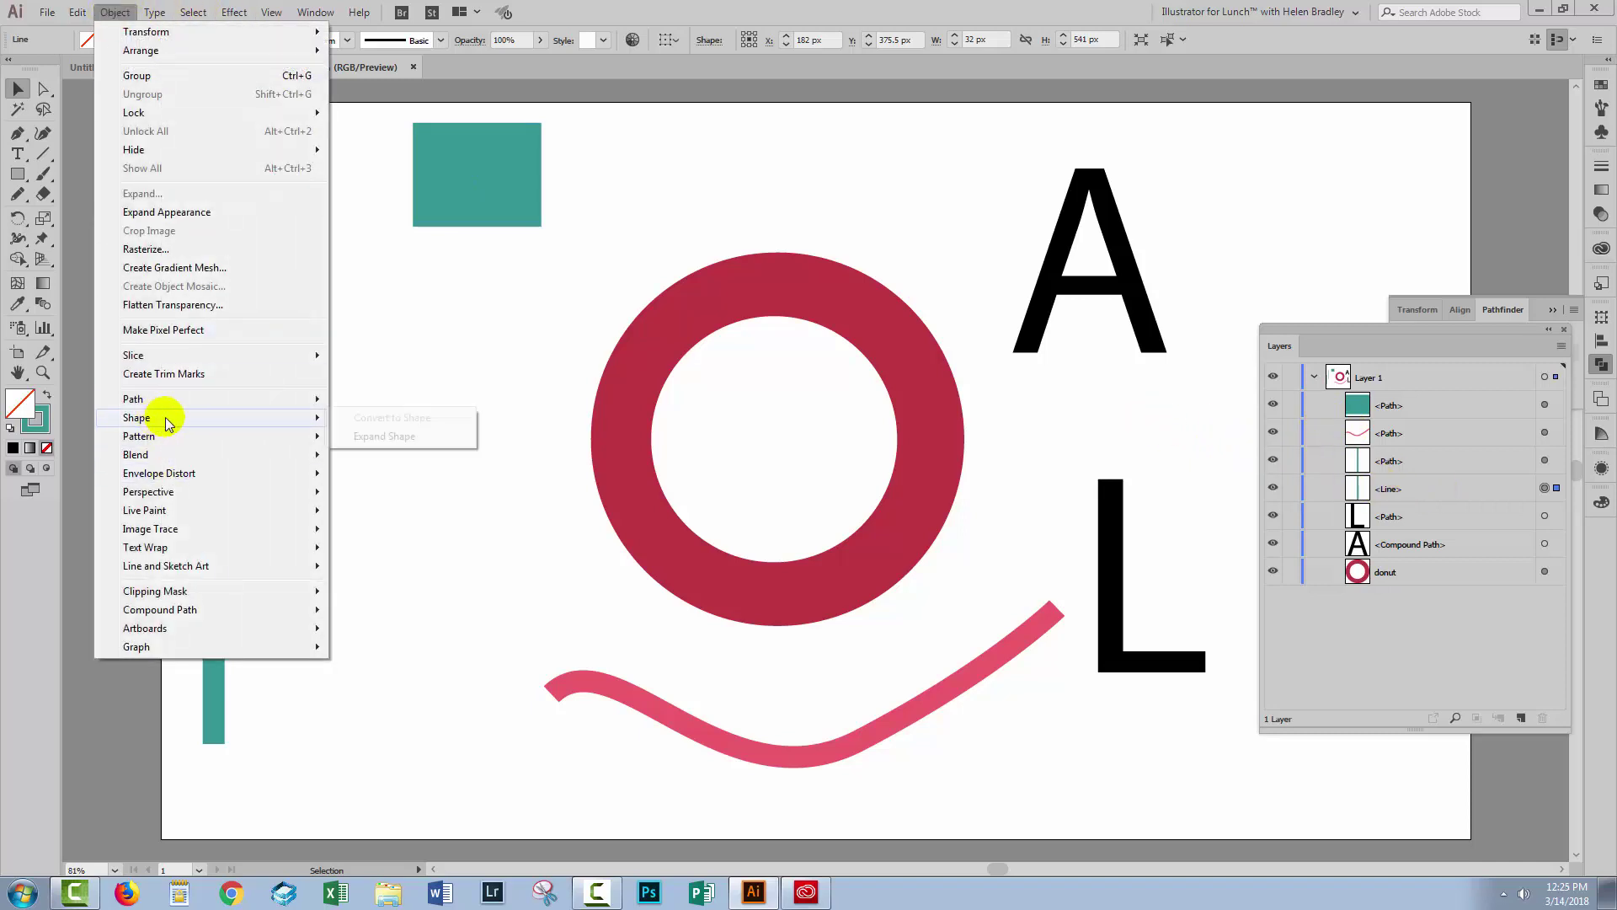
{"action": "left_click", "coordinate": [360, 435]}
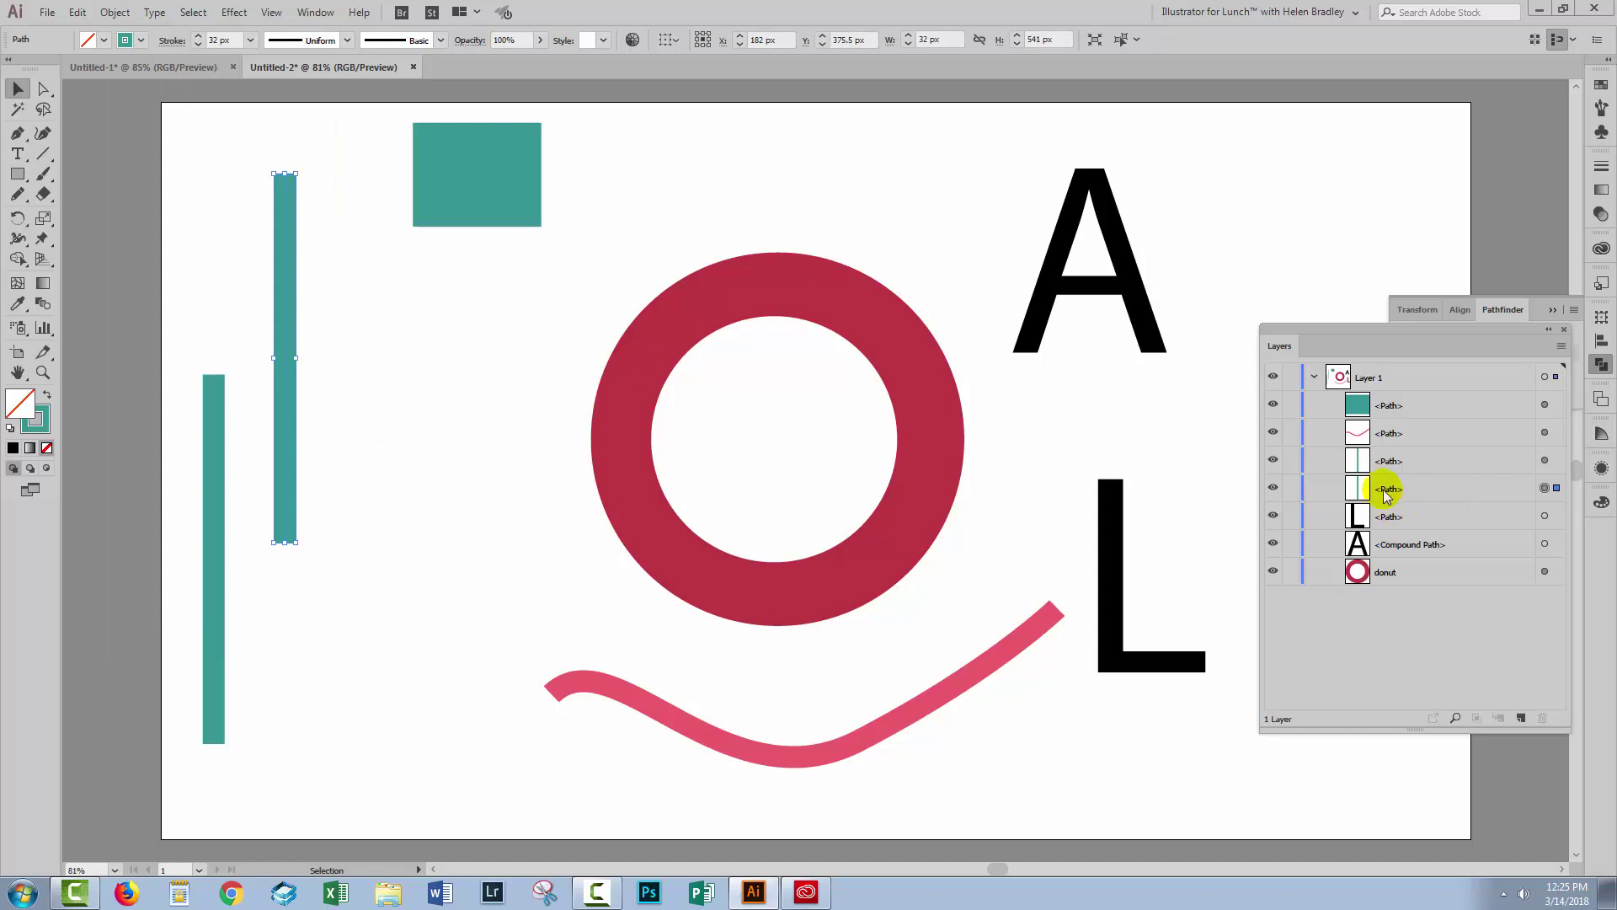
{"action": "left_click", "coordinate": [359, 457]}
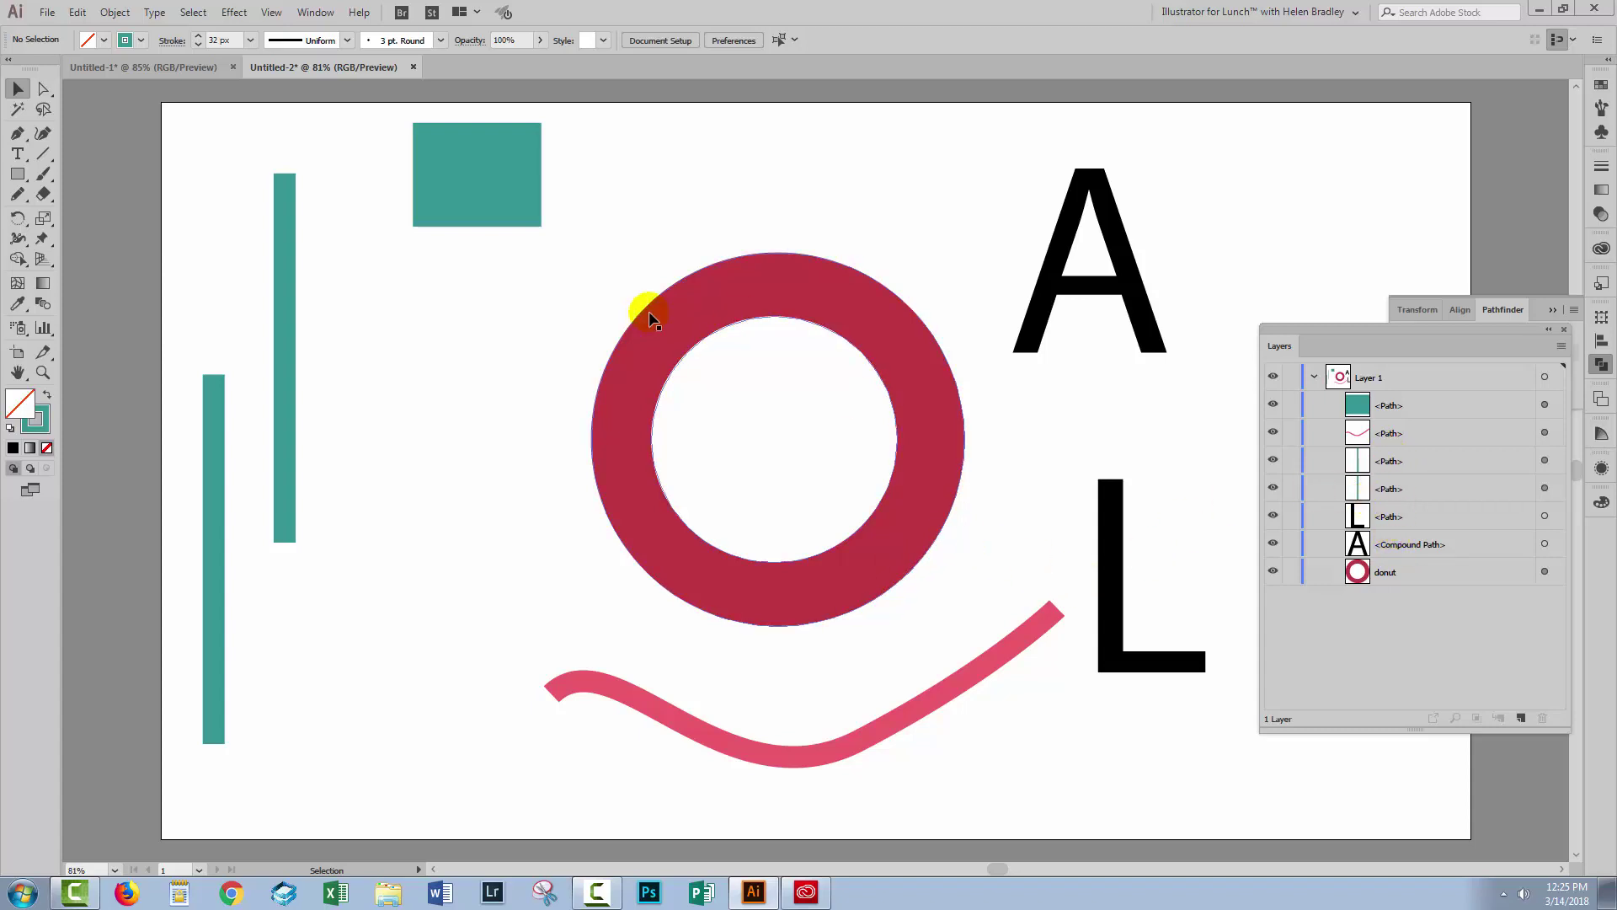
Draw a new teal rectangle below the existing teal square.
{"action": "left_click", "coordinate": [487, 210]}
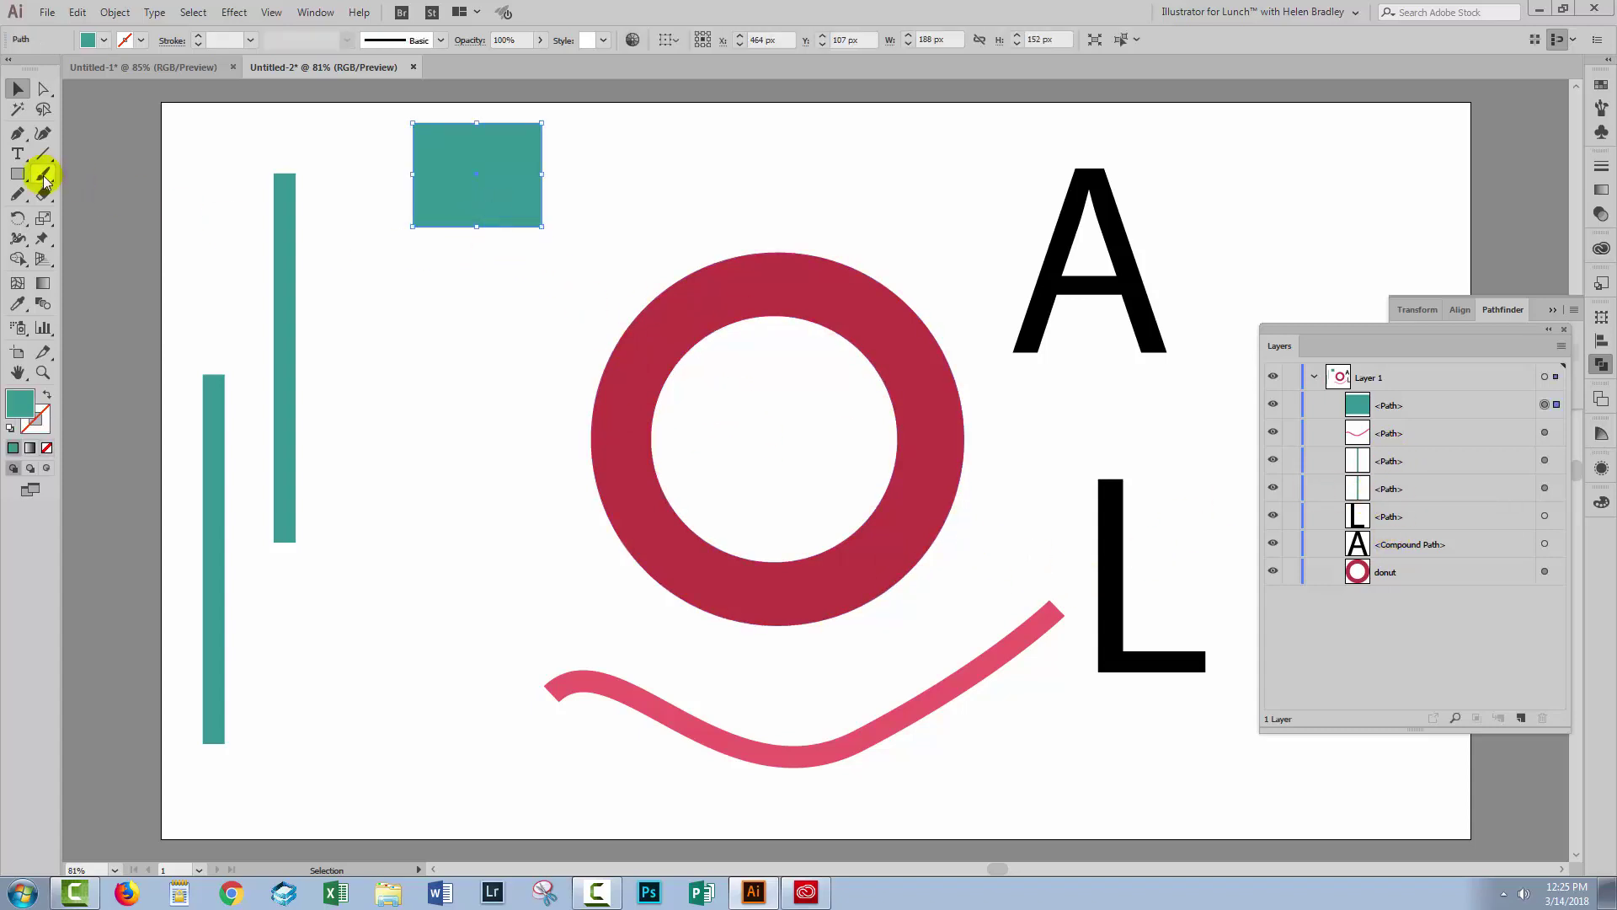
{"action": "left_click", "coordinate": [17, 174]}
{"action": "left_click_drag", "start_coordinate": [369, 276], "coordinate": [518, 439]}
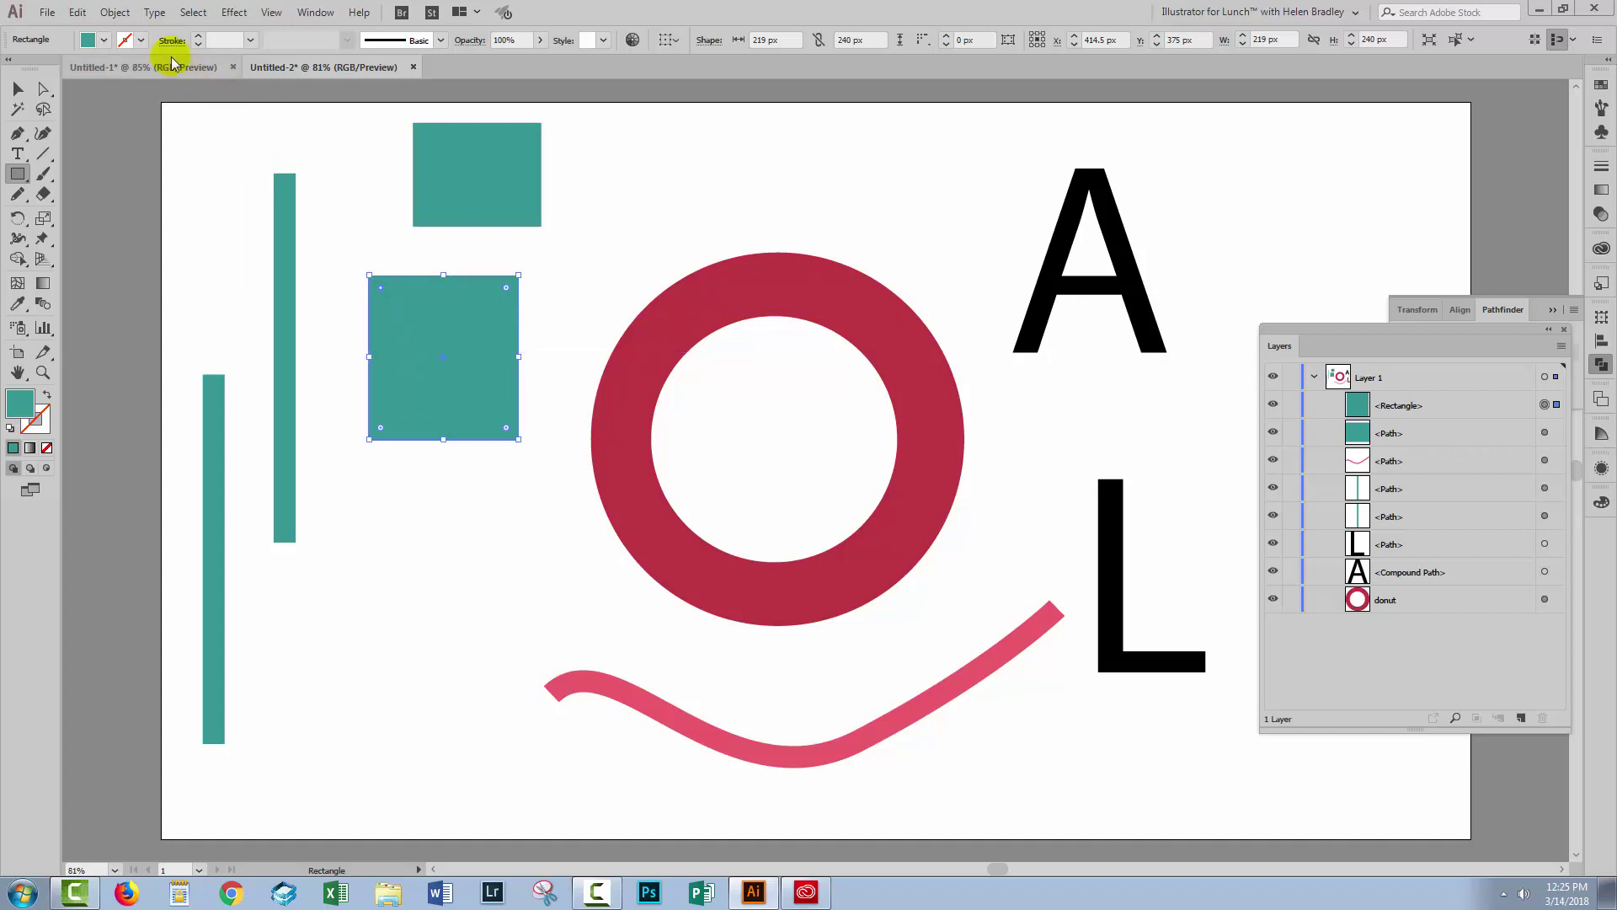
Expand the new teal rectangle from a live shape into a plain path.
{"action": "left_click", "coordinate": [113, 13]}
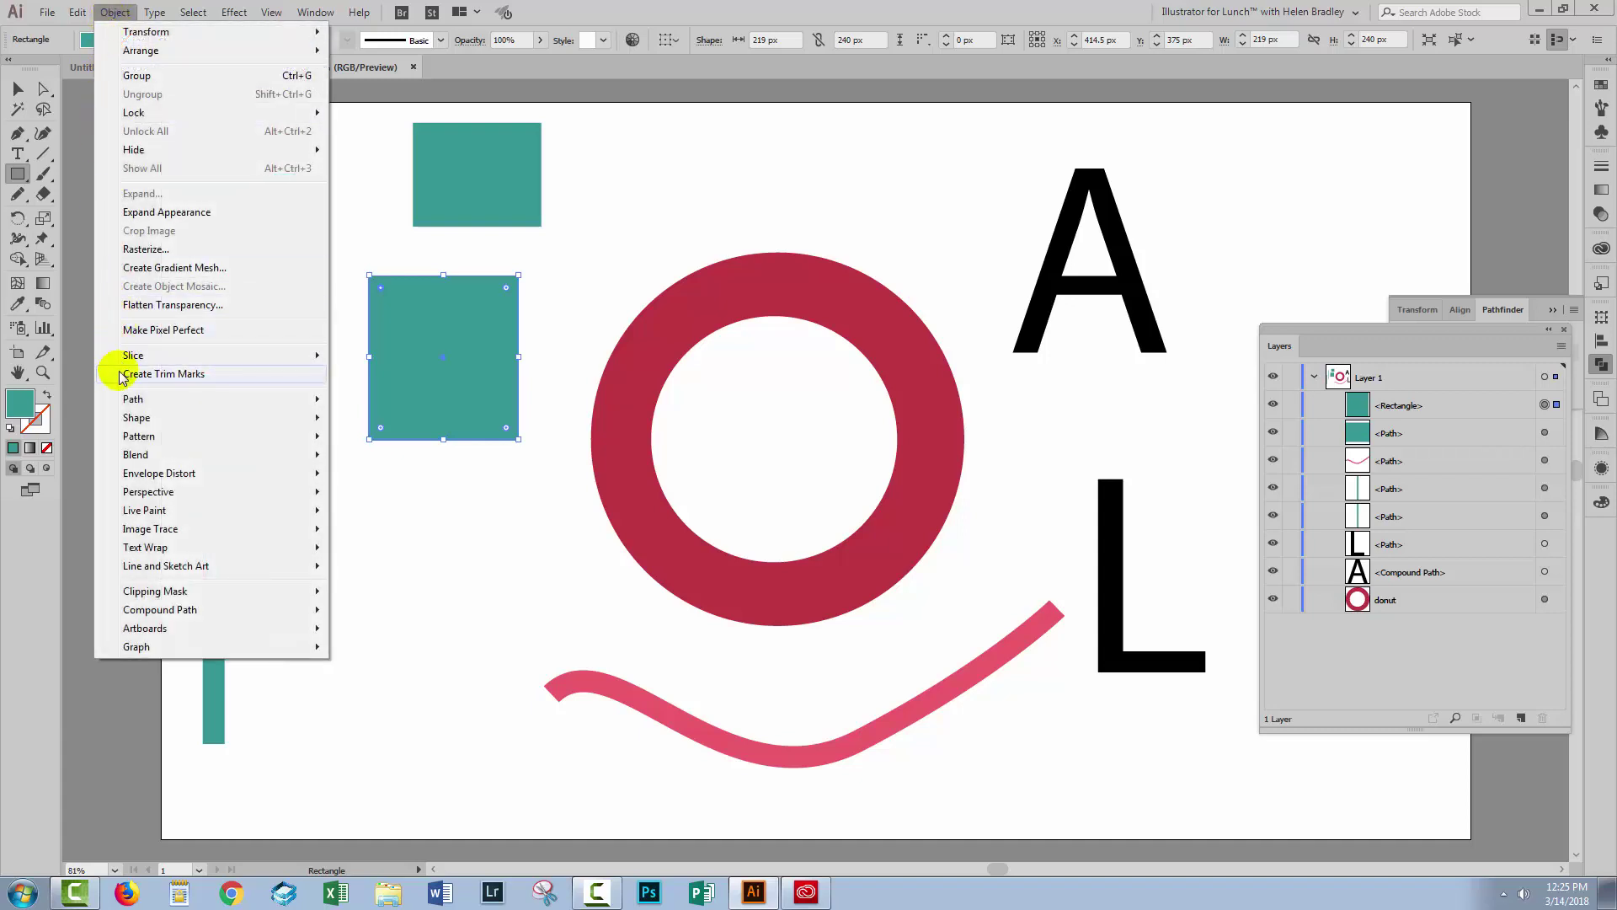
{"action": "mouse_move", "coordinate": [133, 418]}
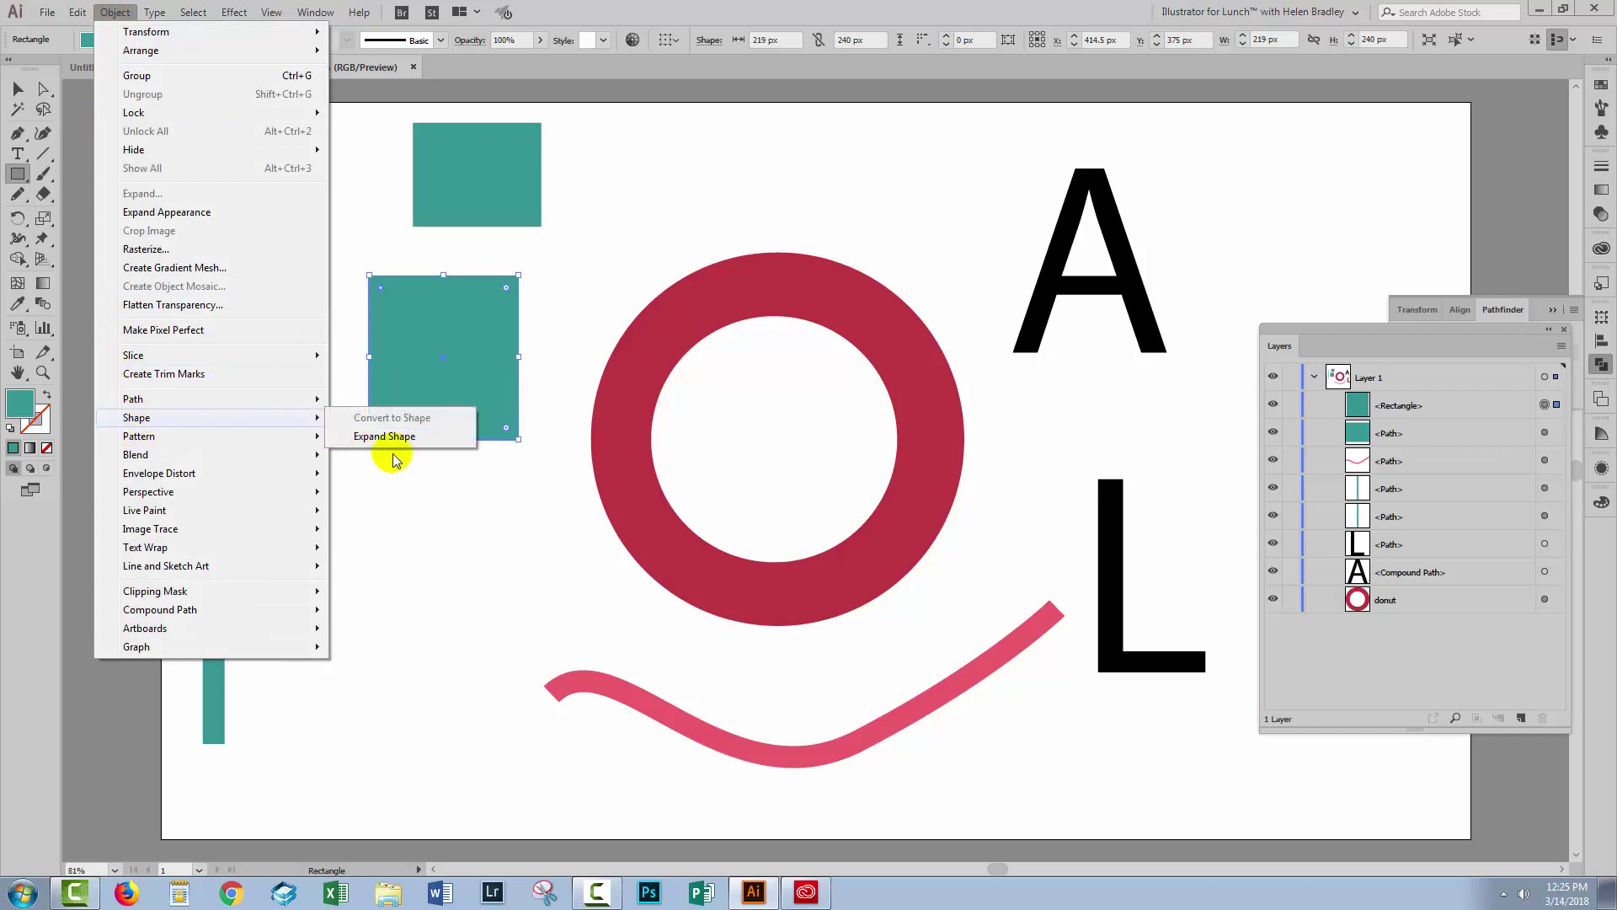
{"action": "left_click", "coordinate": [410, 430]}
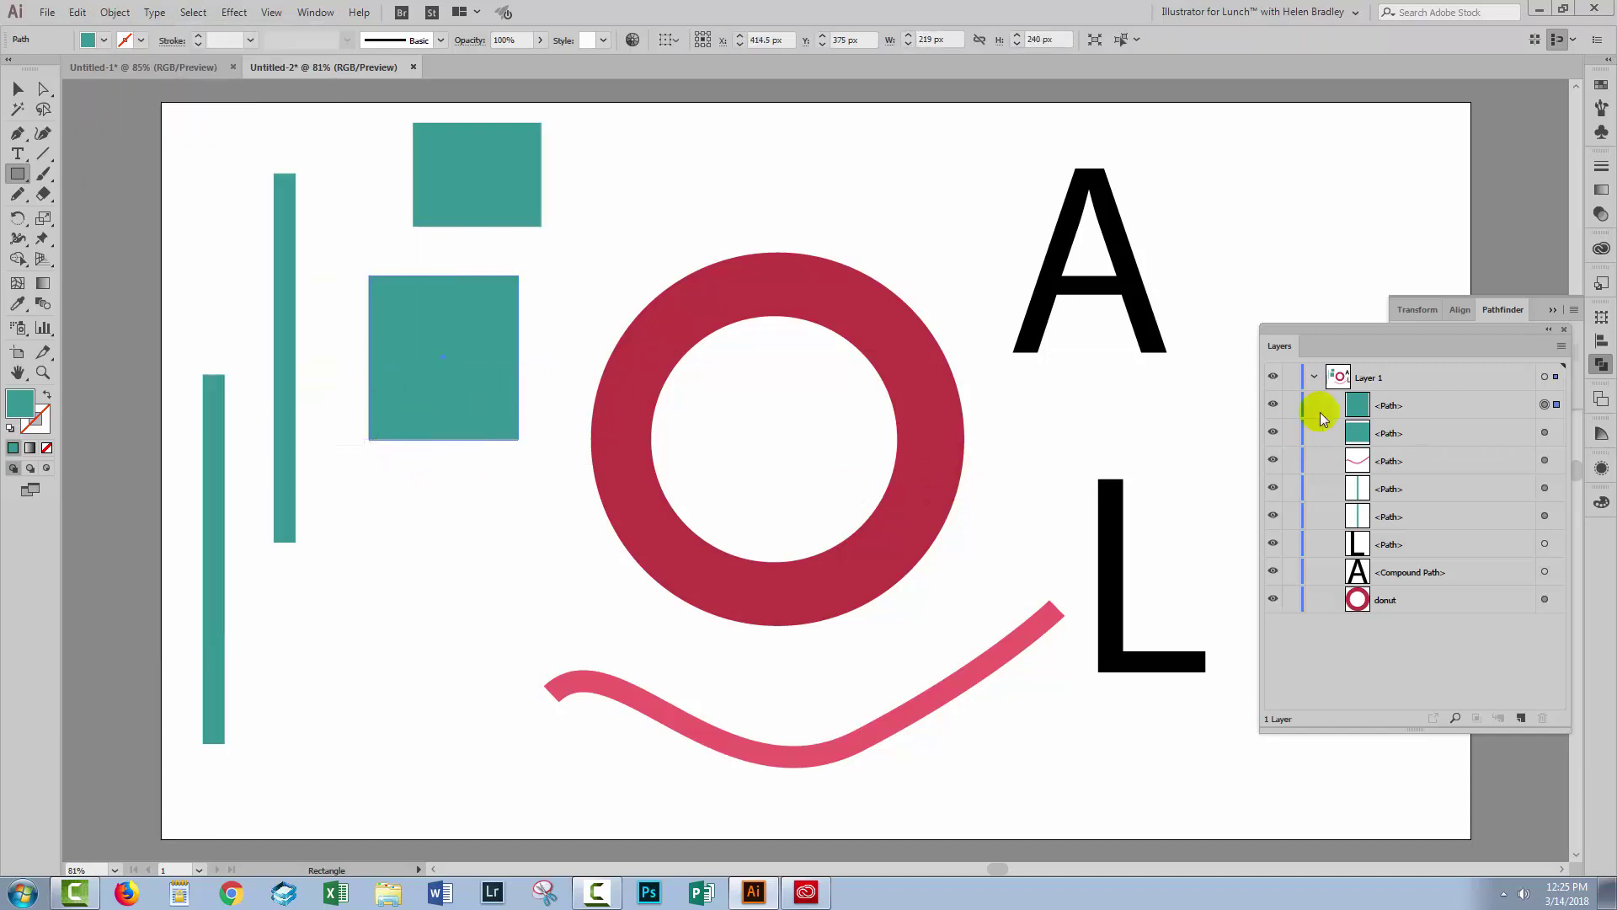